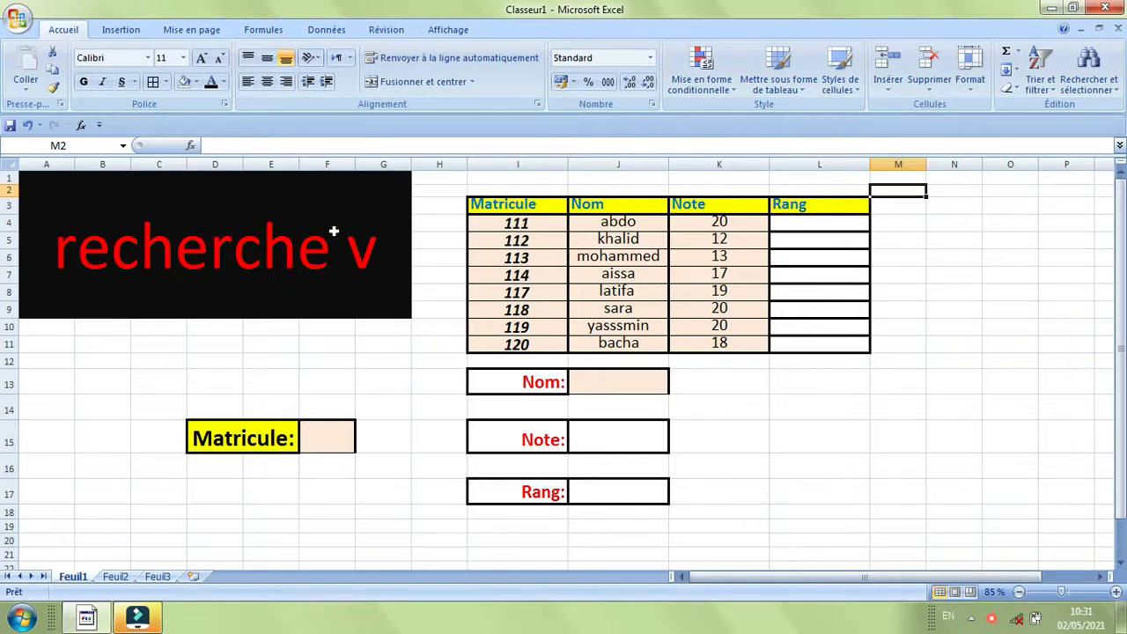
pyautogui.moveTo(444, 179); pyautogui.dragTo(440, 260)
pyautogui.click(81, 341)
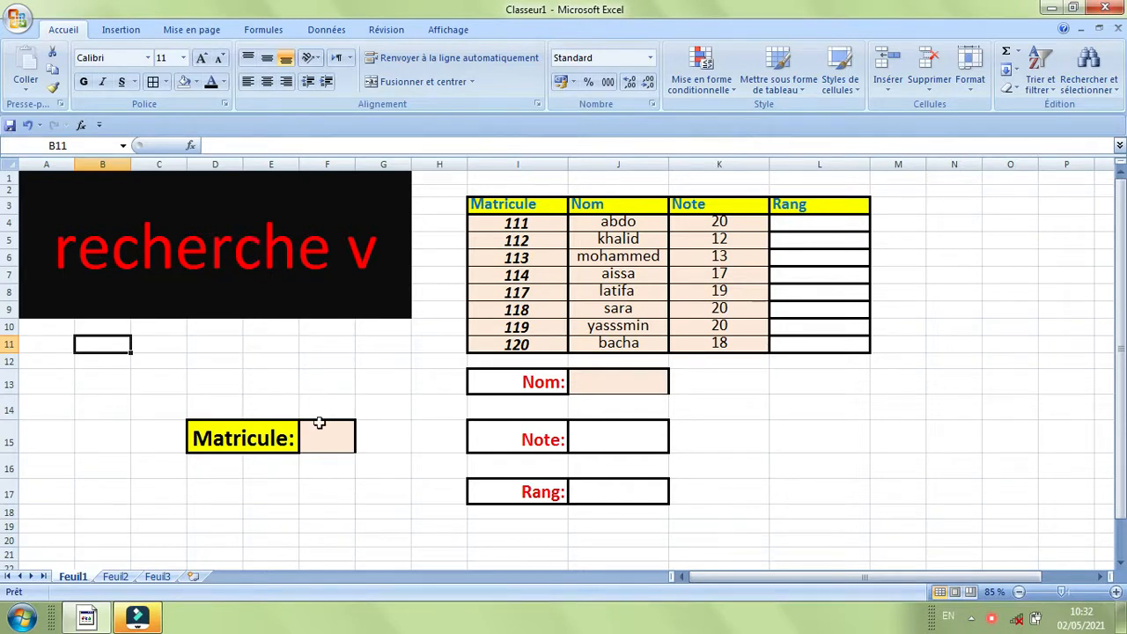
pyautogui.click(50, 349)
pyautogui.click(56, 373)
pyautogui.click(110, 361)
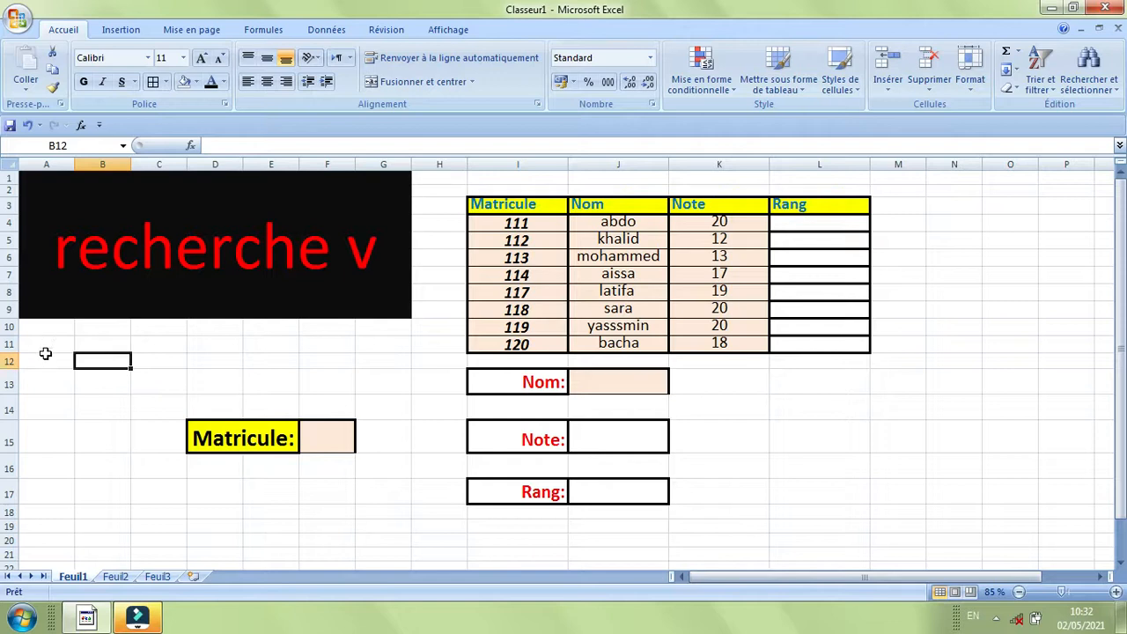
pyautogui.click(54, 345)
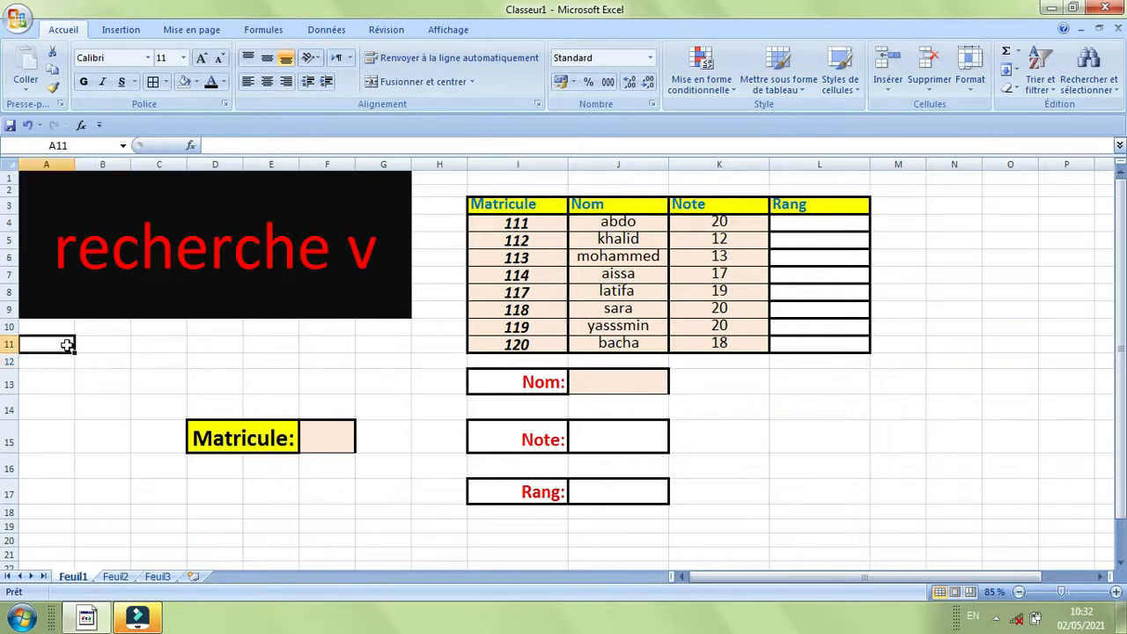
pyautogui.moveTo(443, 179); pyautogui.dragTo(440, 388)
pyautogui.moveTo(45, 330); pyautogui.dragTo(350, 398)
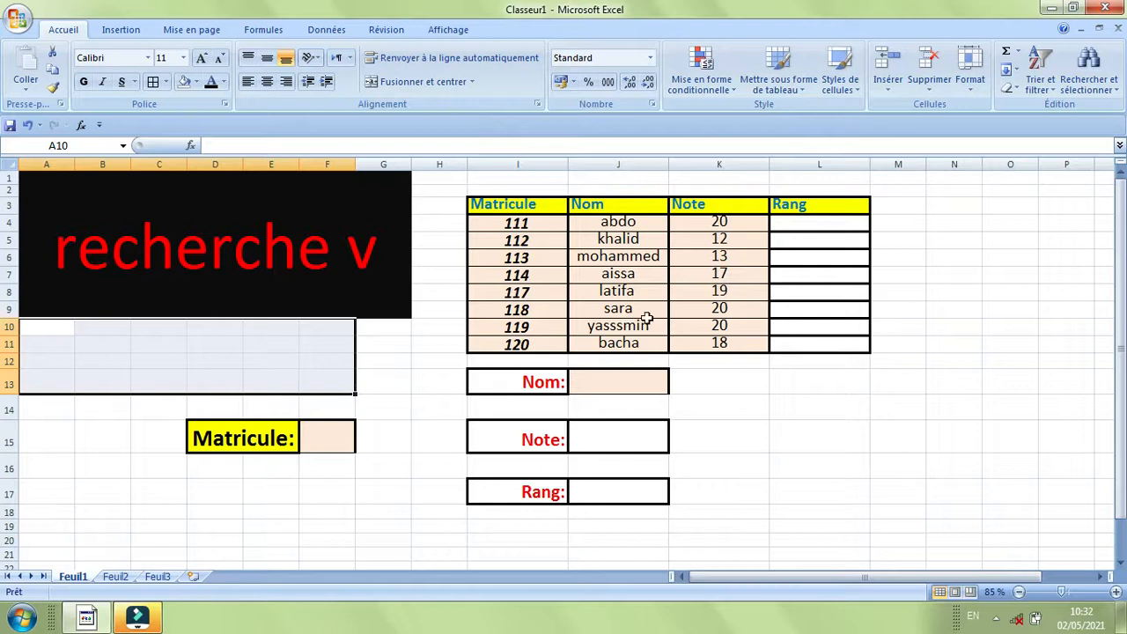
pyautogui.click(438, 202)
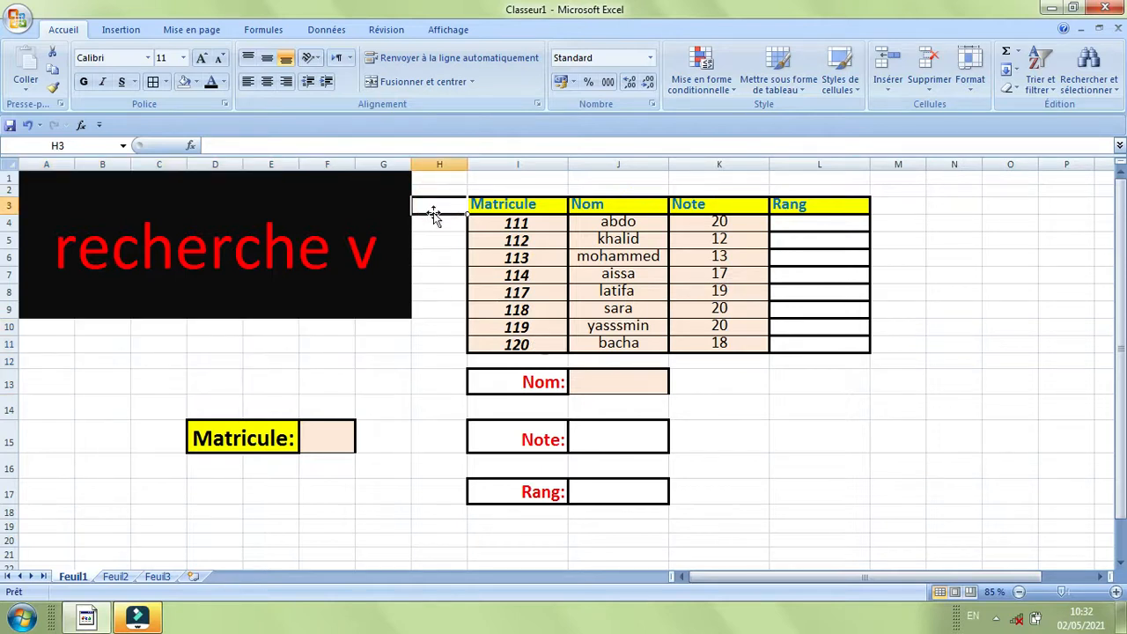
pyautogui.click(319, 266)
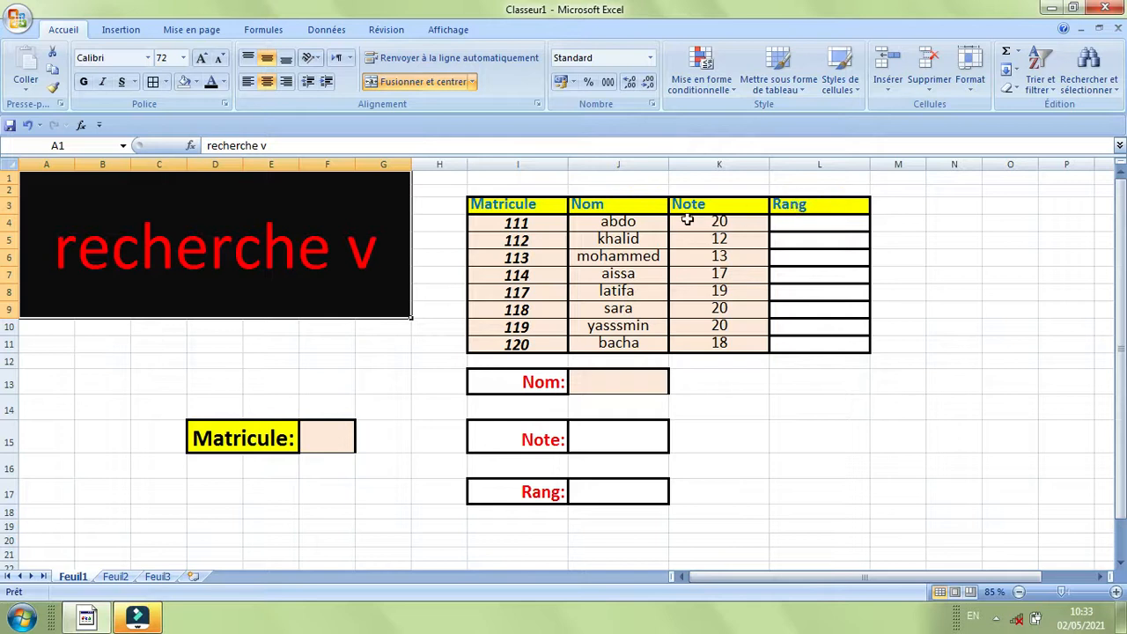
pyautogui.moveTo(618, 239); pyautogui.dragTo(622, 328)
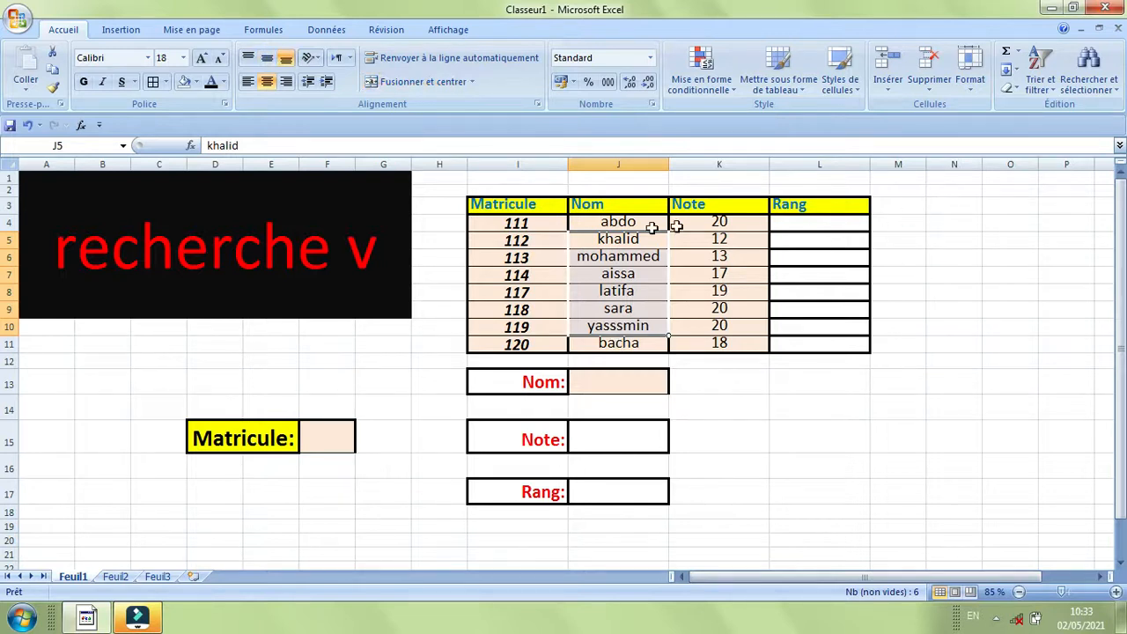
pyautogui.moveTo(619, 222); pyautogui.dragTo(624, 308)
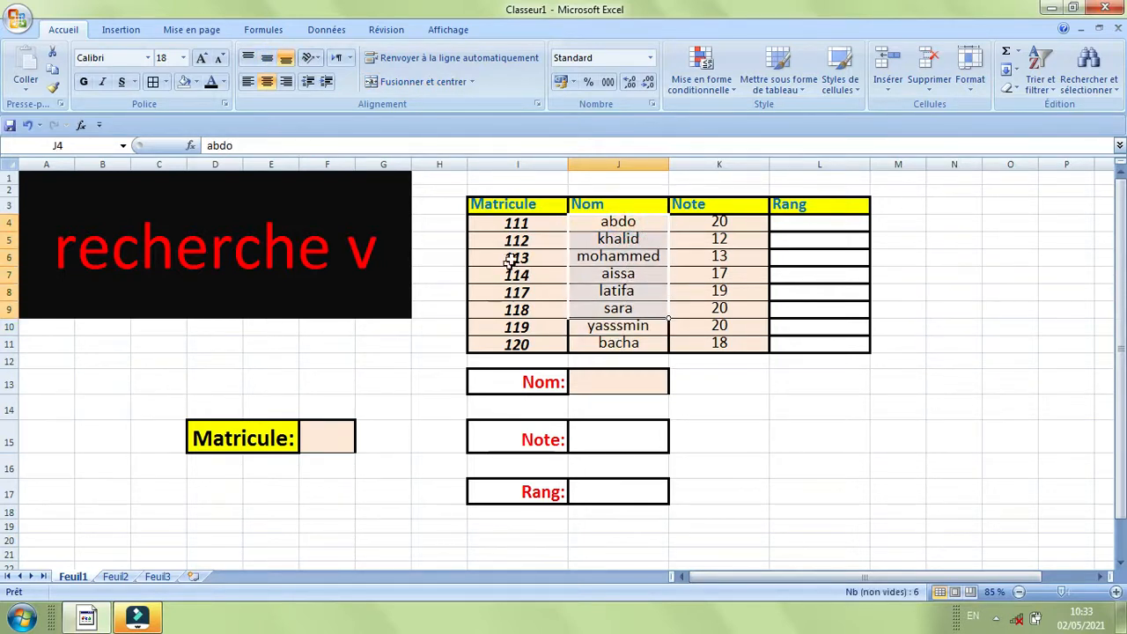
pyautogui.moveTo(523, 239); pyautogui.dragTo(524, 343)
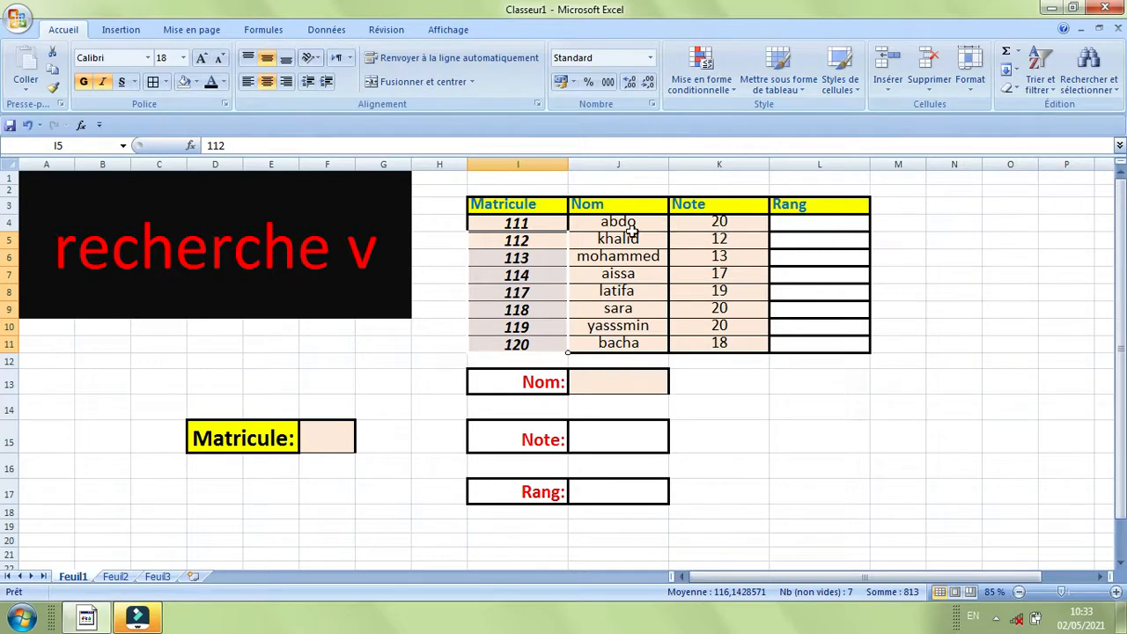
pyautogui.click(828, 227)
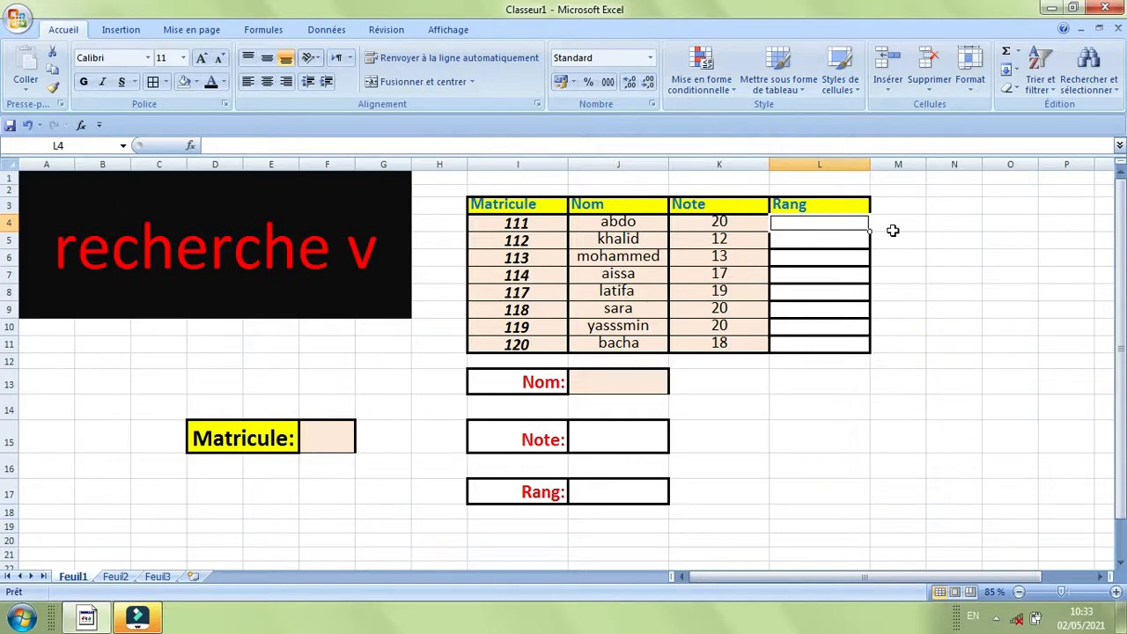
pyautogui.click(899, 223)
pyautogui.click(830, 224)
pyautogui.click(972, 210)
# In cell L4, enter the formula =RANG(K4;K4:K11) to rank the first student's grade among all grades.
pyautogui.click(830, 223)
pyautogui.write('=')
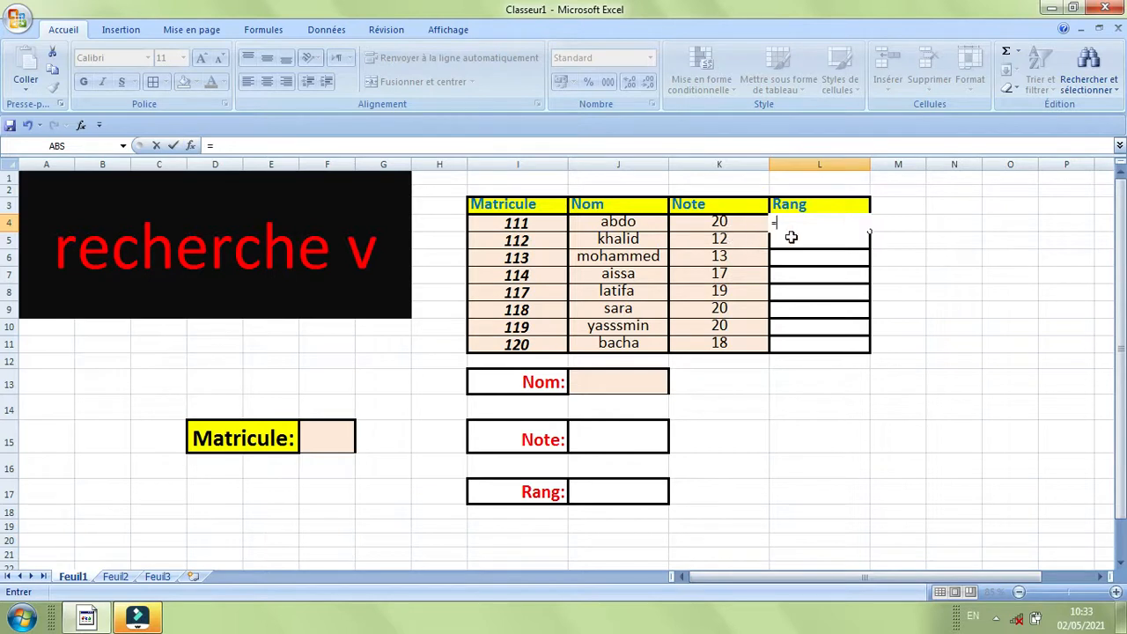
pyautogui.write('ran')
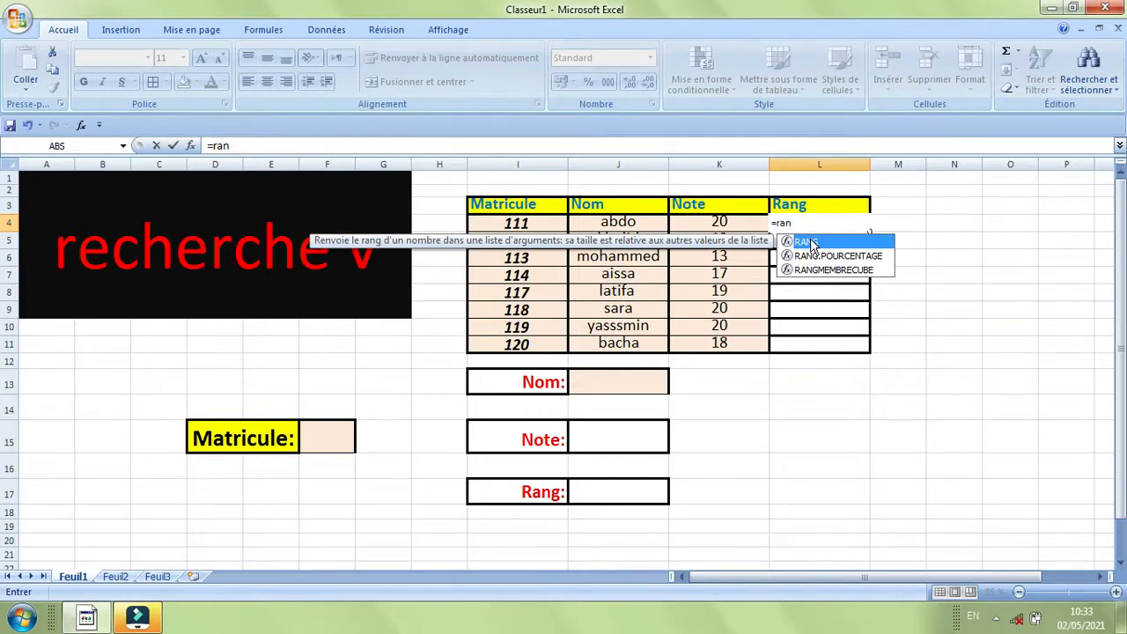
pyautogui.doubleClick(808, 243)
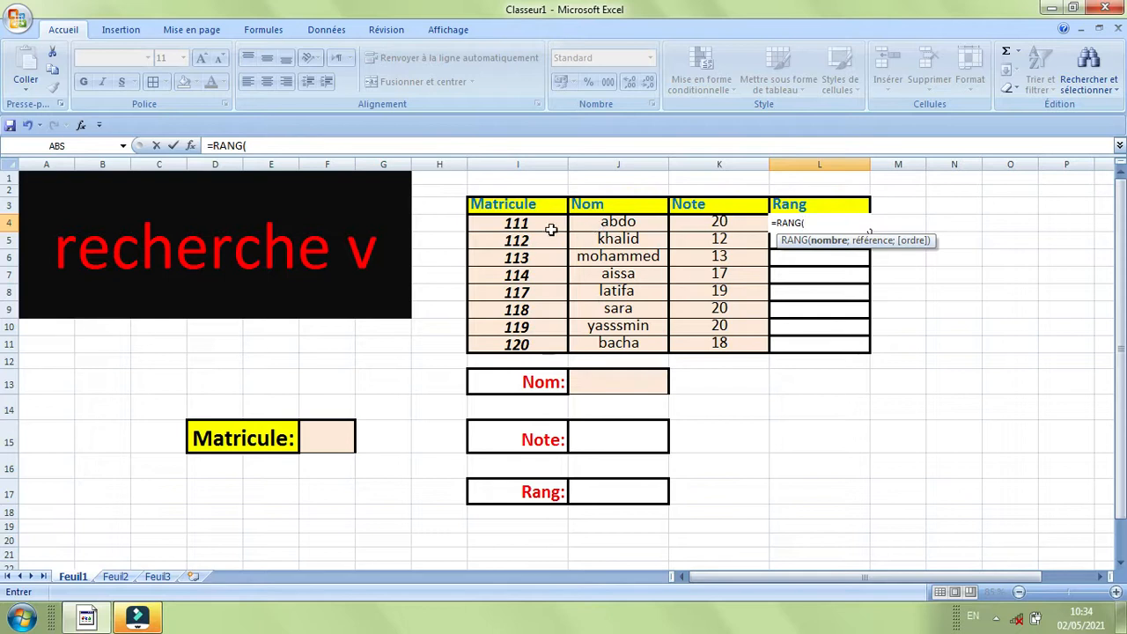
pyautogui.click(719, 223)
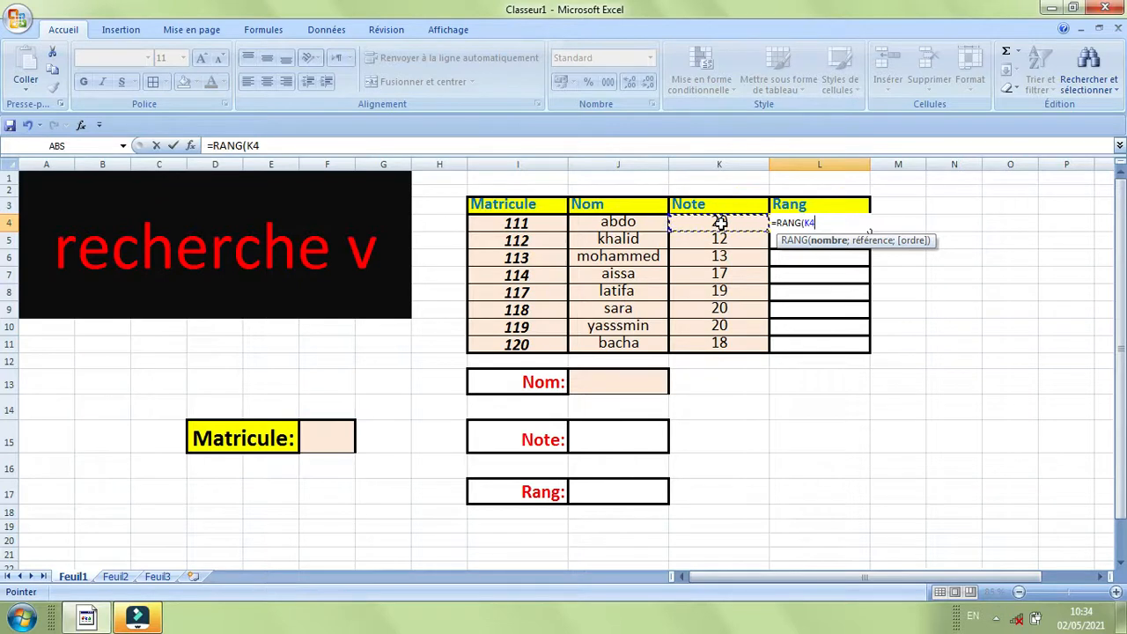
pyautogui.write(';')
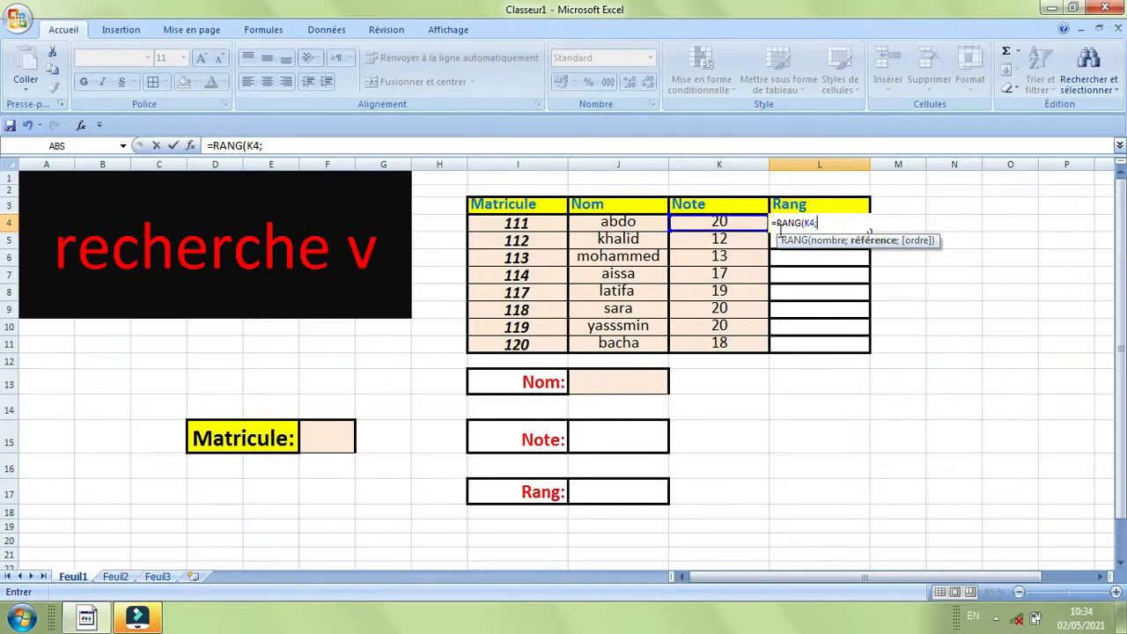
pyautogui.moveTo(743, 224); pyautogui.dragTo(739, 343)
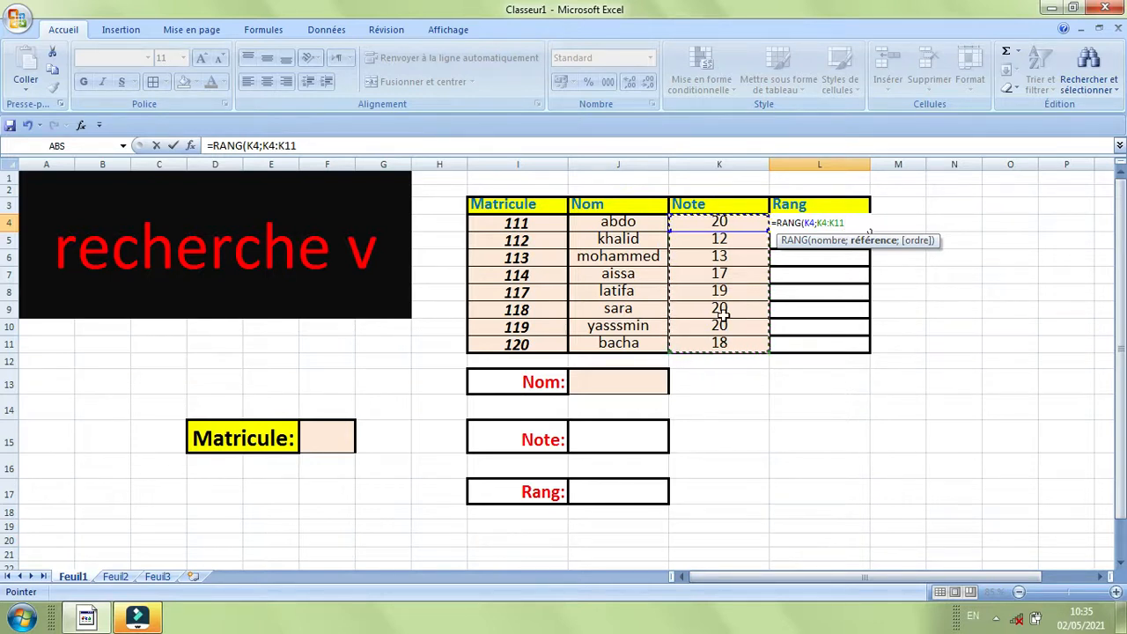
pyautogui.write('0')
pyautogui.press('BackSpace')
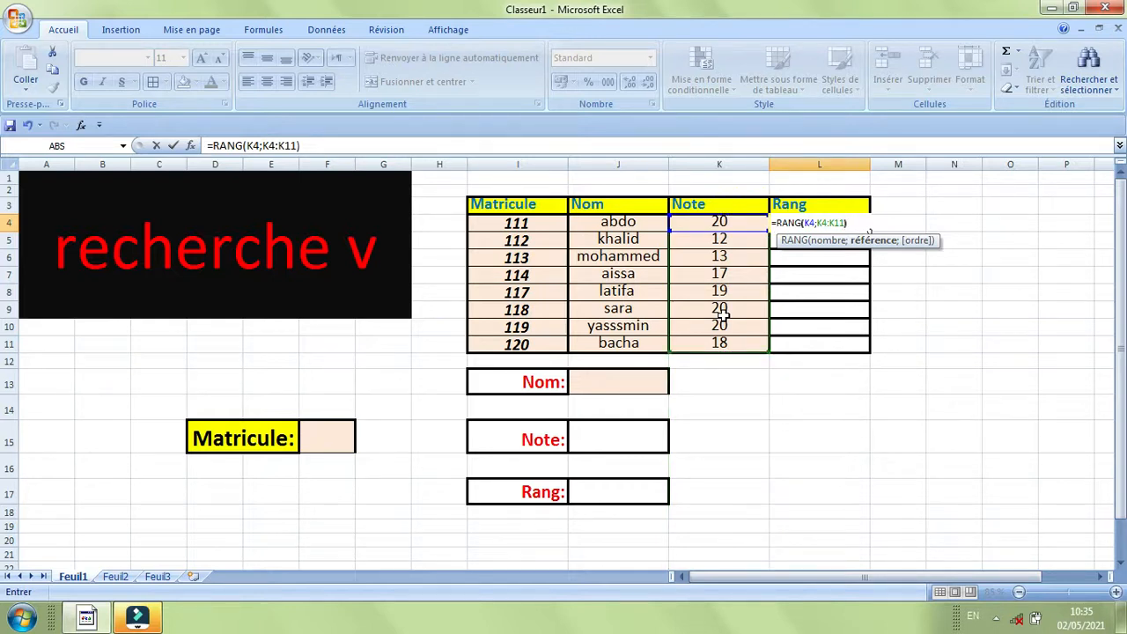
pyautogui.press('Return')
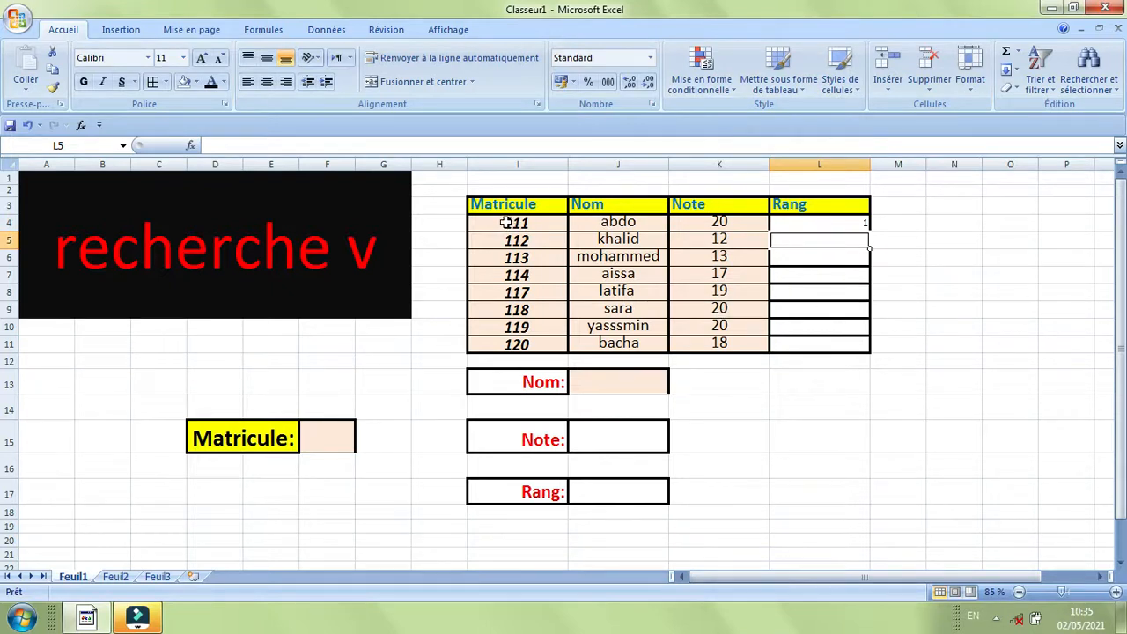
# Copy the rank formula from L4 down the Rang column through L11.
pyautogui.click(861, 225)
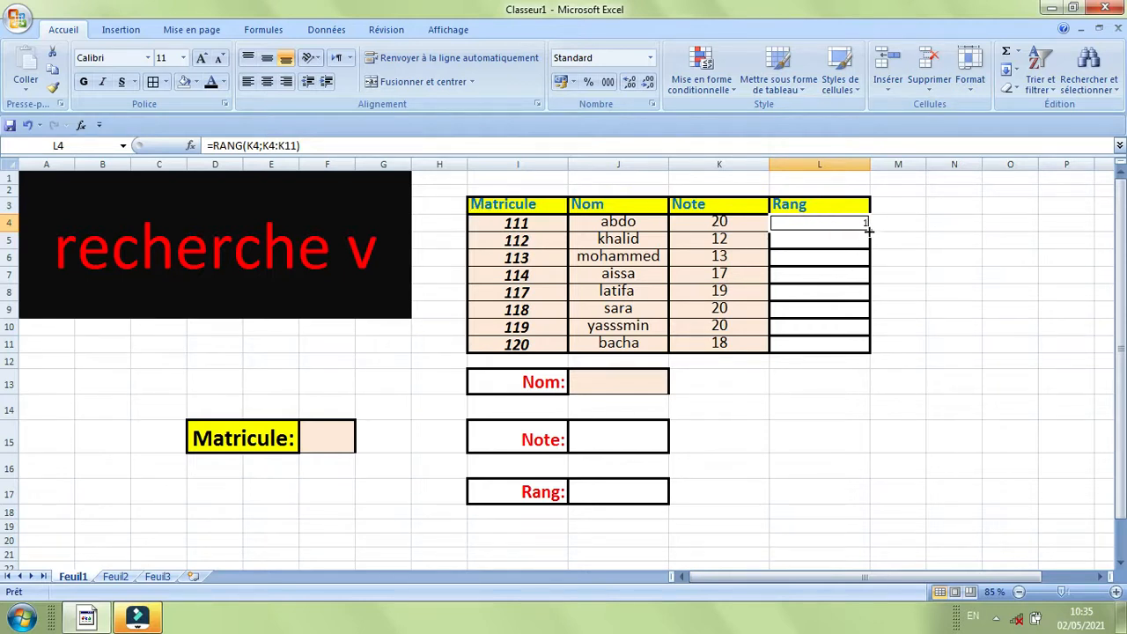
pyautogui.moveTo(867, 229); pyautogui.dragTo(868, 351)
pyautogui.moveTo(850, 223); pyautogui.dragTo(860, 341)
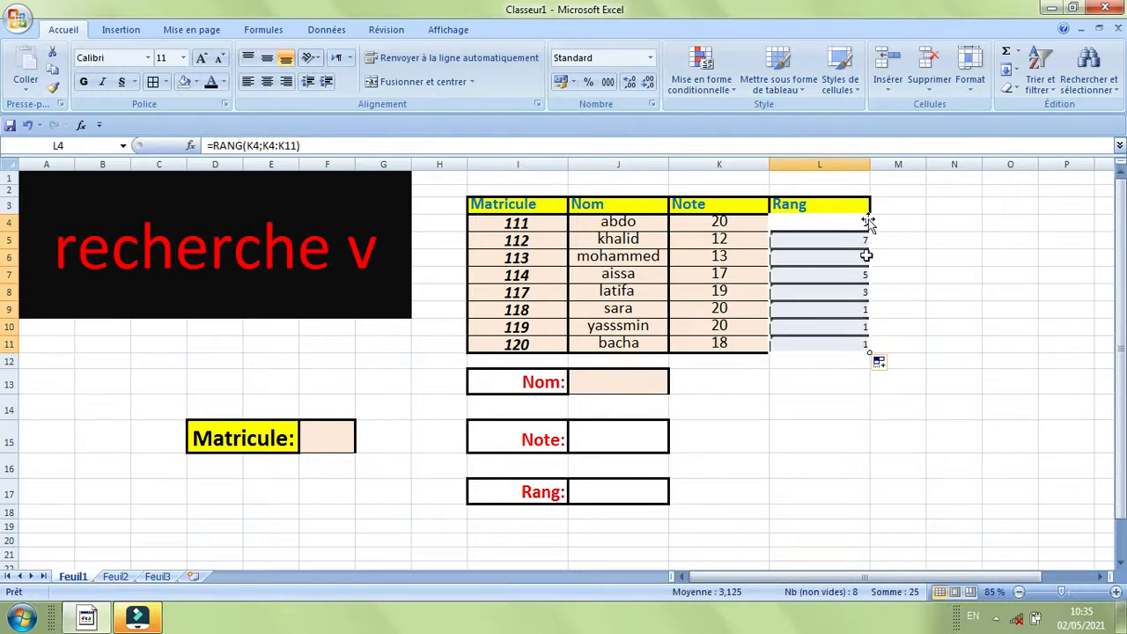
# Increase the font size of the ranks in L4:L10 to 26.
pyautogui.moveTo(870, 222); pyautogui.dragTo(846, 332)
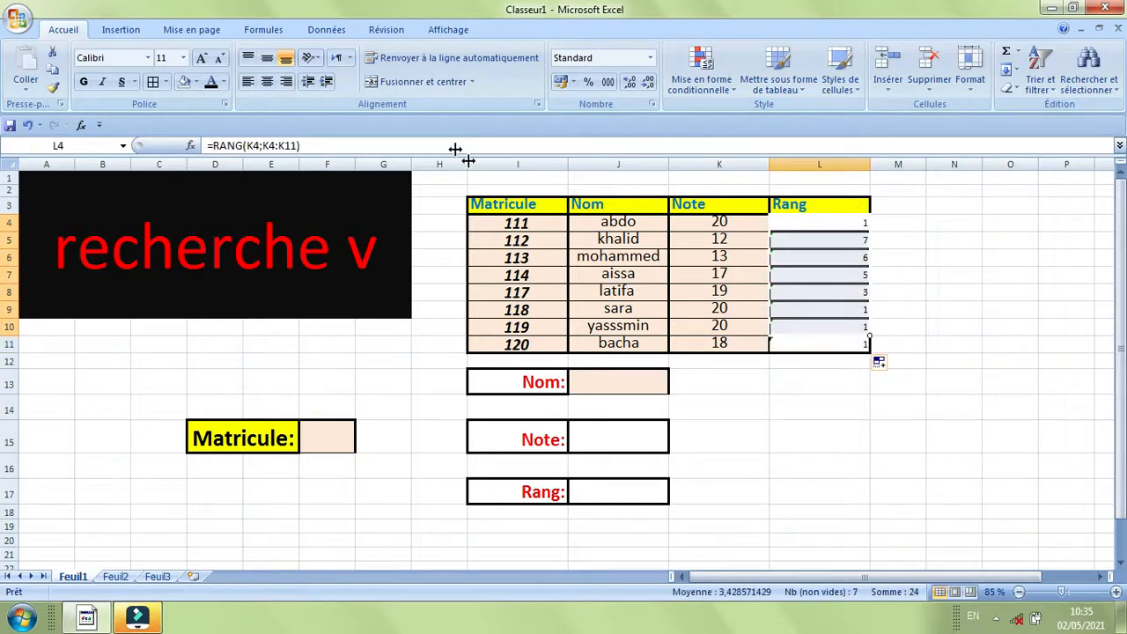
pyautogui.click(202, 59)
pyautogui.click(203, 59)
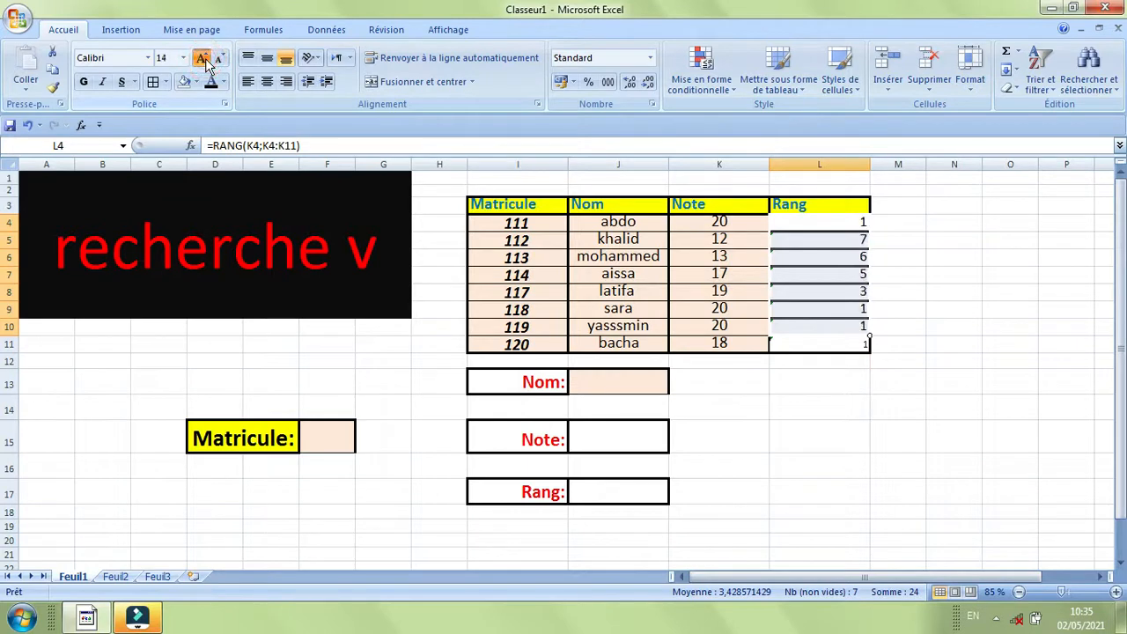
pyautogui.click(203, 59)
pyautogui.click(203, 59)
pyautogui.click(202, 59)
pyautogui.click(203, 59)
pyautogui.click(203, 59)
pyautogui.click(203, 59)
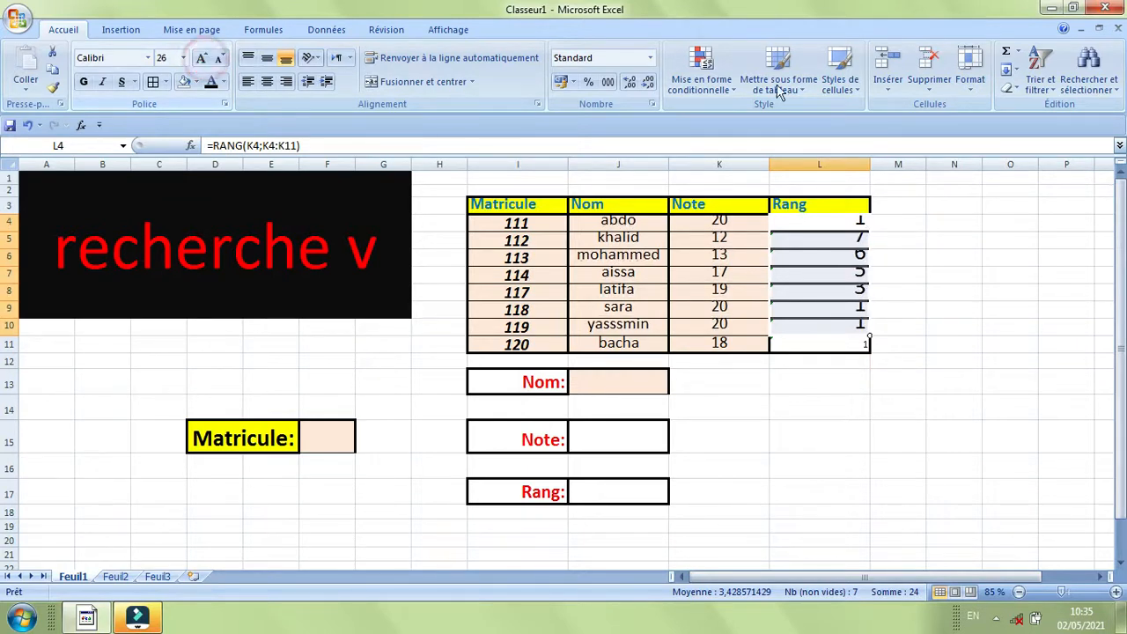
pyautogui.click(942, 189)
# Reduce the font size of the ranks in L4:L10 by five increments so the numbers fit their rows.
pyautogui.click(220, 58)
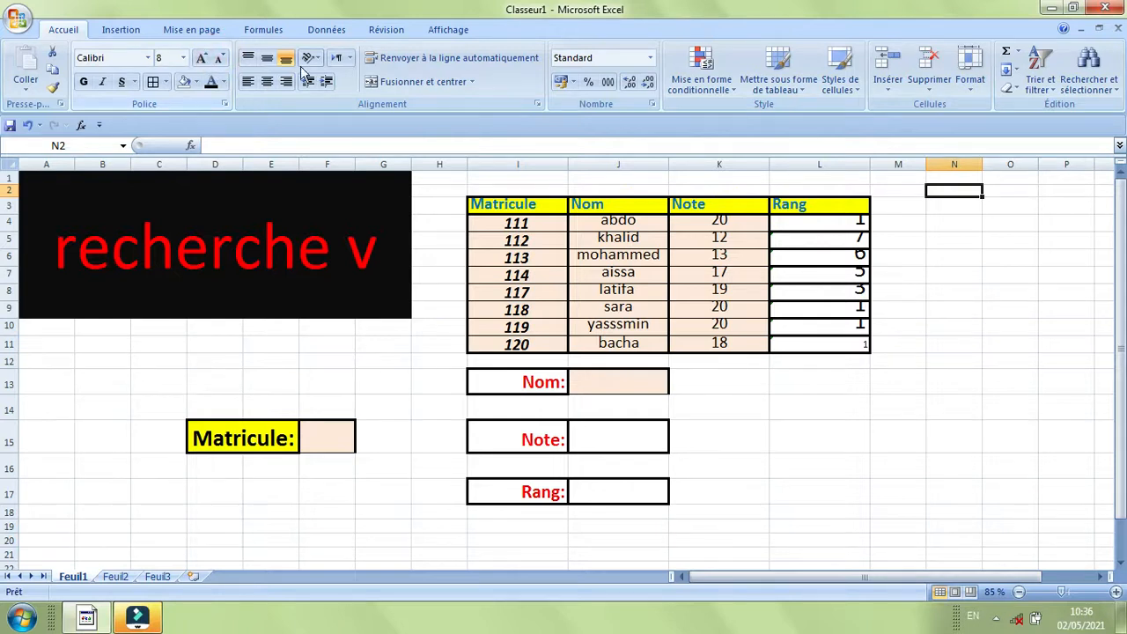
pyautogui.moveTo(812, 223); pyautogui.dragTo(817, 326)
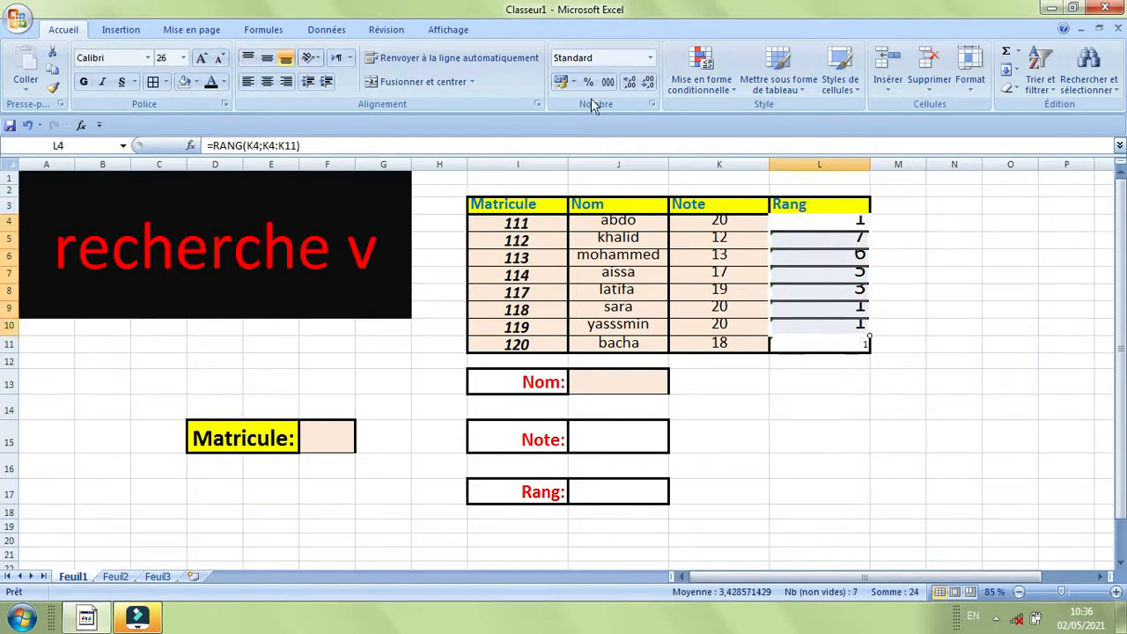
pyautogui.click(220, 58)
pyautogui.click(220, 58)
pyautogui.click(220, 58)
pyautogui.click(220, 58)
pyautogui.click(220, 58)
pyautogui.click(975, 278)
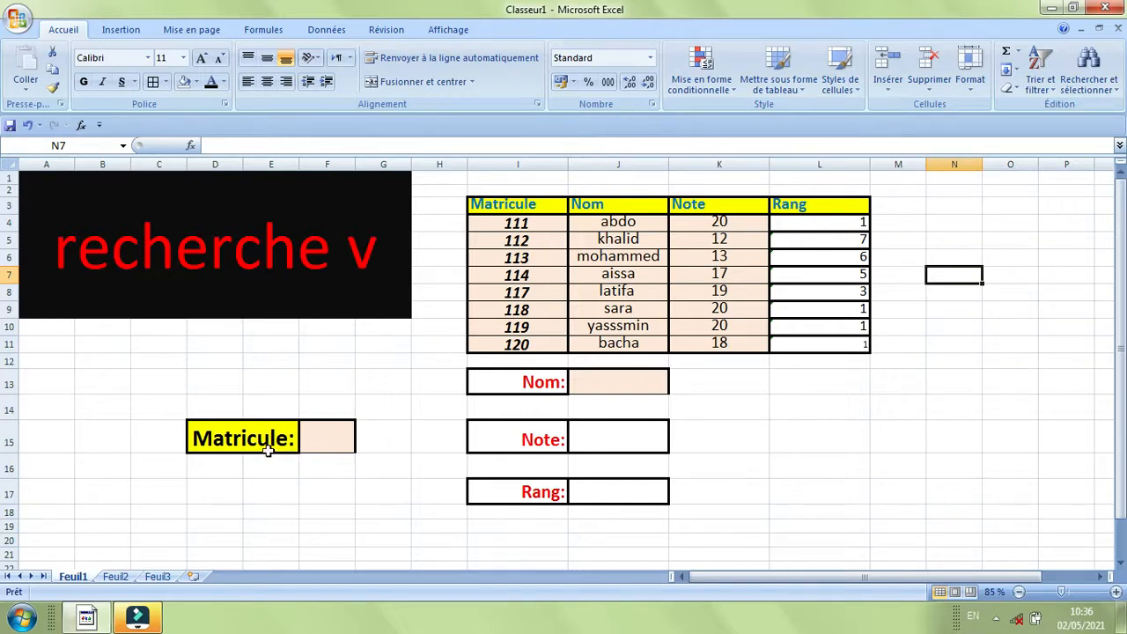
# Open the data validation settings for the Matricule input cell F15 and allow values of type Liste.
pyautogui.click(327, 442)
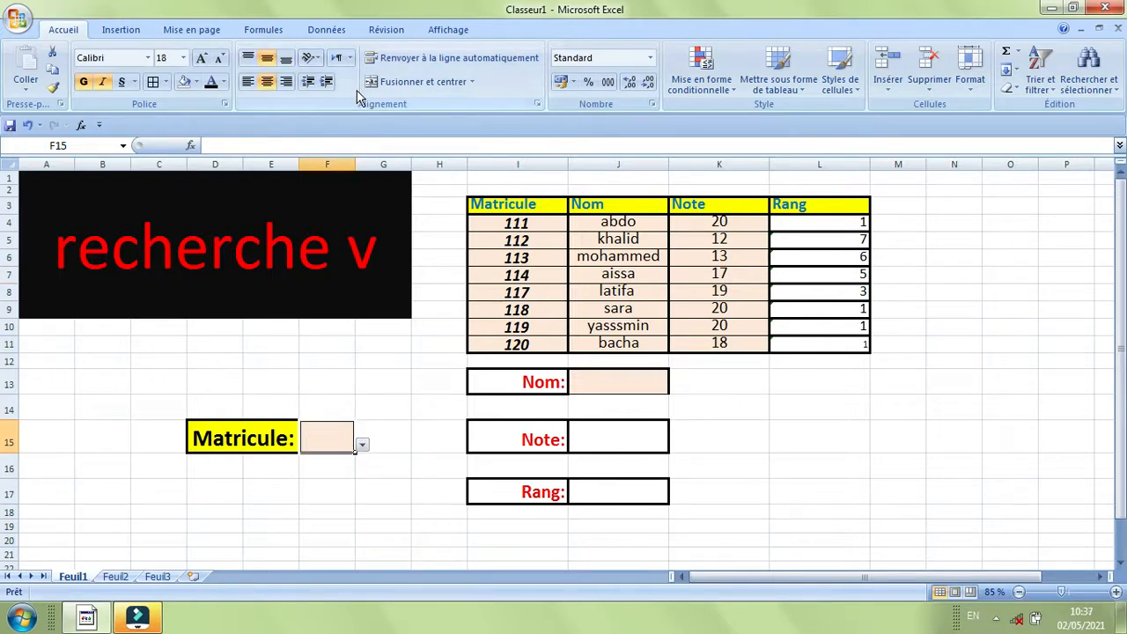
pyautogui.click(333, 34)
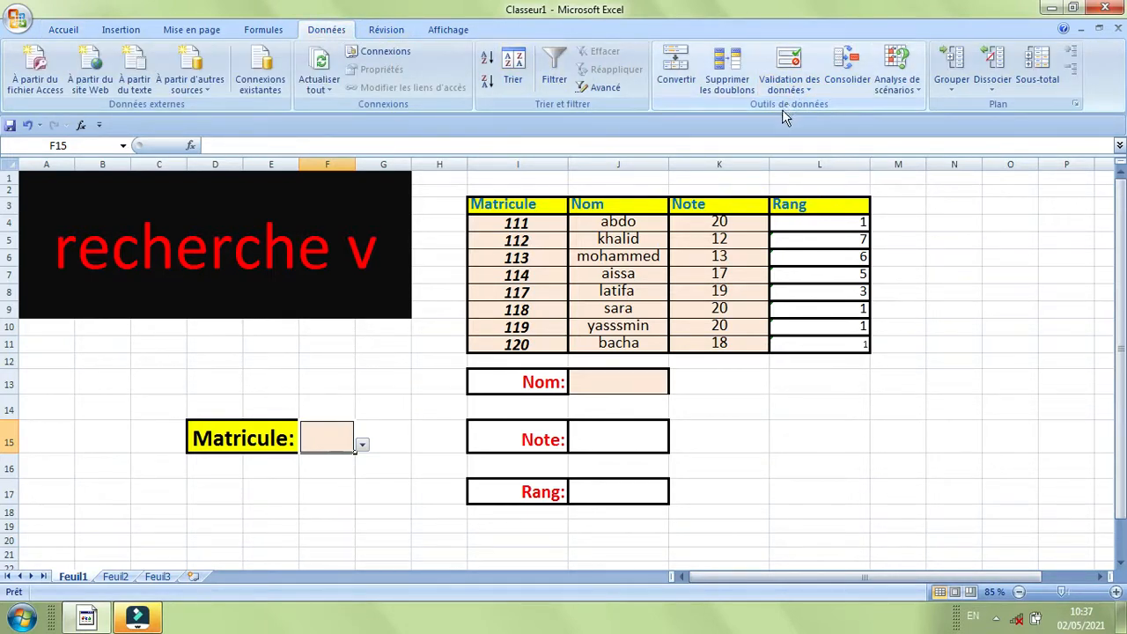
pyautogui.scroll(1, 784, 100)
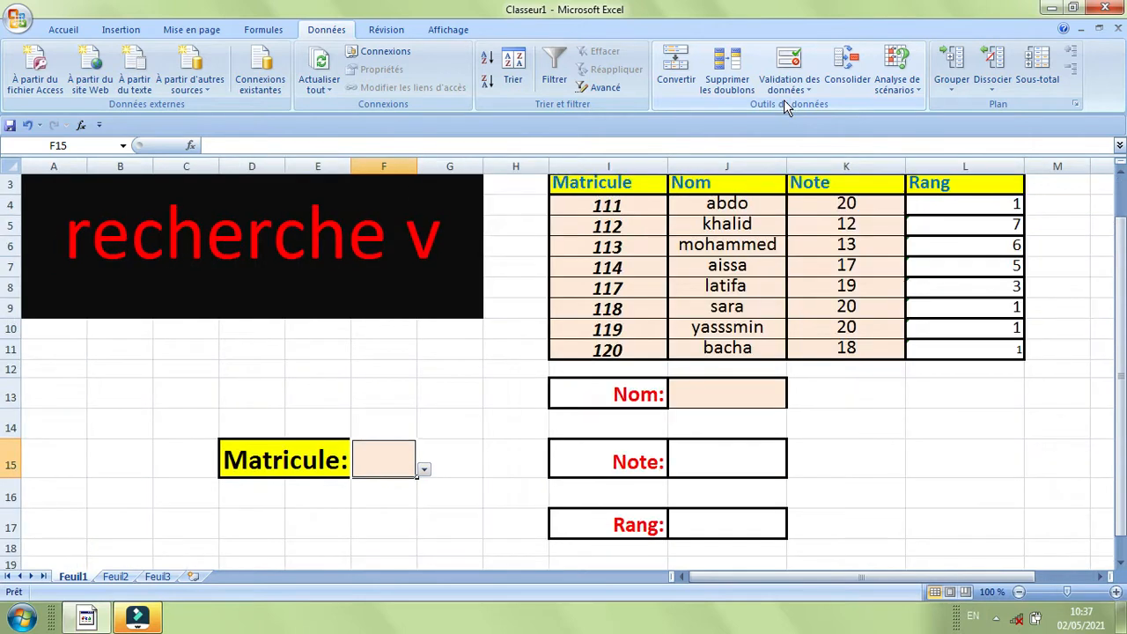
pyautogui.scroll(-1, 784, 100)
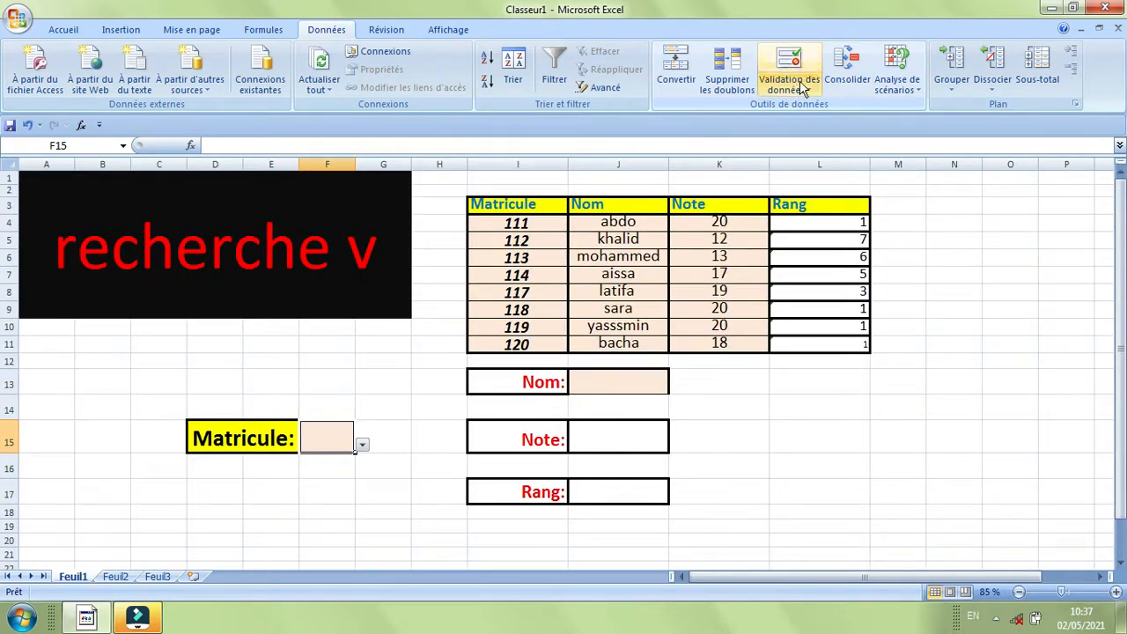
pyautogui.click(803, 88)
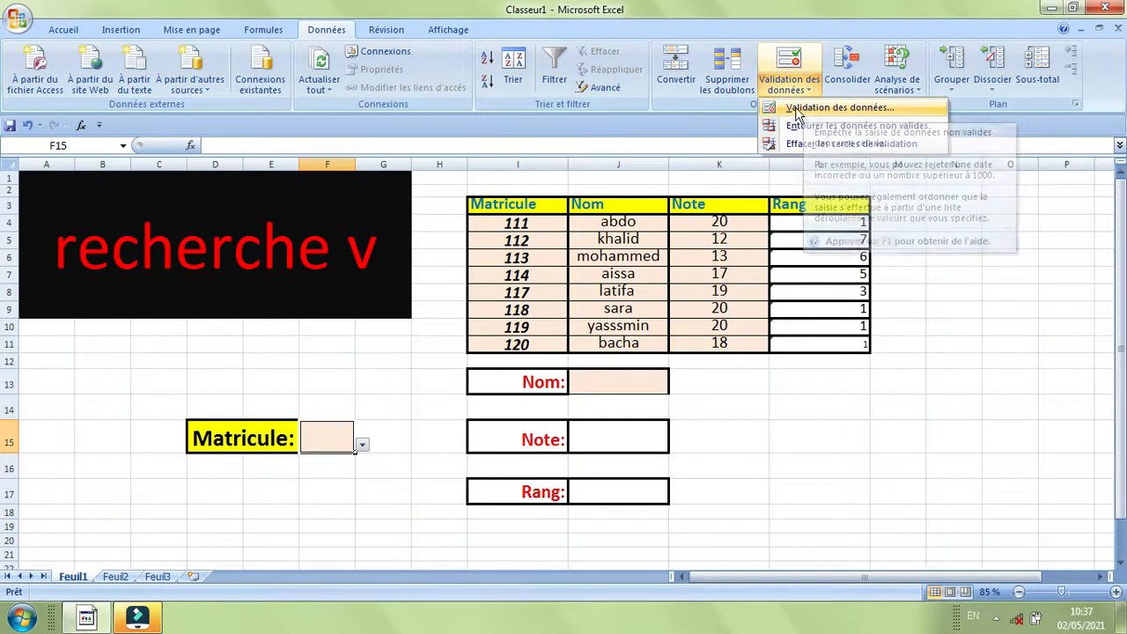
pyautogui.click(797, 109)
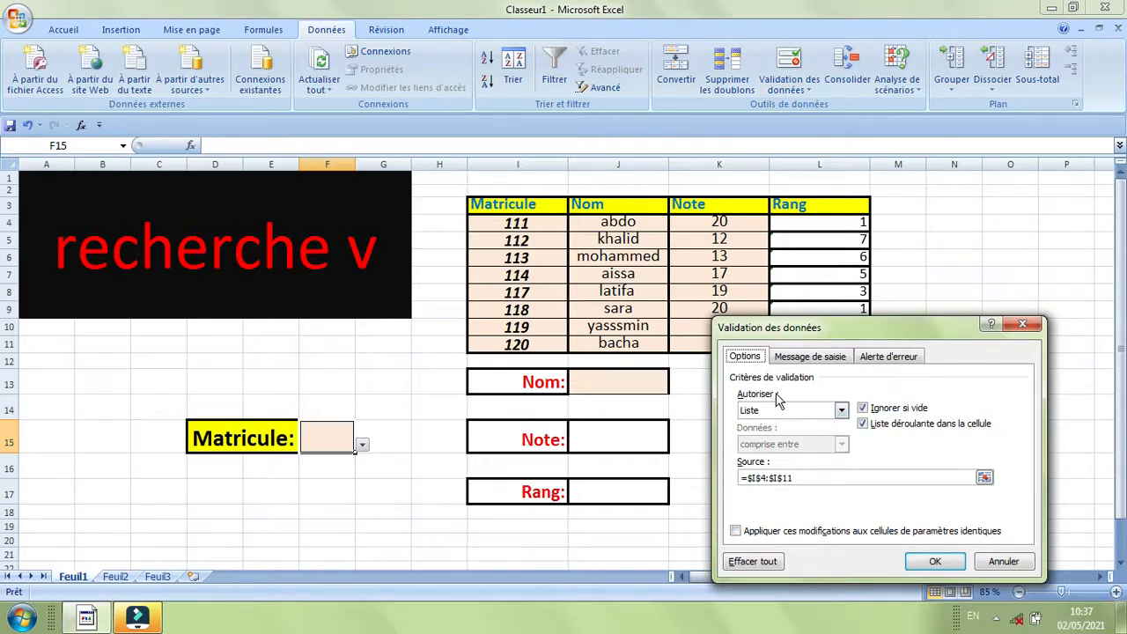
pyautogui.click(840, 411)
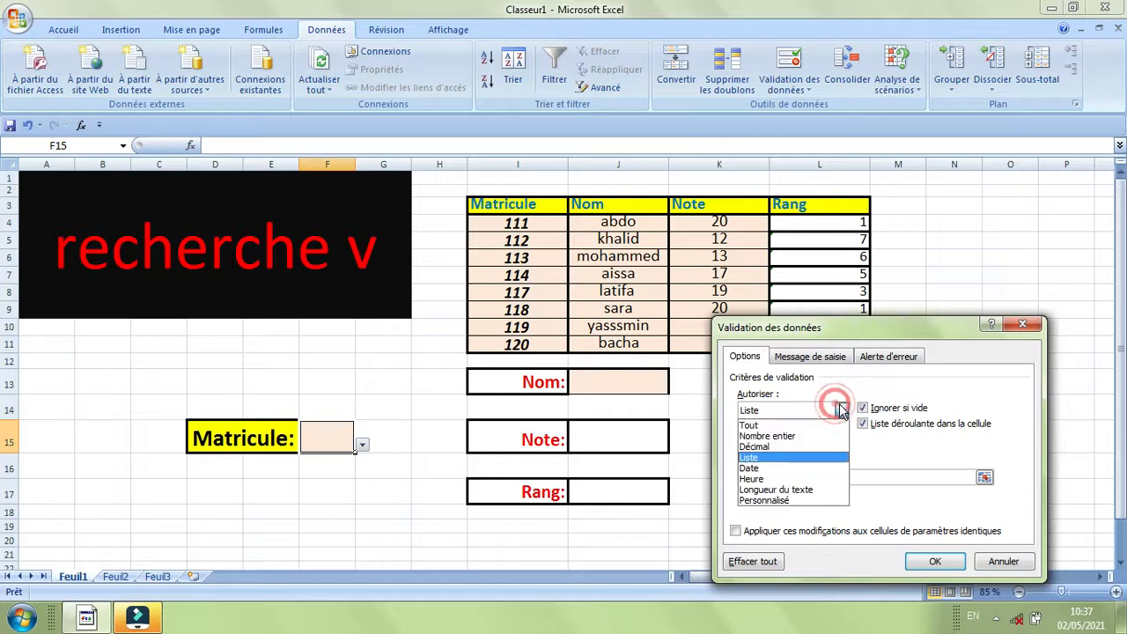
pyautogui.click(757, 459)
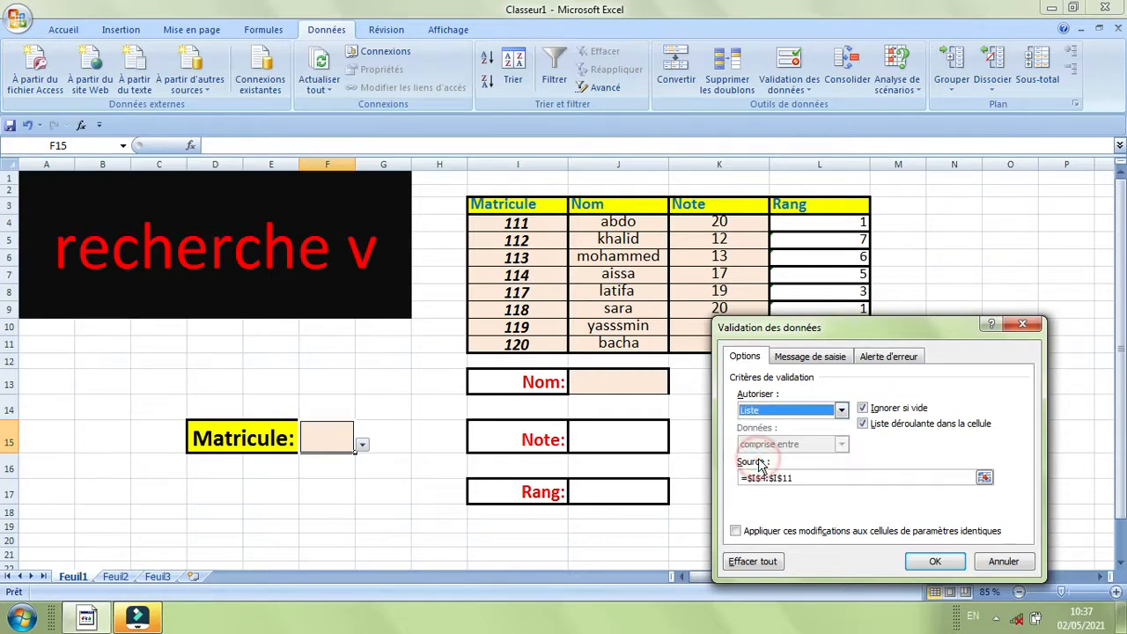
# Redefine the validation list source as =$I$4:$I$11, the Matricule column, and apply the validation.
pyautogui.click(984, 478)
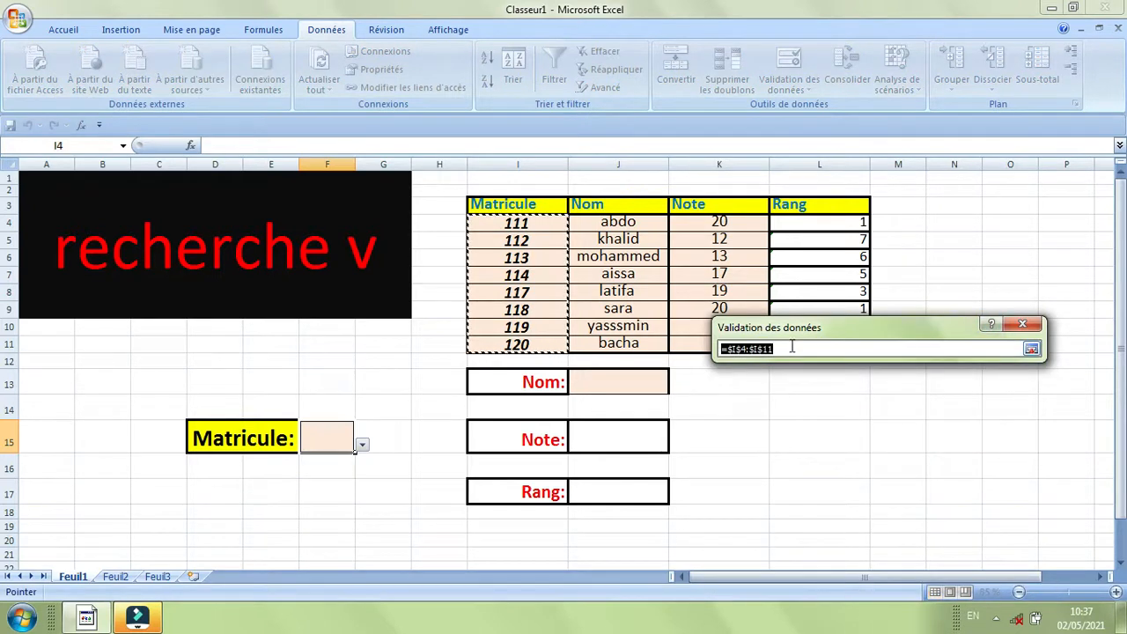
pyautogui.press('BackSpace')
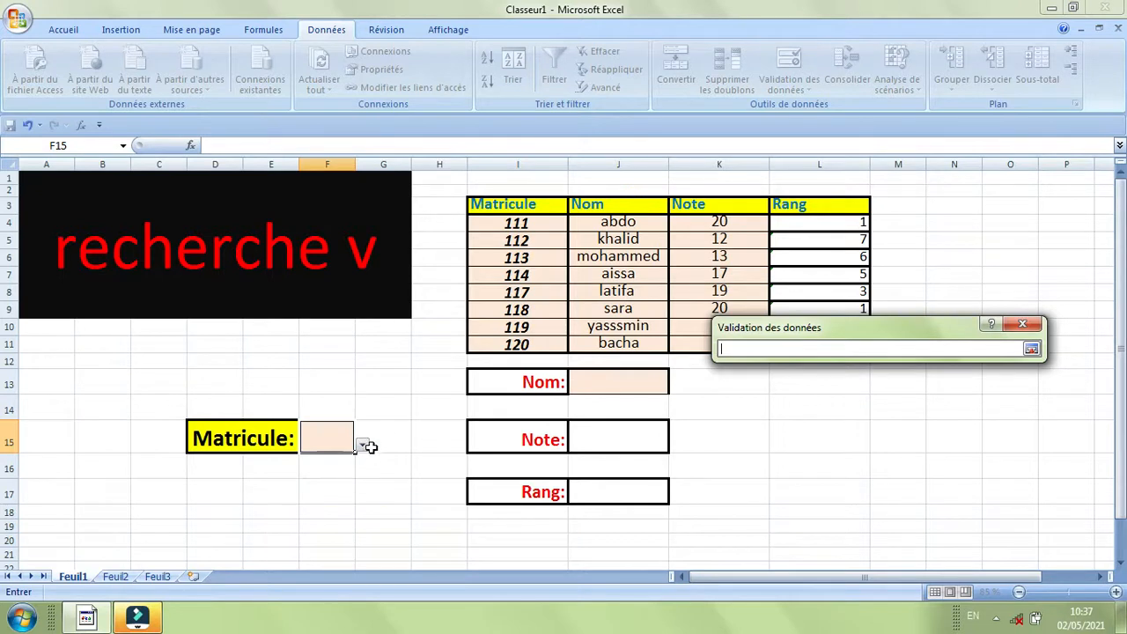
pyautogui.moveTo(511, 224); pyautogui.dragTo(517, 341)
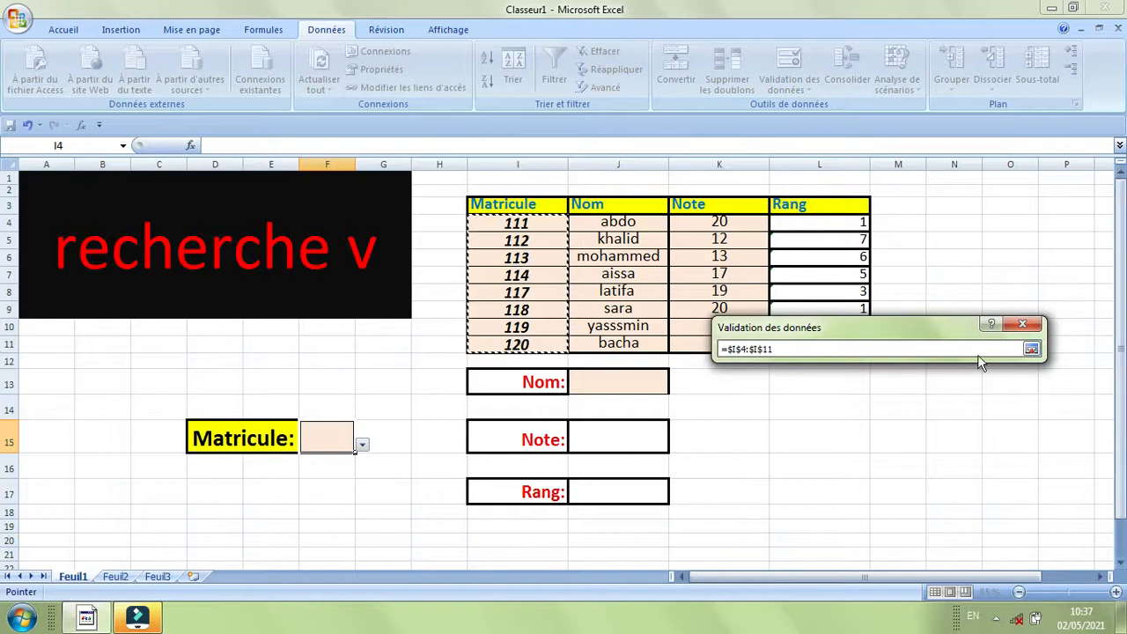
pyautogui.click(1031, 349)
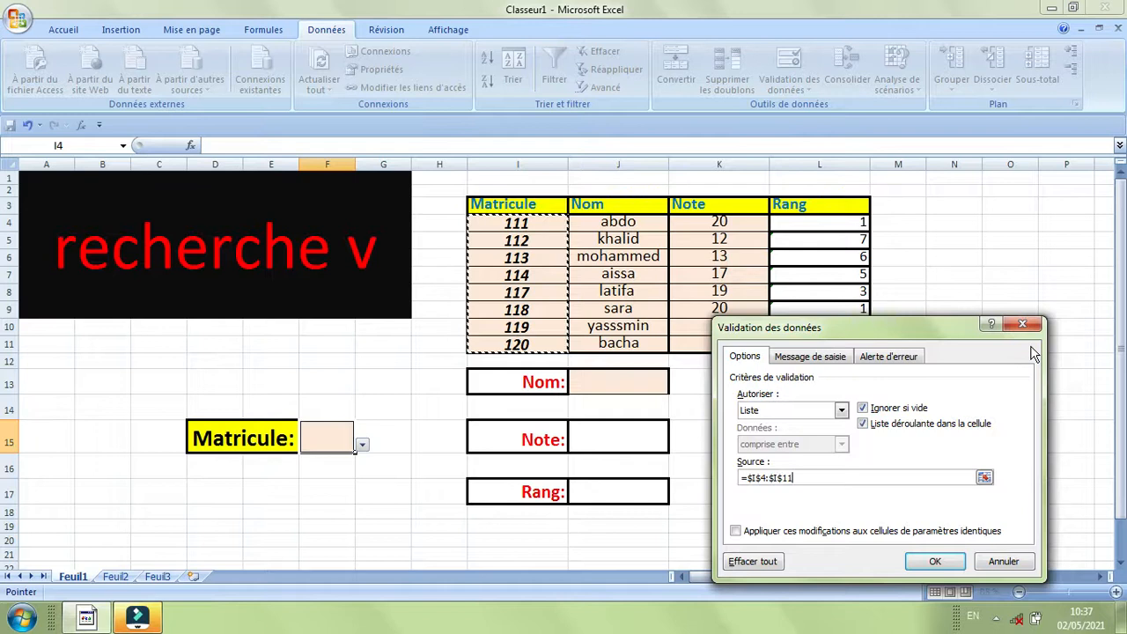
pyautogui.click(931, 561)
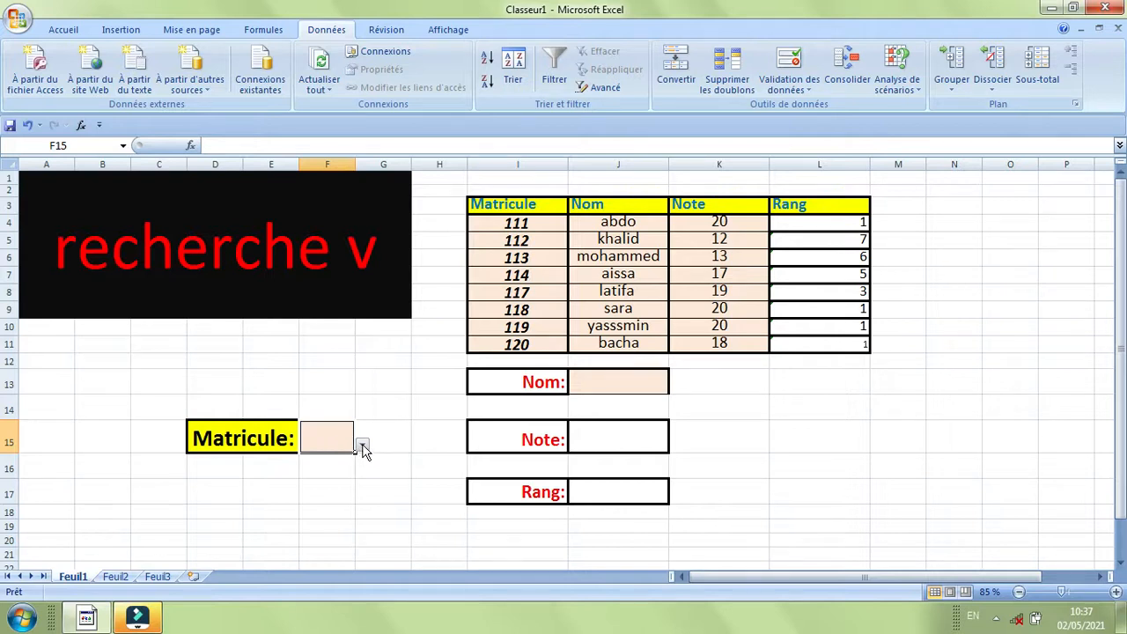
# Choose 113 from the Matricule drop-down list in F15.
pyautogui.click(362, 447)
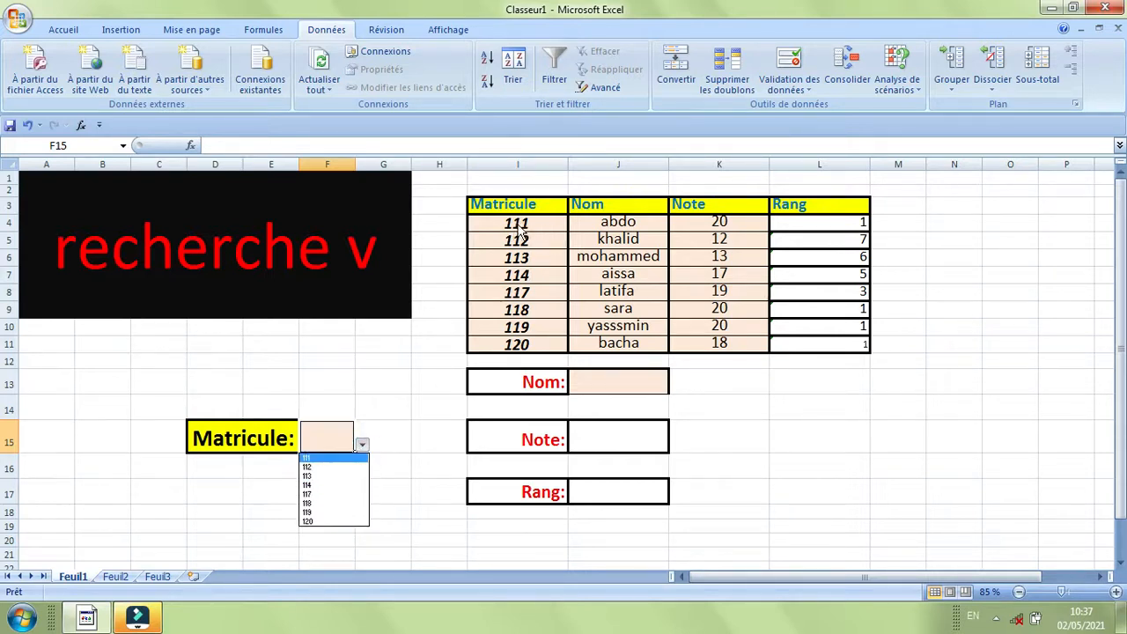
pyautogui.click(347, 442)
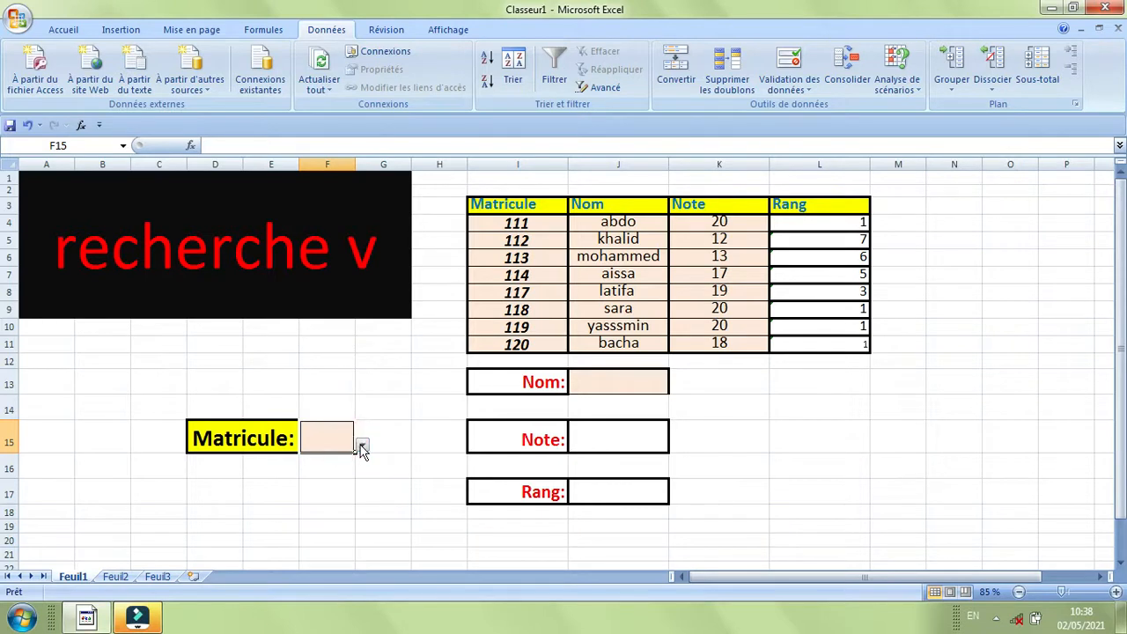
pyautogui.click(362, 445)
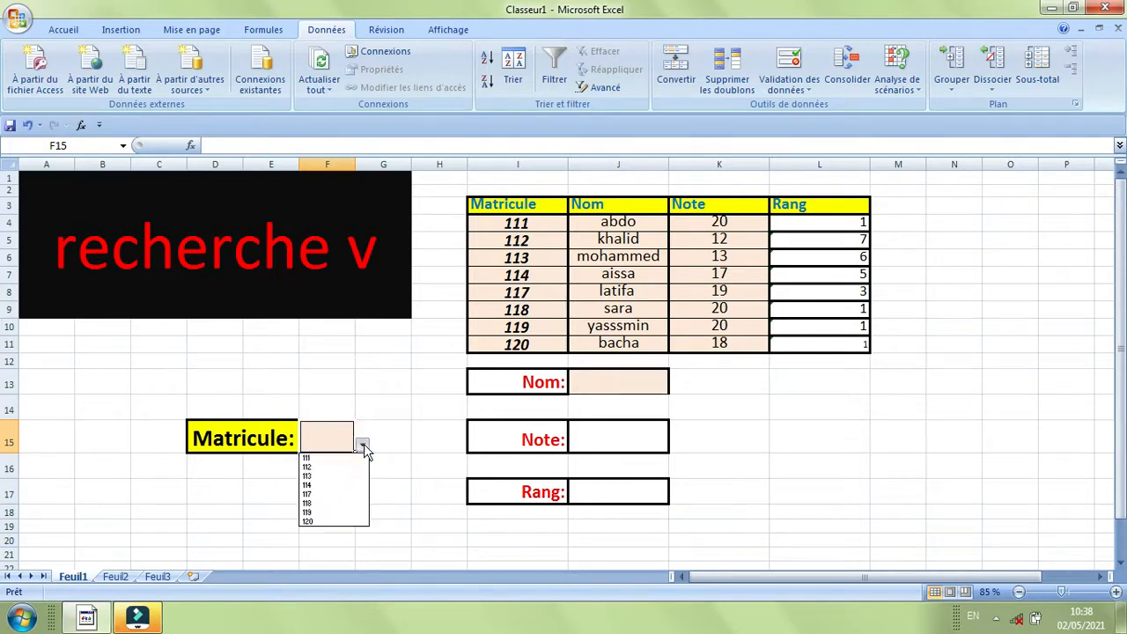
pyautogui.click(331, 474)
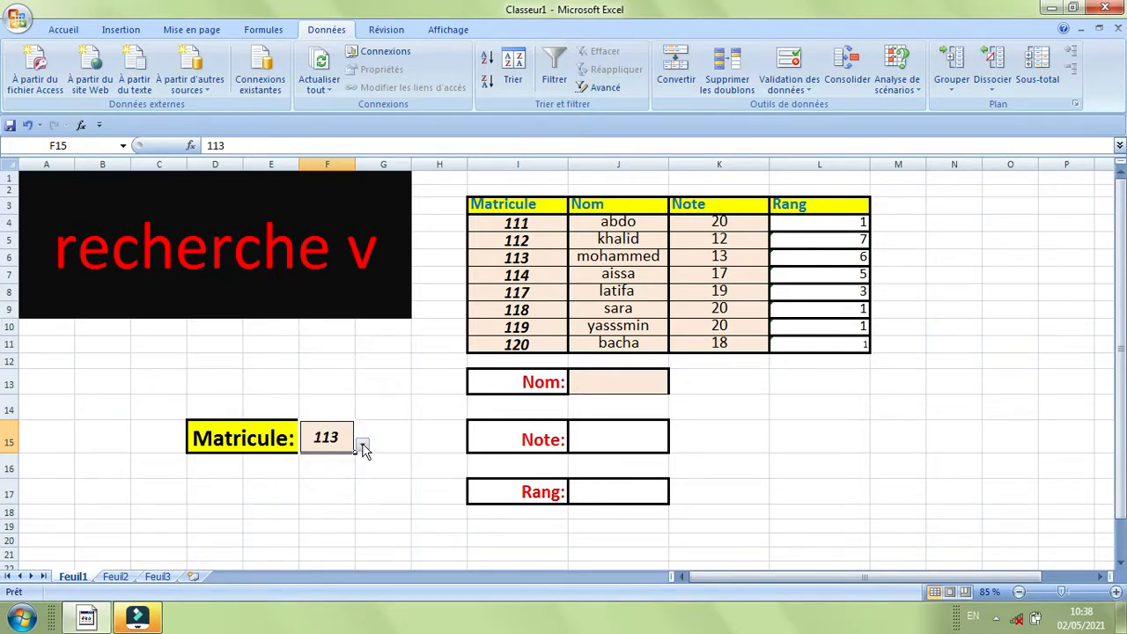
pyautogui.click(607, 381)
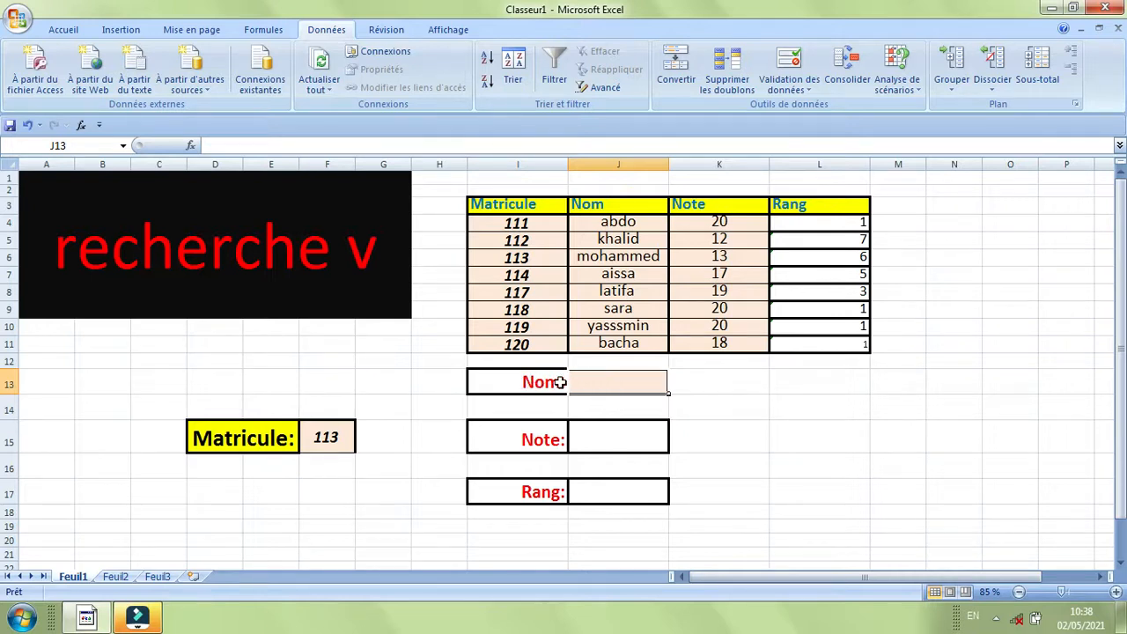
pyautogui.write('=')
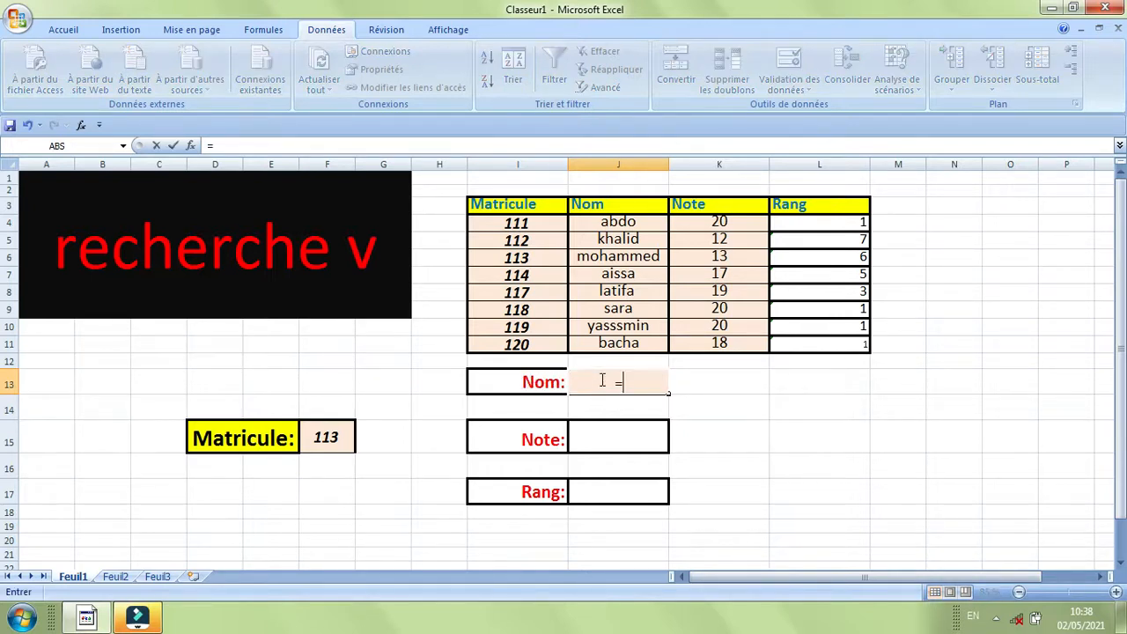
pyautogui.press('BackSpace')
pyautogui.click(536, 382)
pyautogui.click(580, 383)
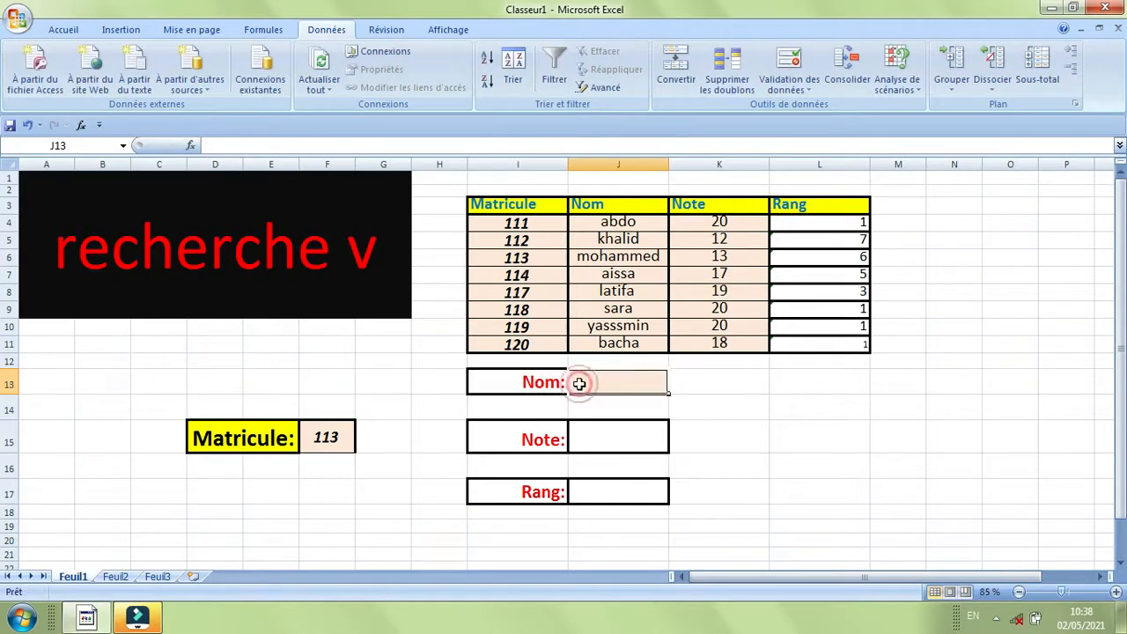
# Apply a cell border to the Nom result cell J13.
pyautogui.click(664, 414)
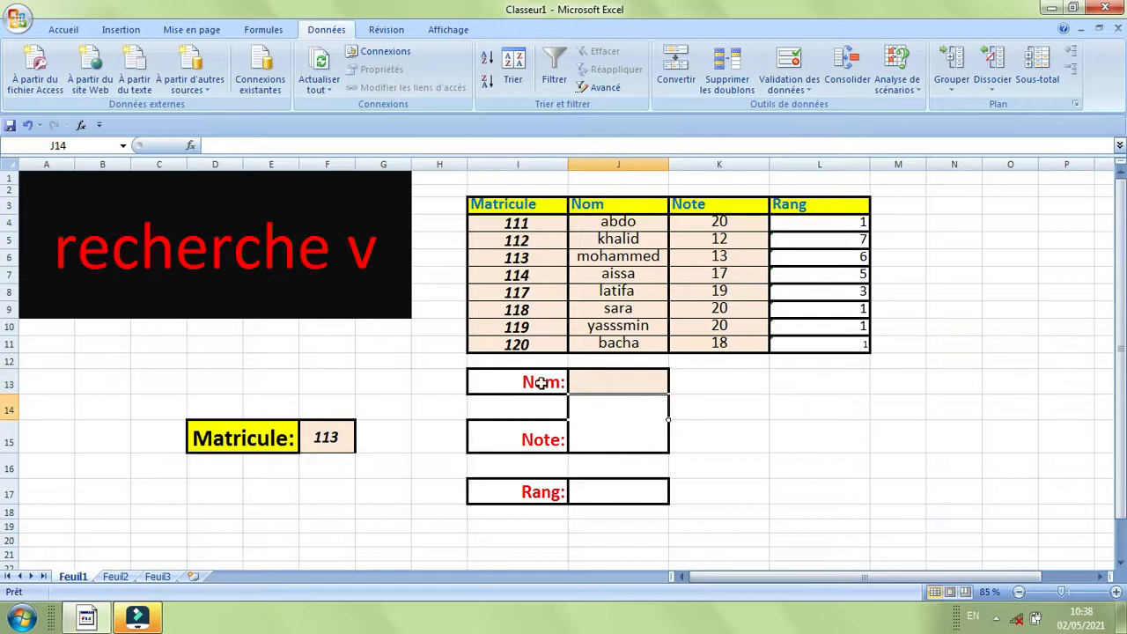
pyautogui.click(599, 382)
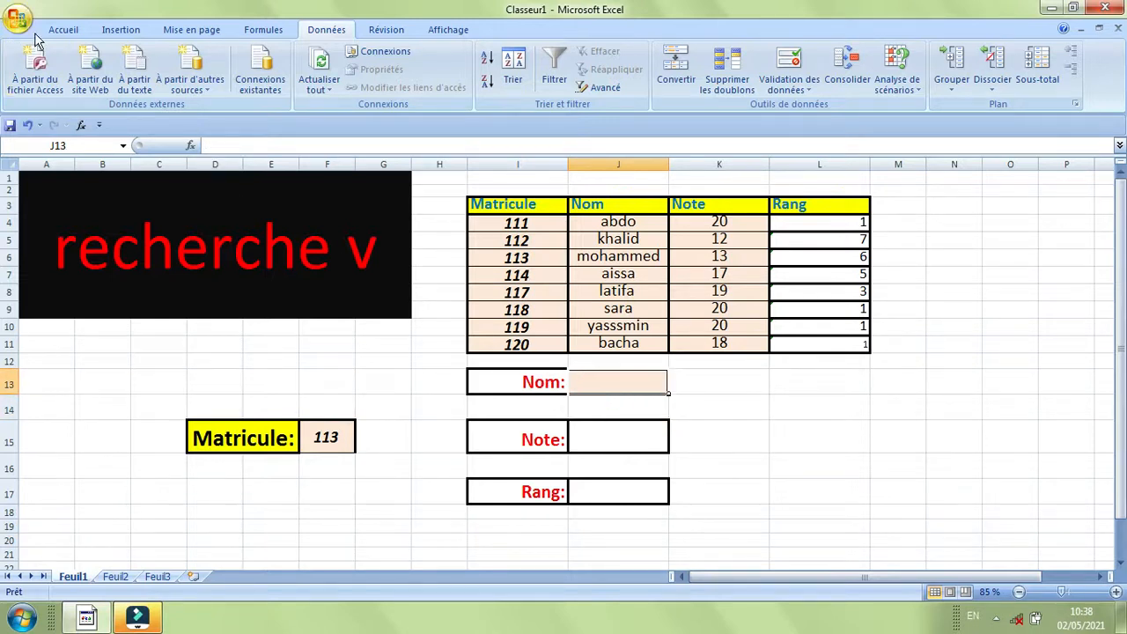
pyautogui.click(62, 30)
pyautogui.click(153, 82)
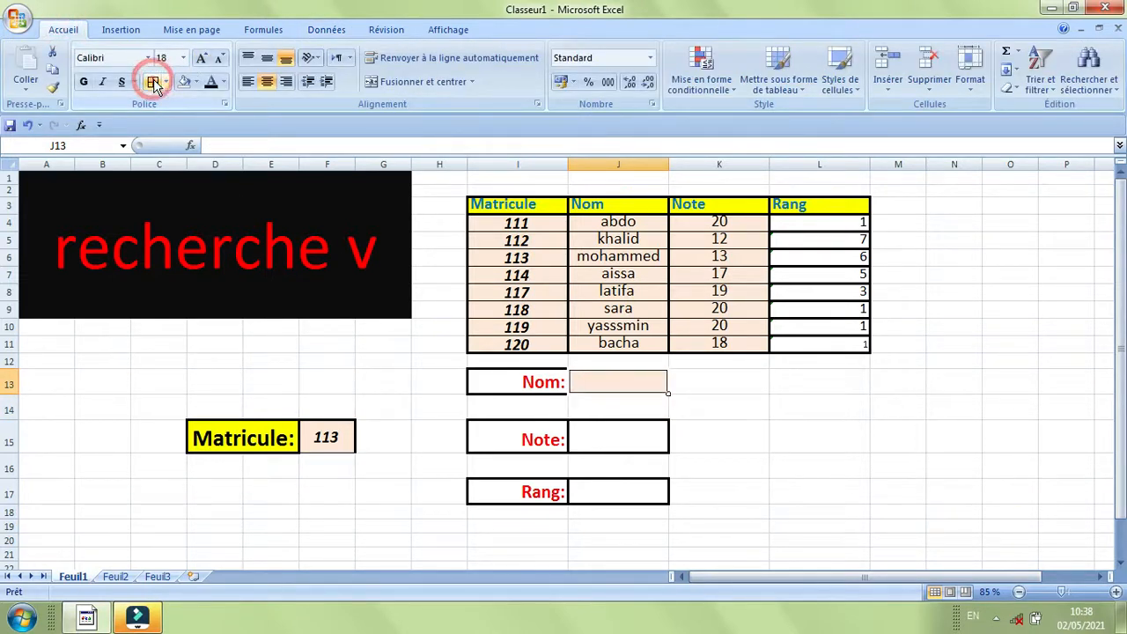
pyautogui.click(773, 438)
pyautogui.click(553, 386)
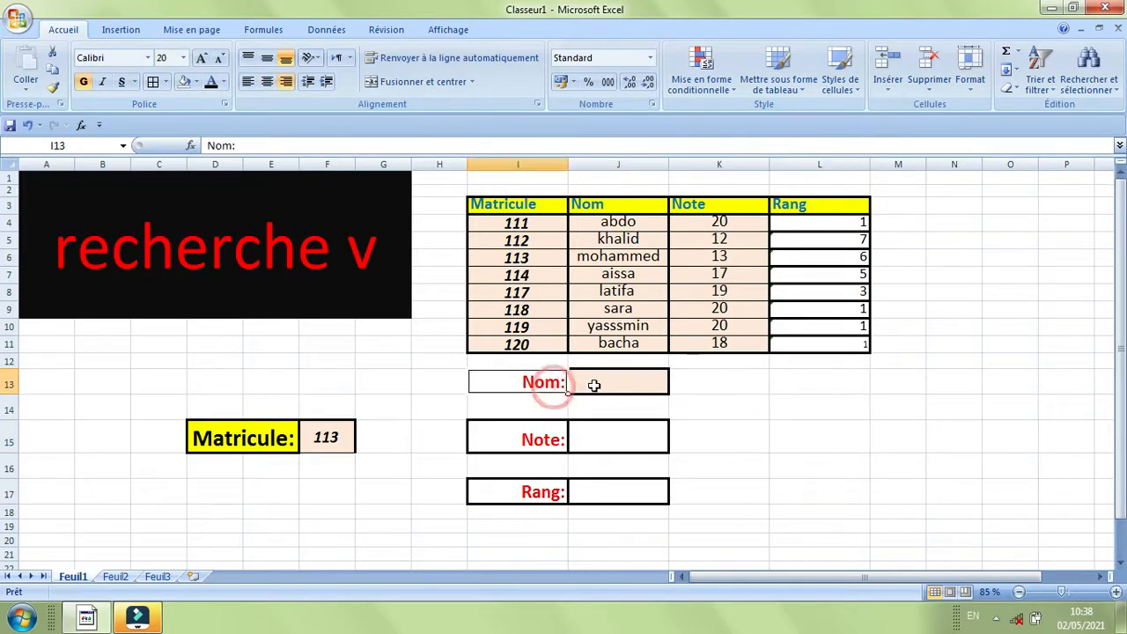
# Start a formula in the Nom result cell J13 and insert the RECHERCHEV function from the recently used functions.
pyautogui.click(596, 384)
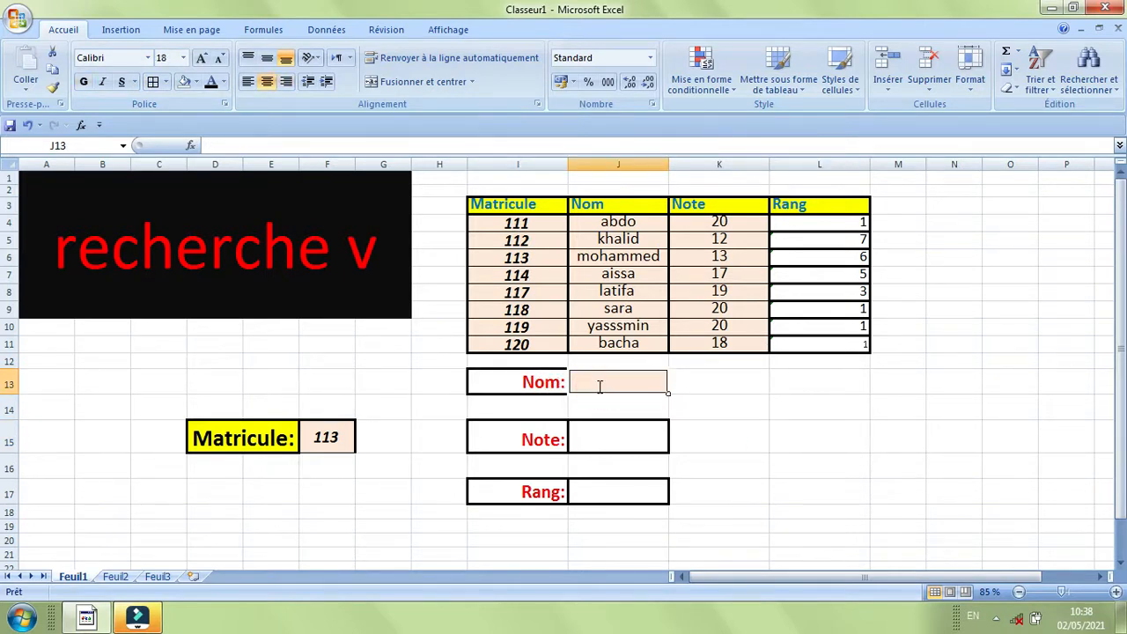
pyautogui.write('=')
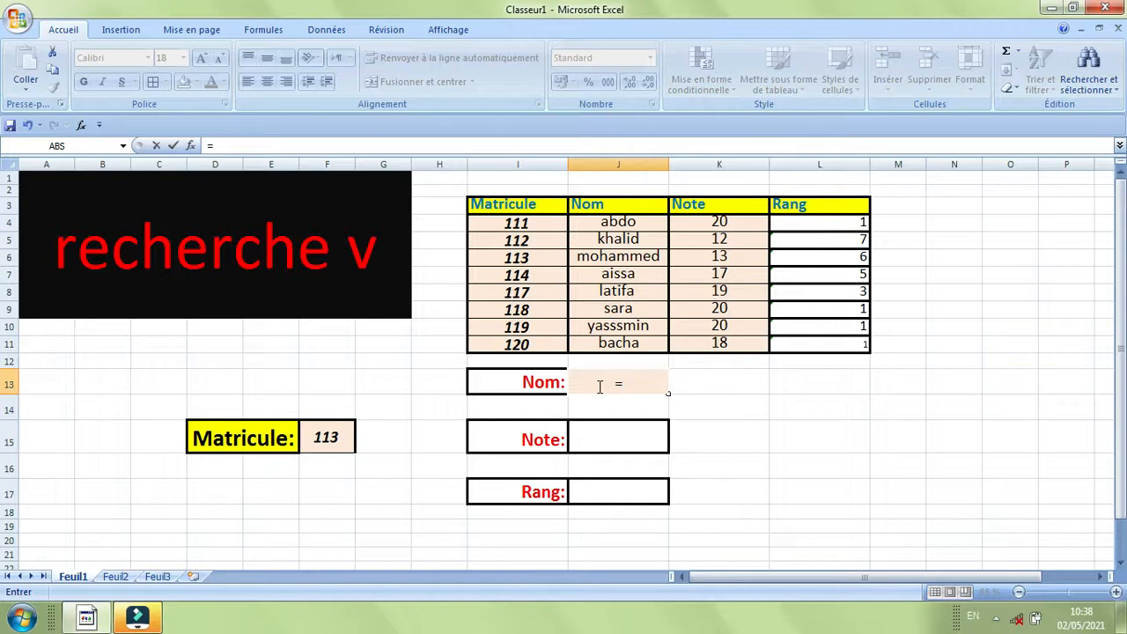
pyautogui.click(190, 147)
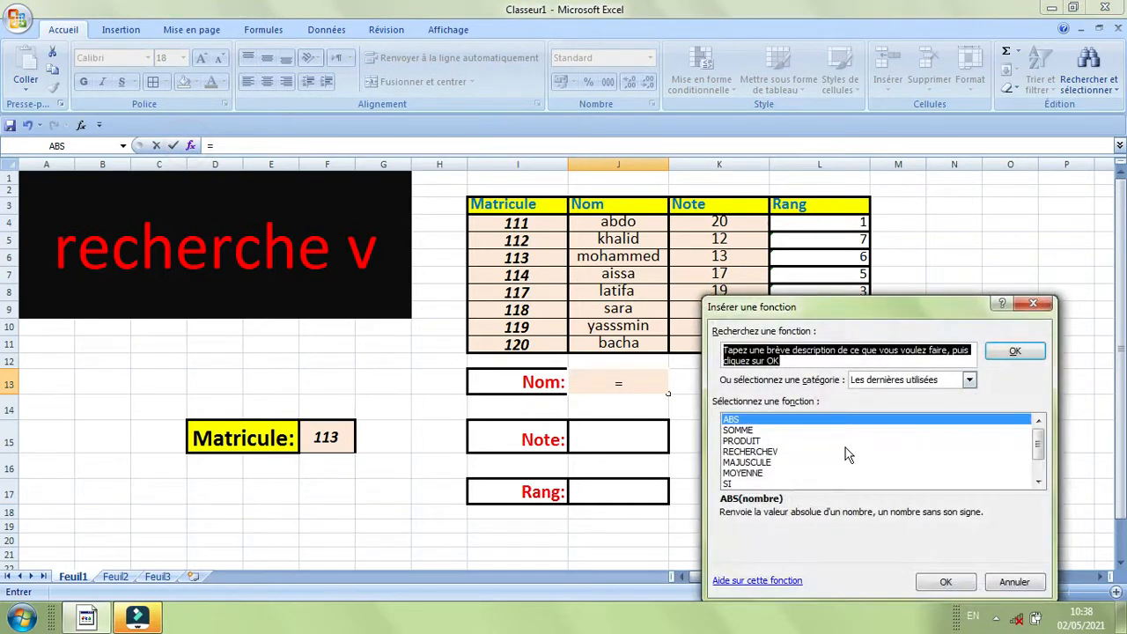
pyautogui.click(749, 452)
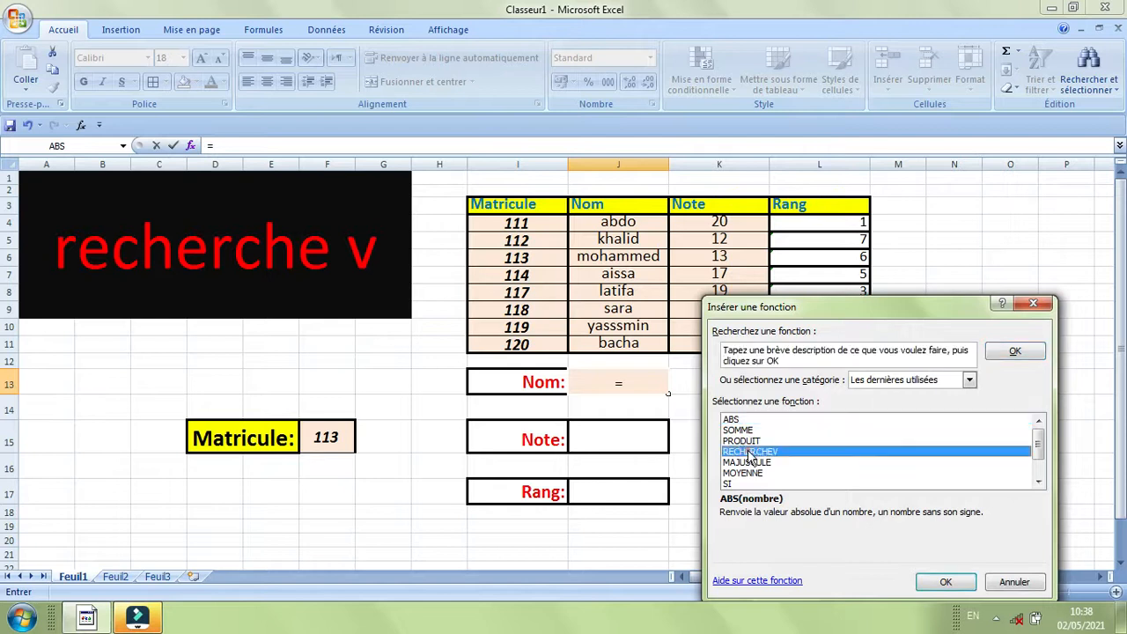
pyautogui.click(945, 582)
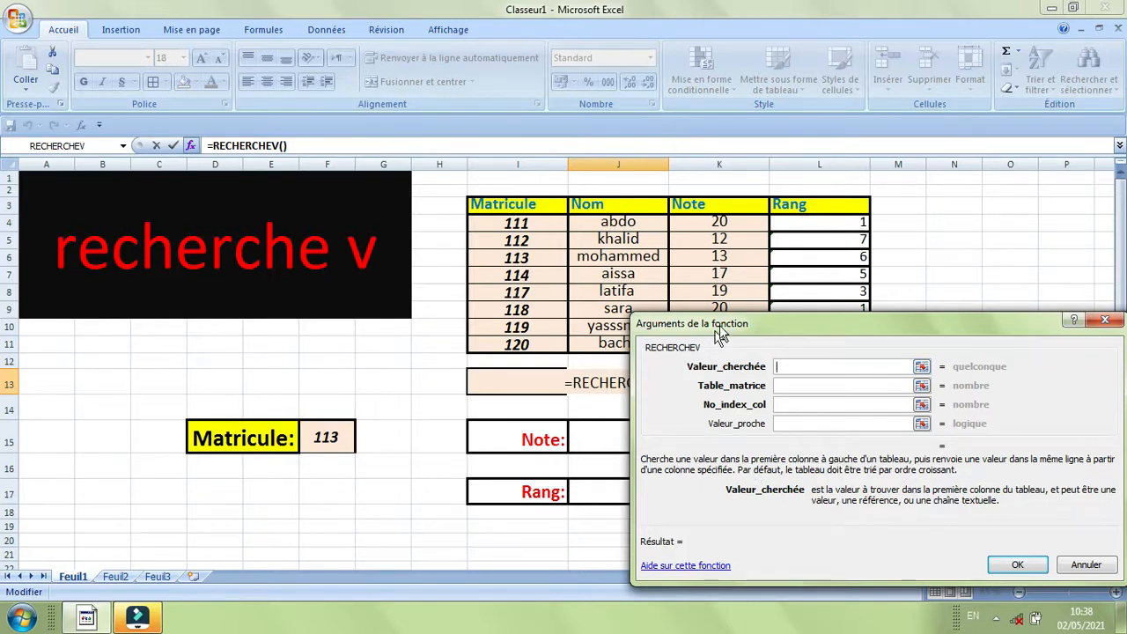
# Set the RECHERCHEV lookup value to F15 and its table to the whole student table I3:L11.
pyautogui.moveTo(771, 334); pyautogui.dragTo(773, 364)
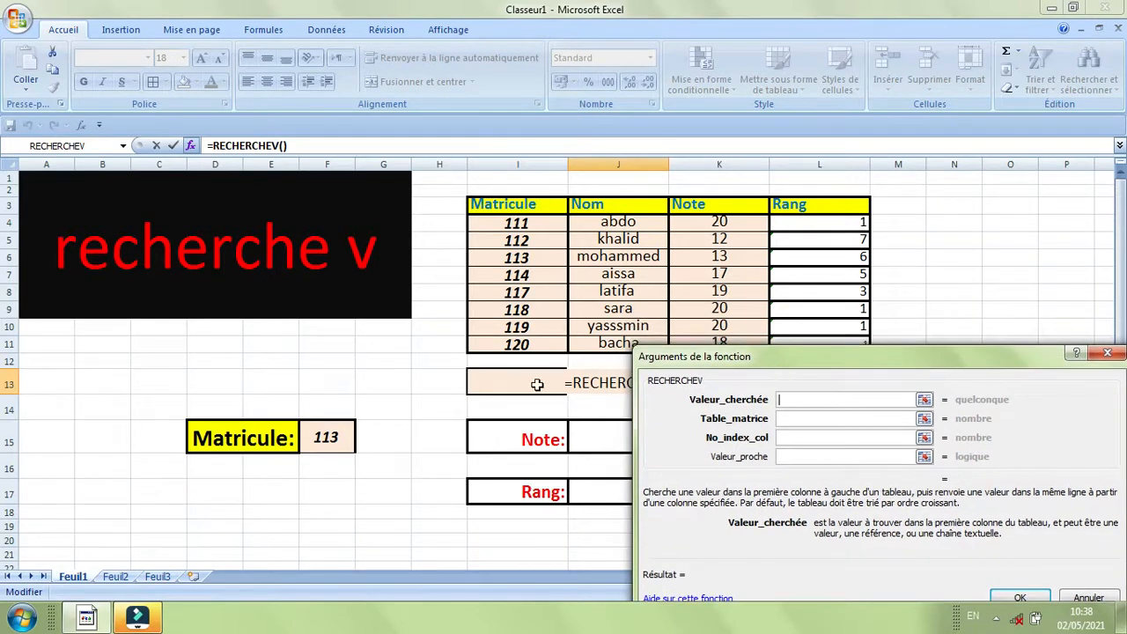
pyautogui.click(325, 438)
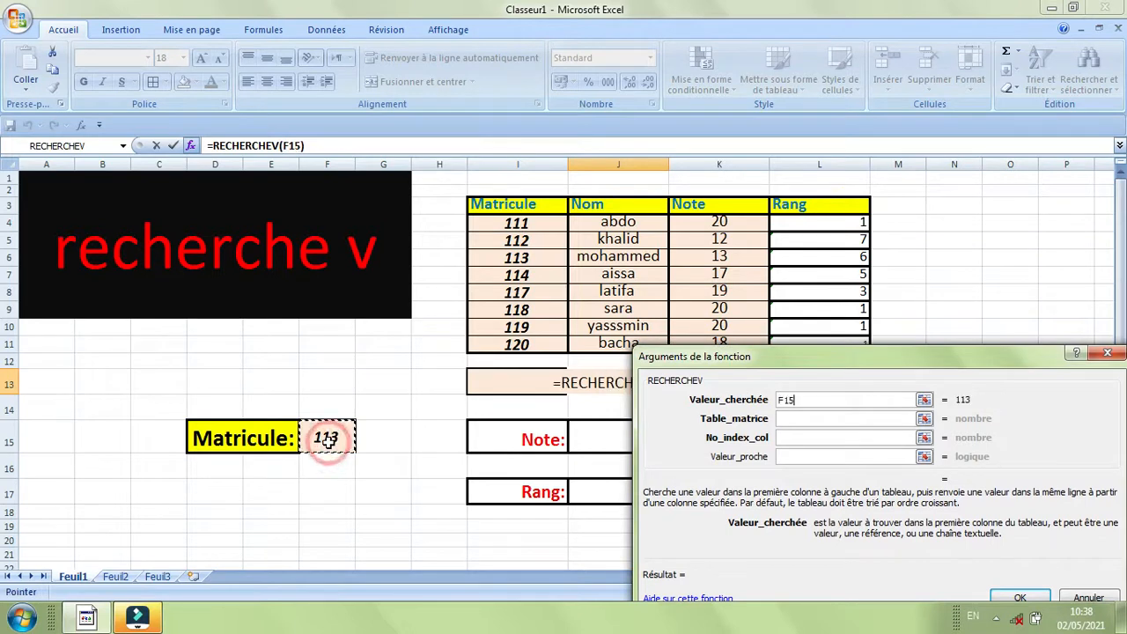
pyautogui.click(780, 417)
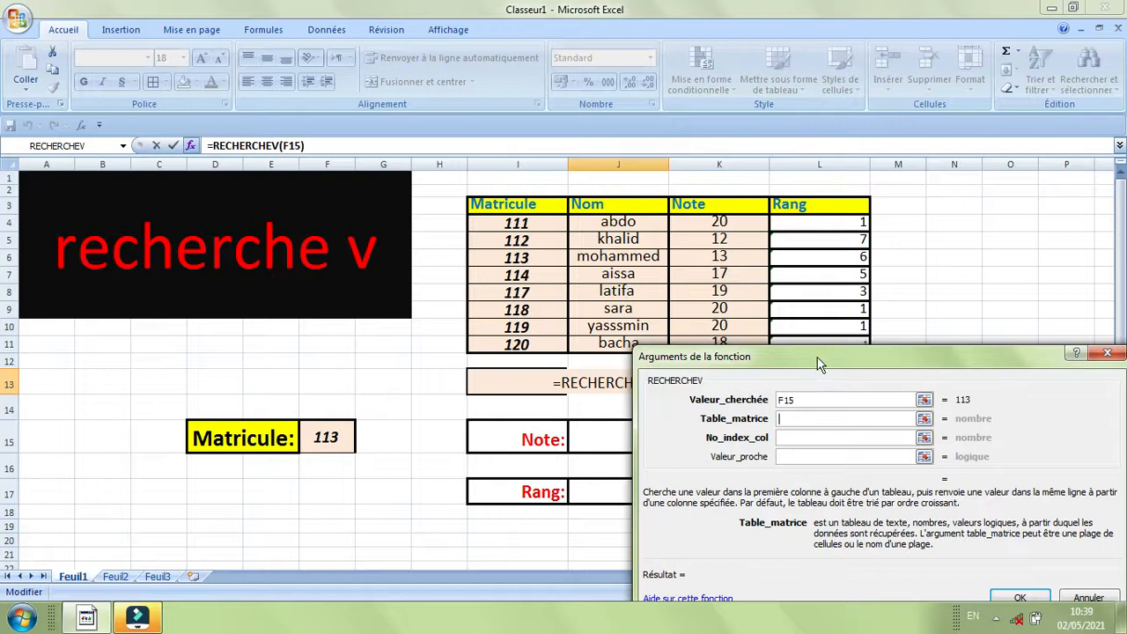
pyautogui.moveTo(819, 364); pyautogui.dragTo(772, 410)
pyautogui.moveTo(520, 207); pyautogui.dragTo(817, 338)
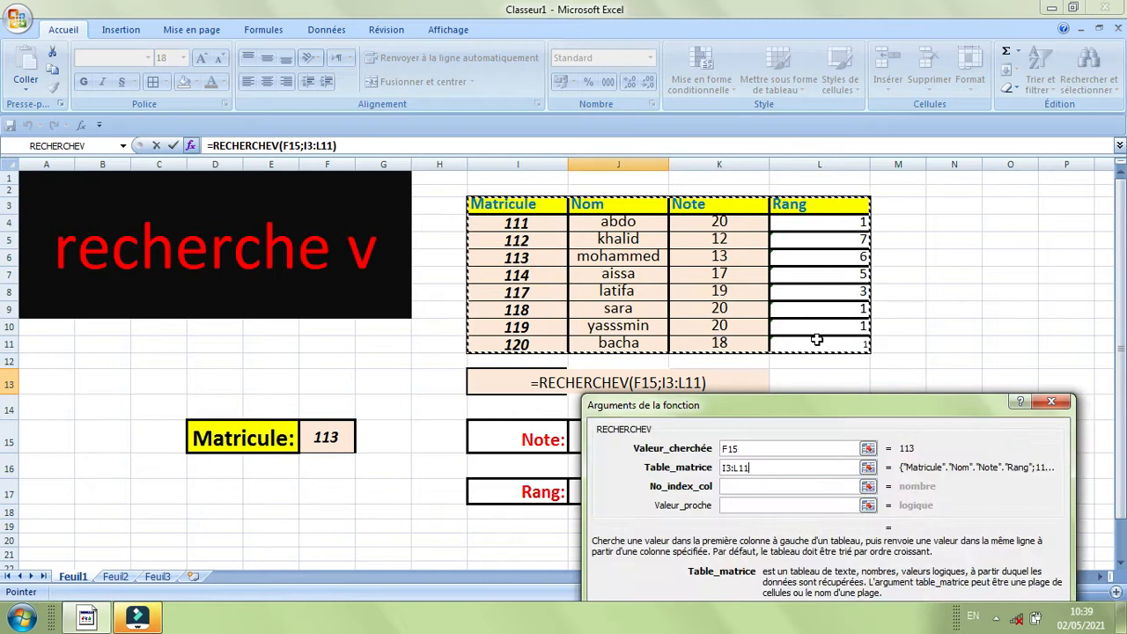
# Set the column index to 2 and the Valeur_proche argument to faux, and confirm the Nom formula in J13.
pyautogui.click(745, 486)
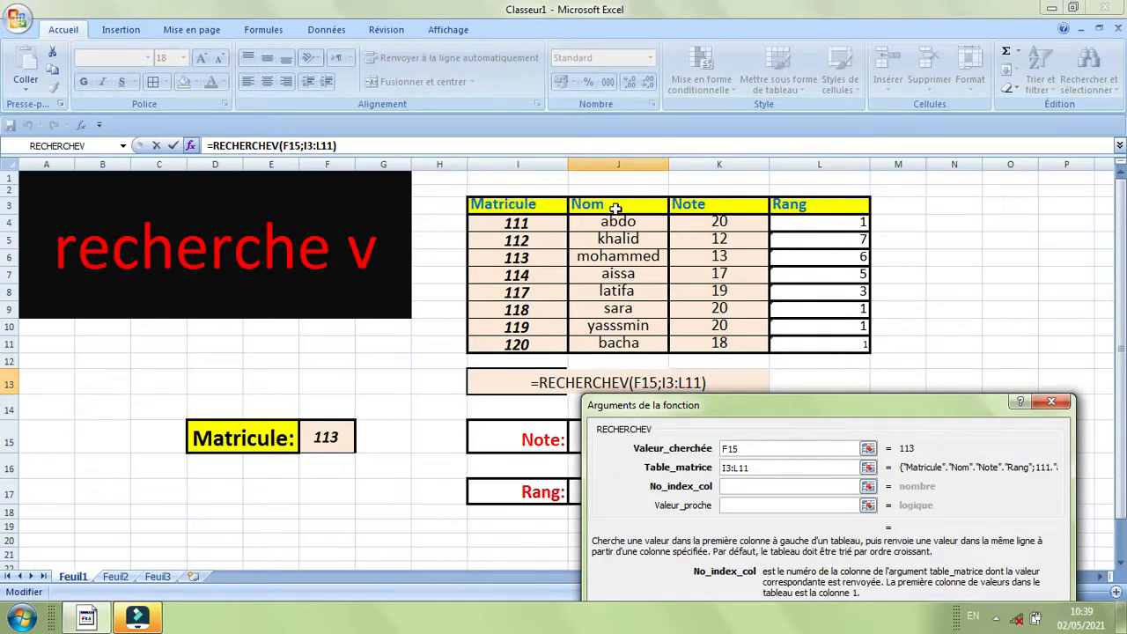
pyautogui.write('2')
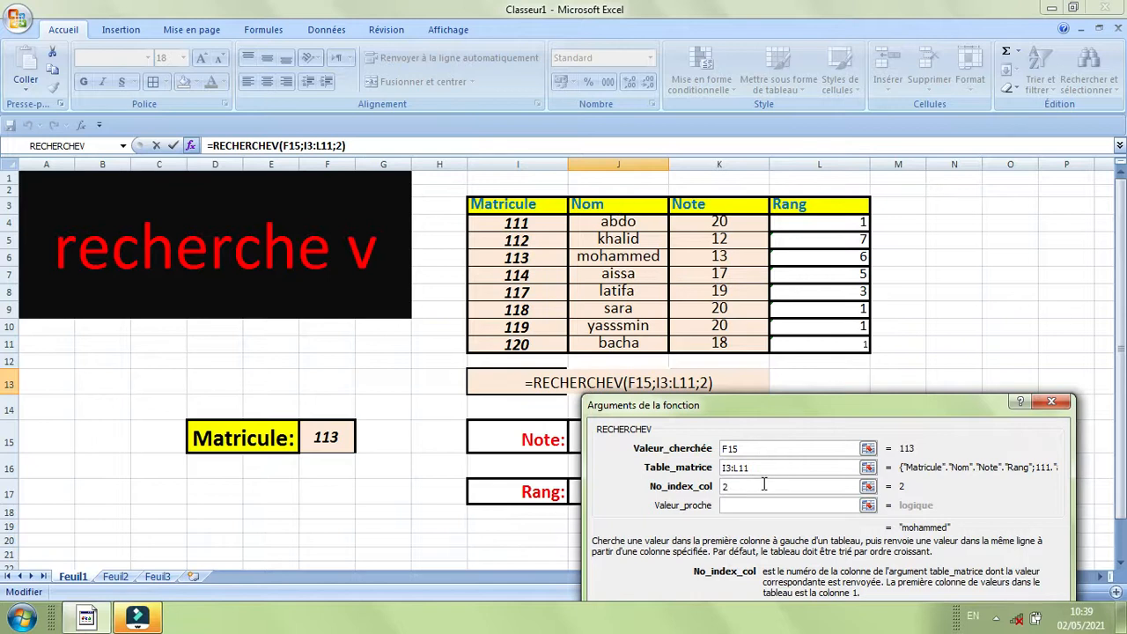
pyautogui.click(746, 507)
pyautogui.write('f')
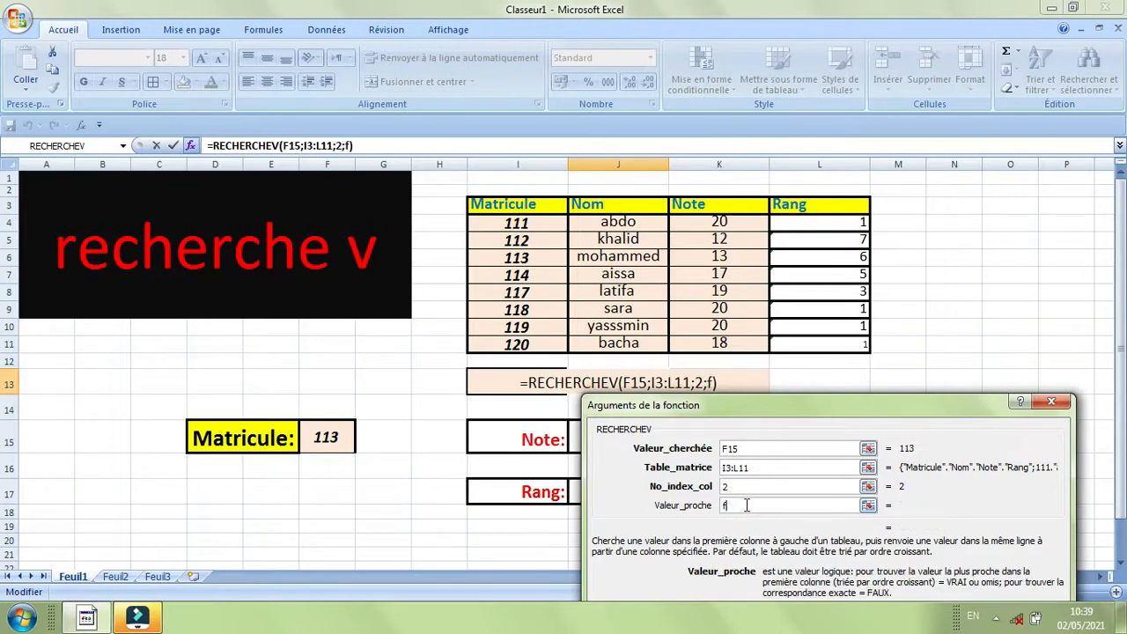
pyautogui.write('auc')
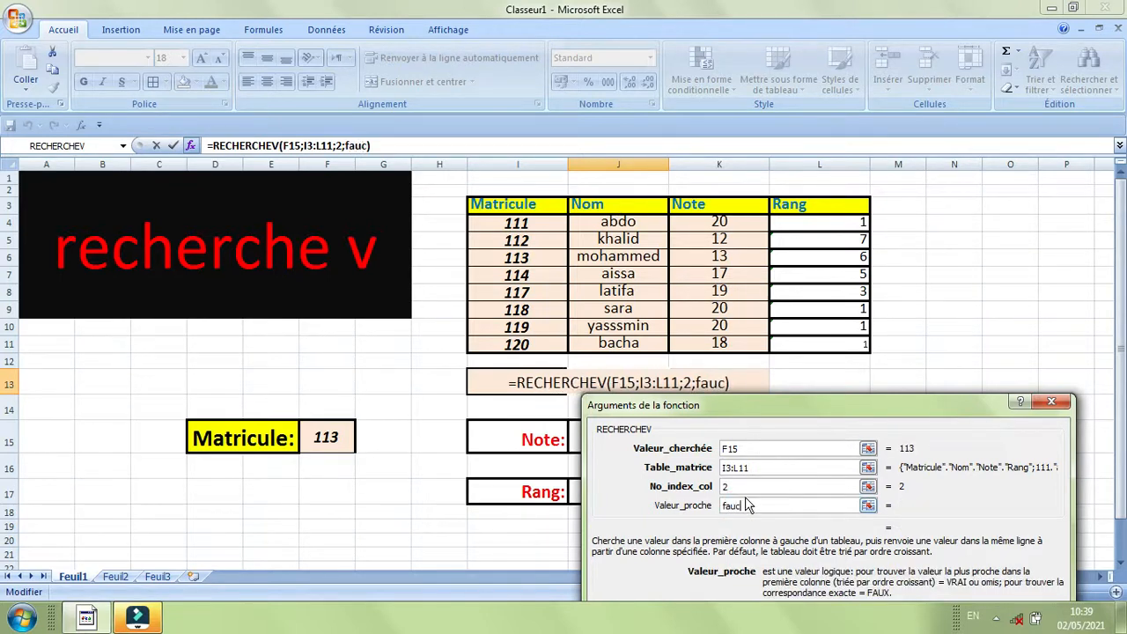
pyautogui.press('BackSpace')
pyautogui.write('x')
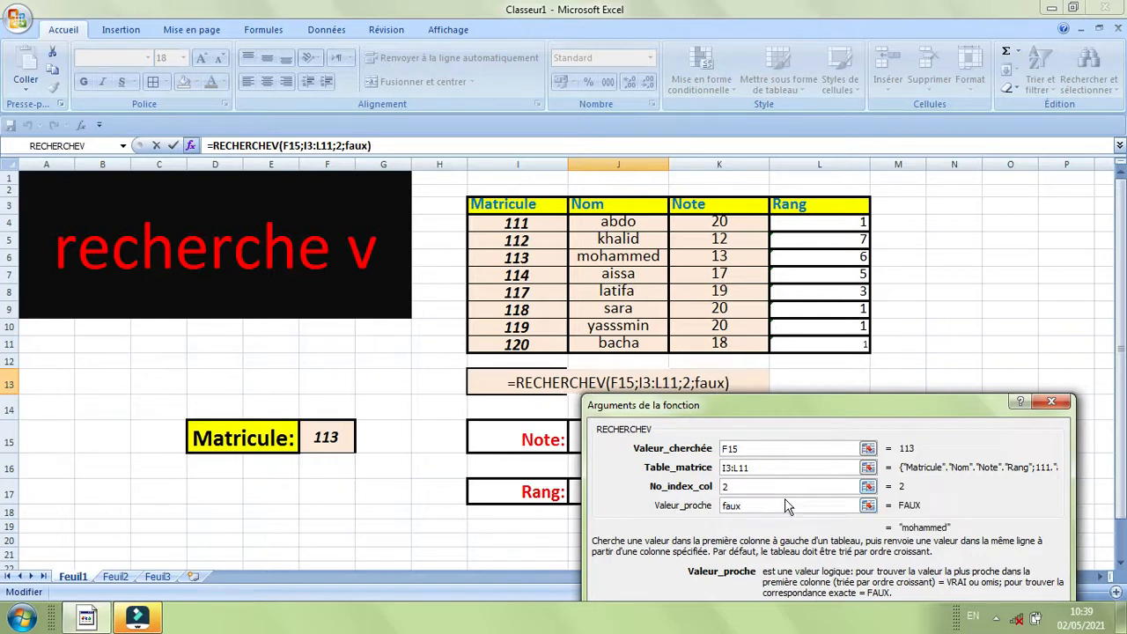
pyautogui.scroll(-1, 865, 473)
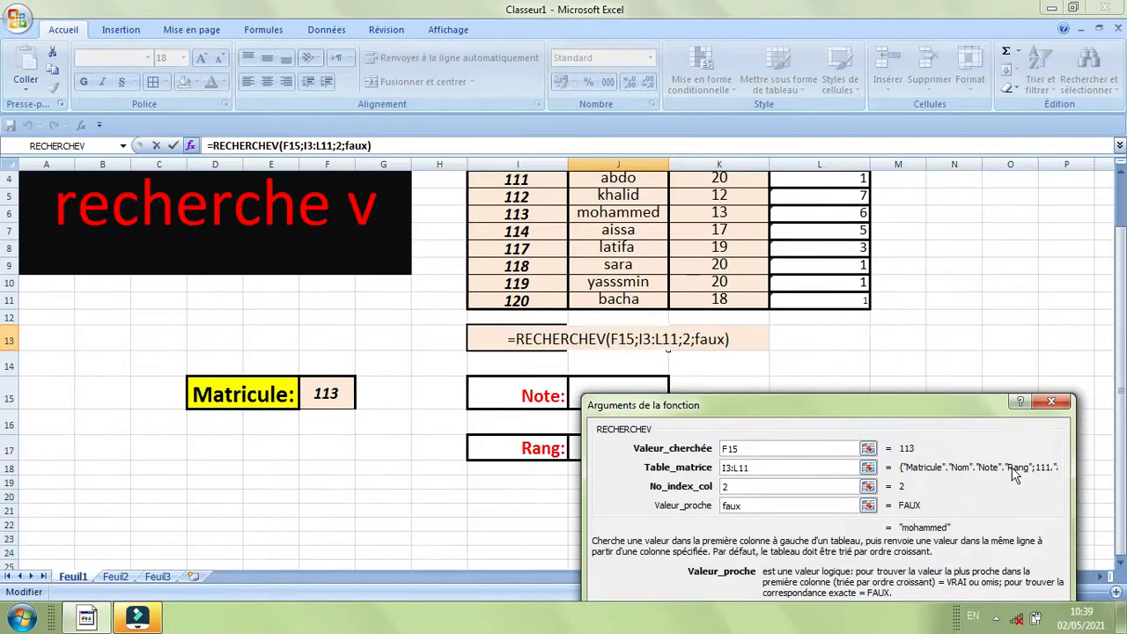
pyautogui.moveTo(968, 399); pyautogui.dragTo(977, 323)
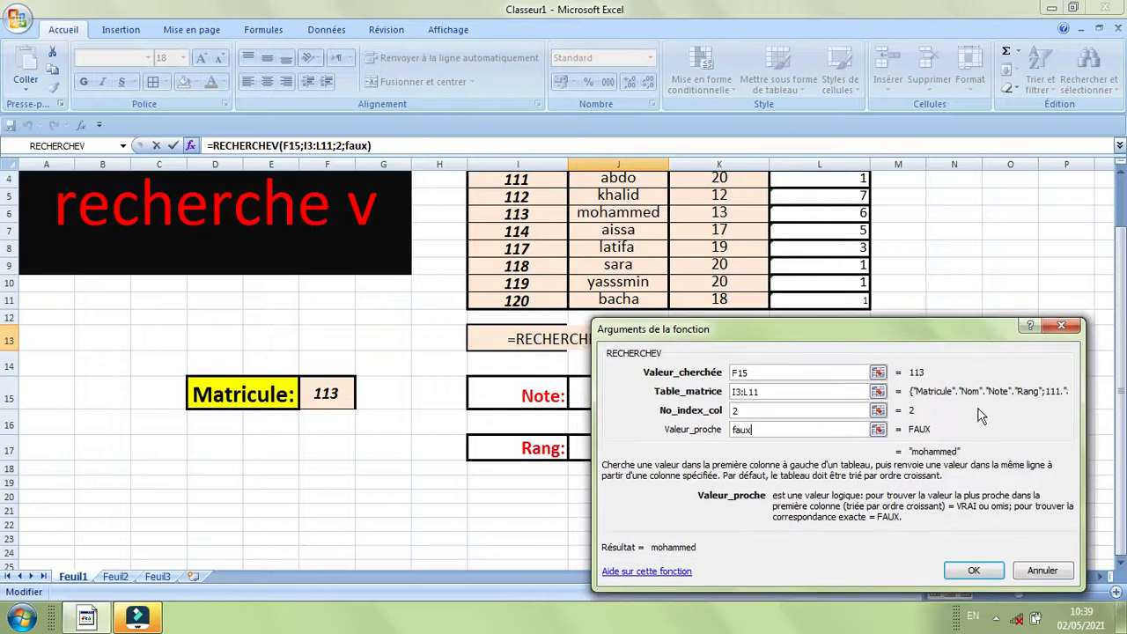
pyautogui.click(975, 572)
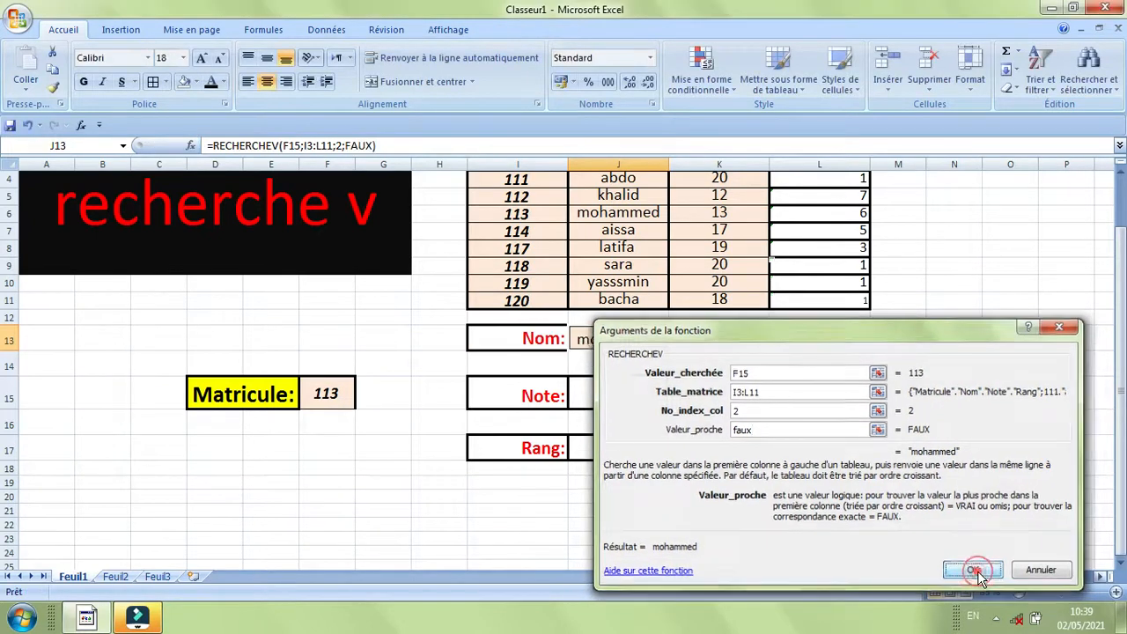
pyautogui.scroll(1, 743, 432)
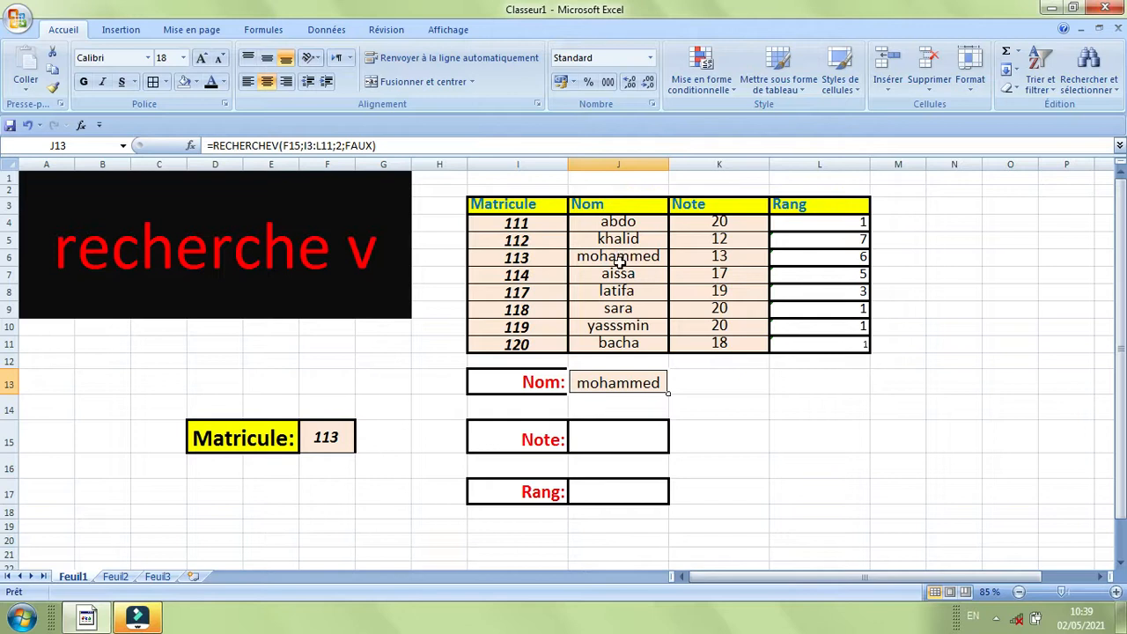
# Test the Nom lookup by choosing Matricule 120, 112 and 113 in turn from the drop-down list in F15.
pyautogui.click(333, 451)
pyautogui.click(362, 444)
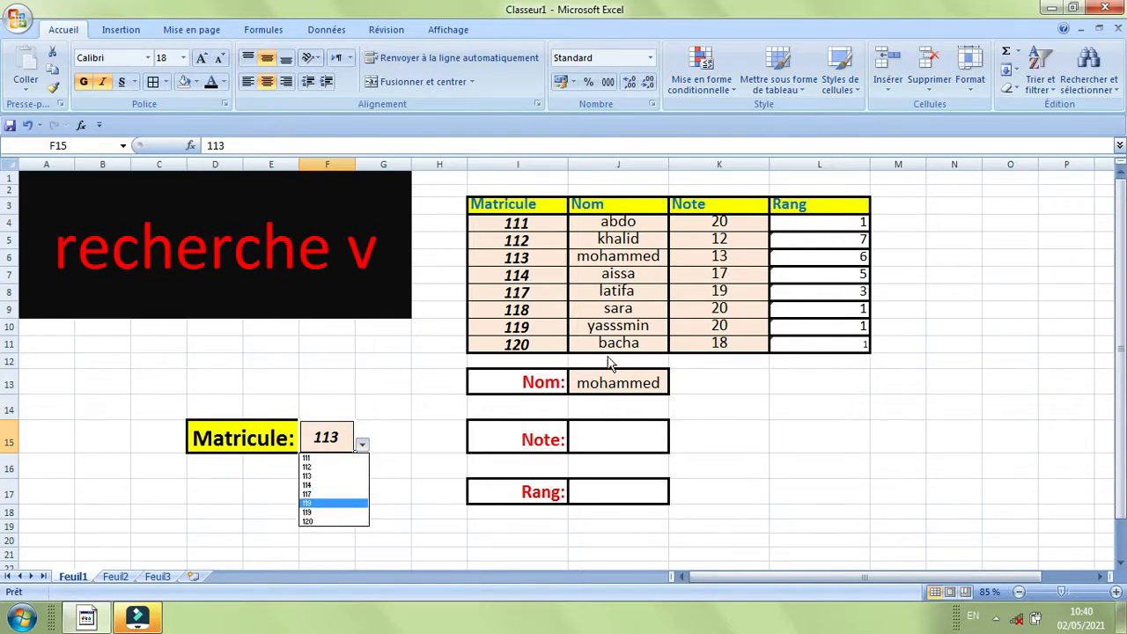
pyautogui.click(315, 521)
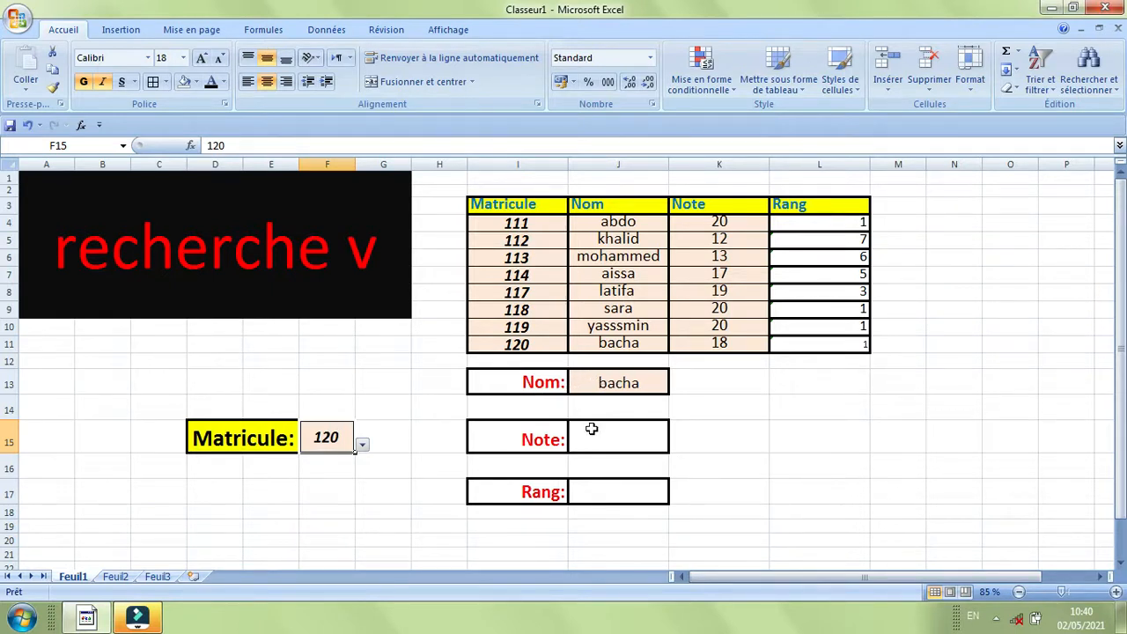
pyautogui.click(362, 447)
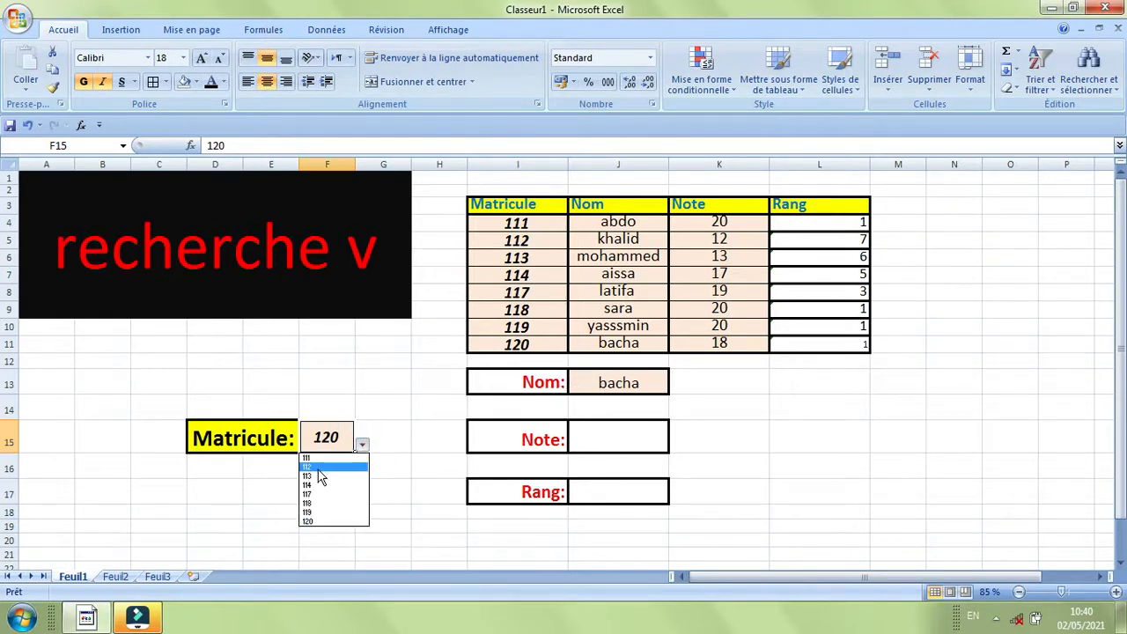
pyautogui.click(317, 466)
pyautogui.click(362, 446)
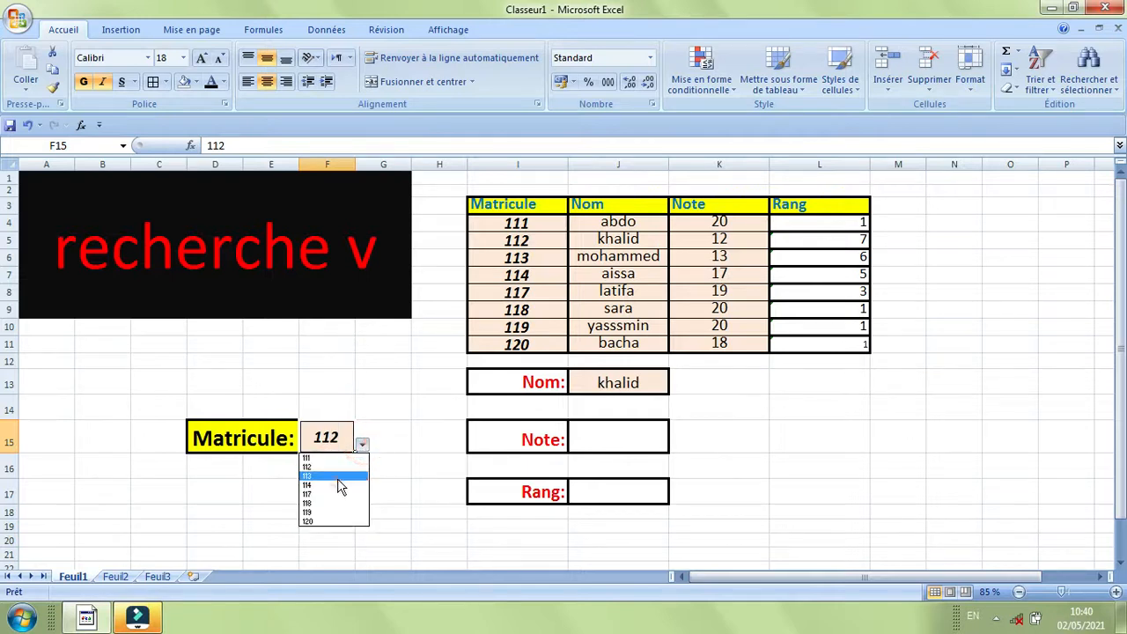
pyautogui.click(337, 478)
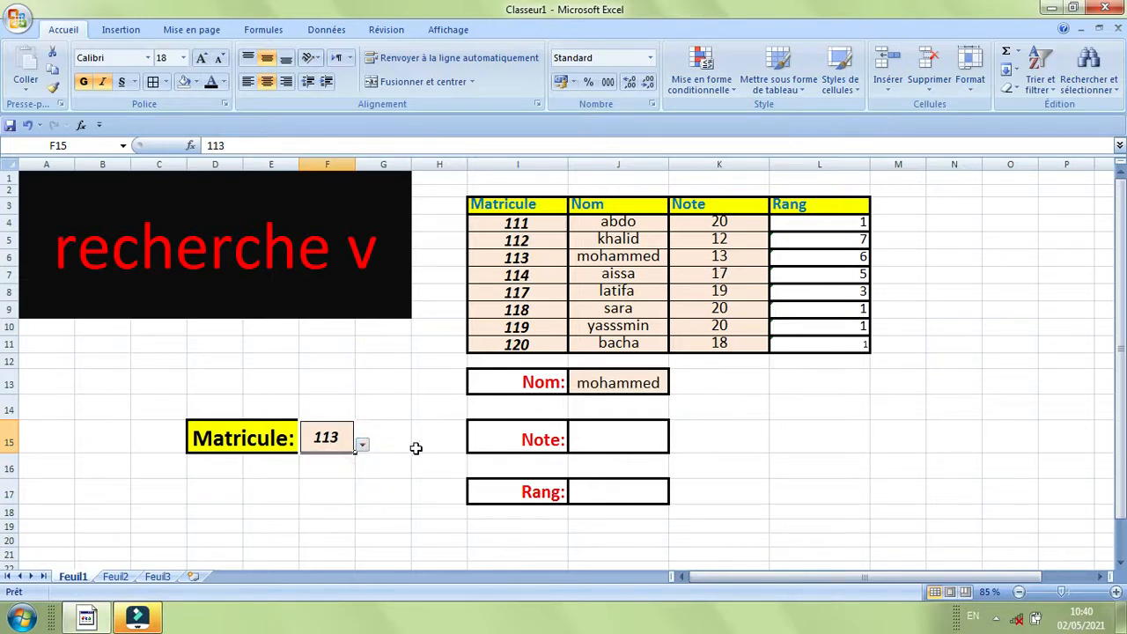
# Start a RECHERCHEV formula in the Note result cell J15 with F15 as lookup value and I3:L11 as table.
pyautogui.click(640, 442)
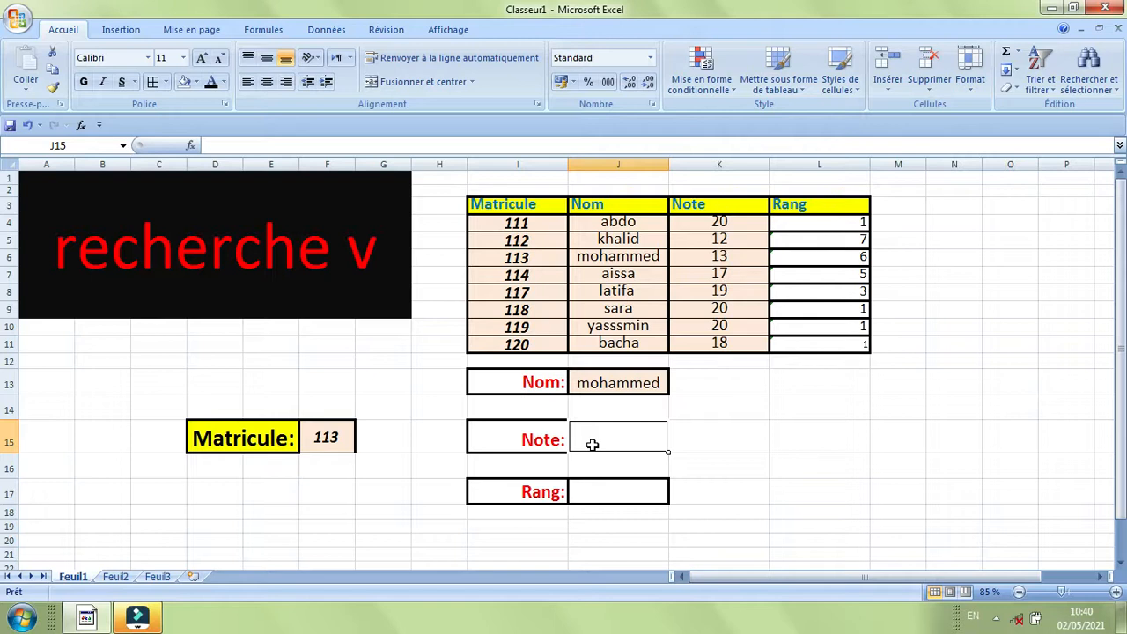
pyautogui.write('=')
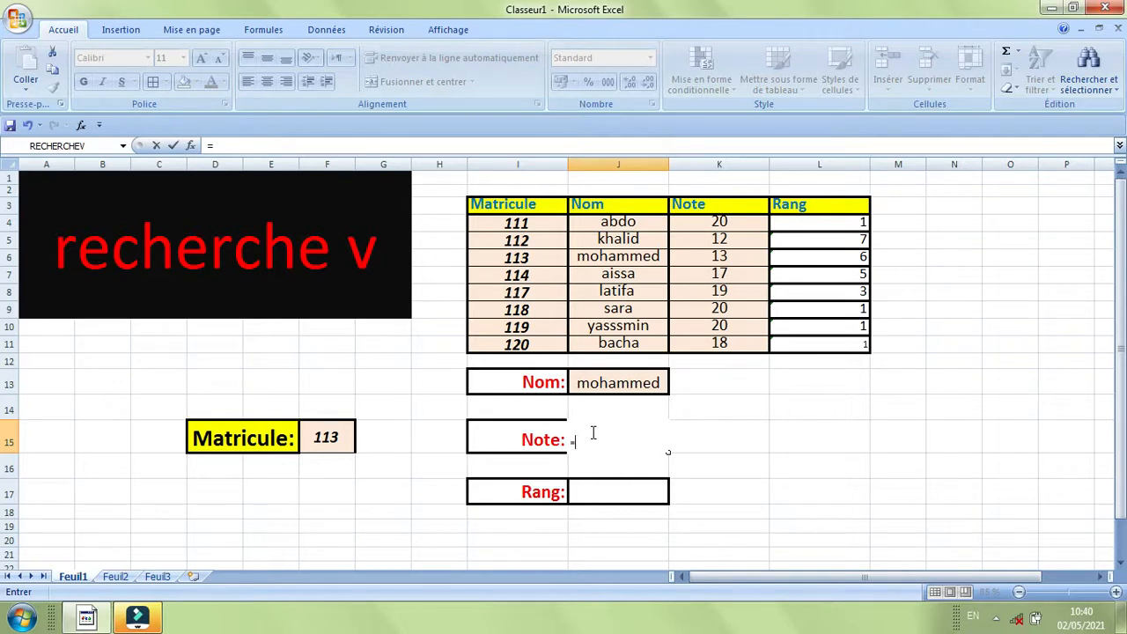
pyautogui.write('rech')
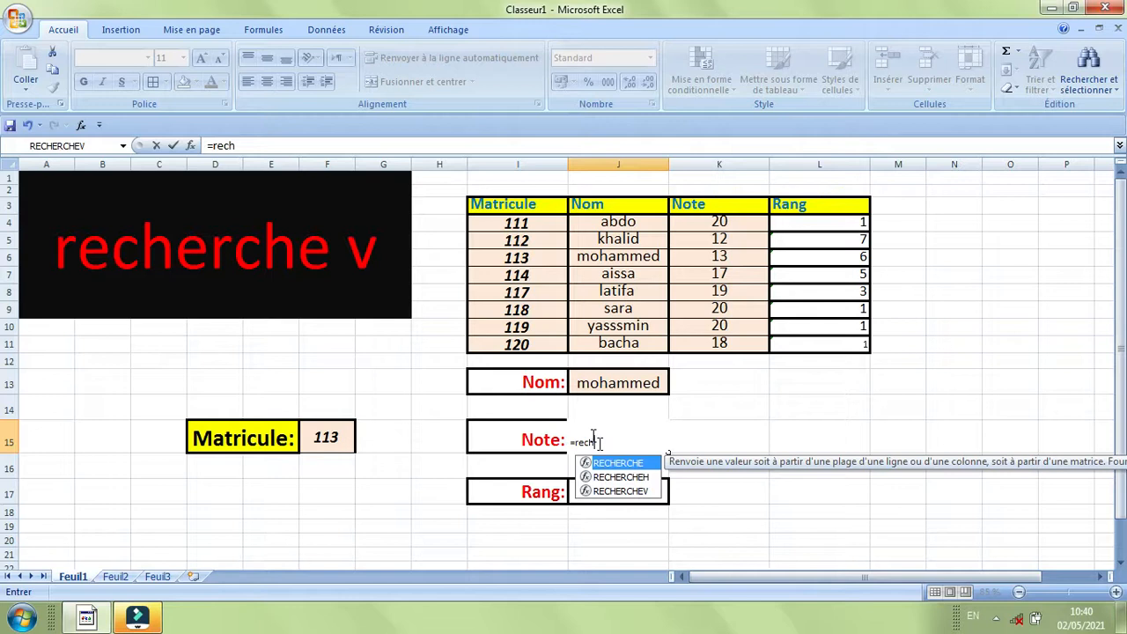
pyautogui.doubleClick(639, 492)
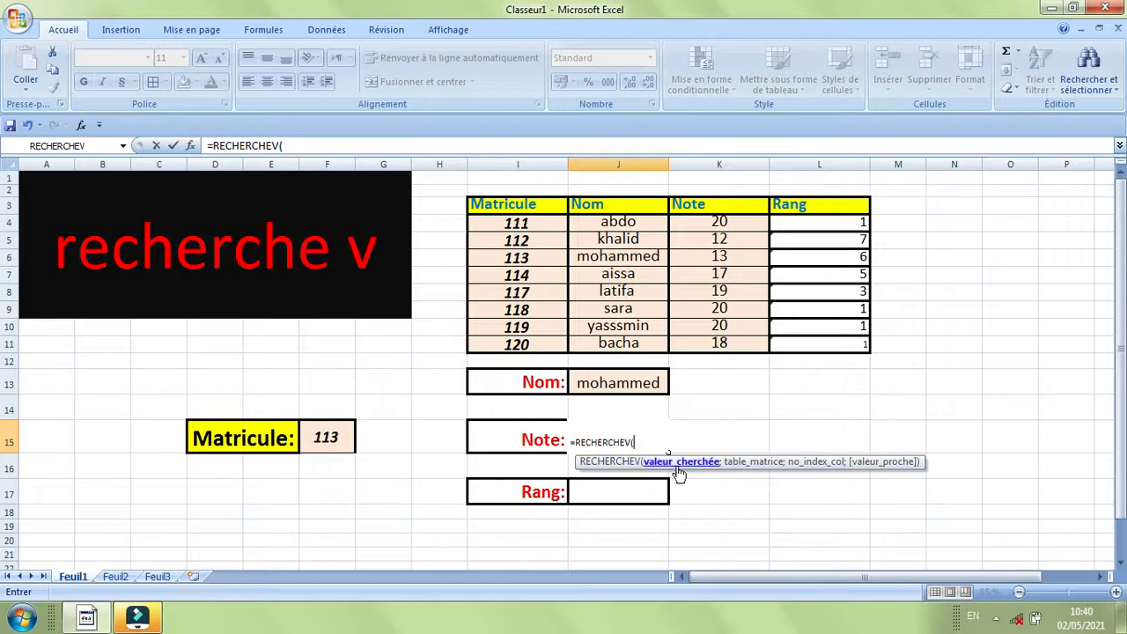
pyautogui.click(338, 440)
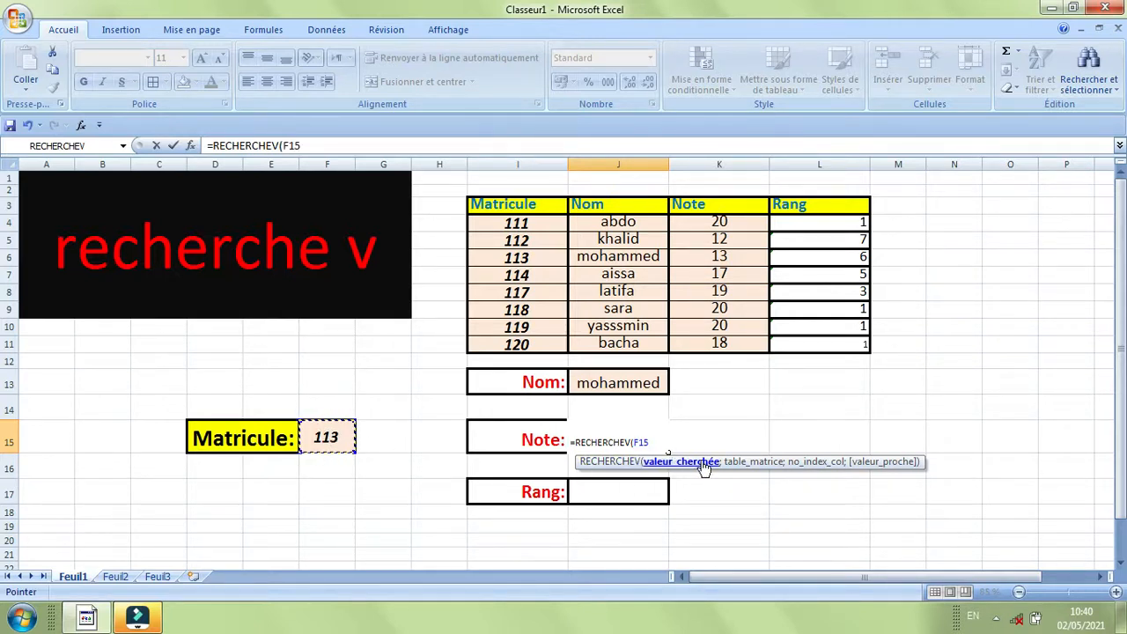
pyautogui.write(';')
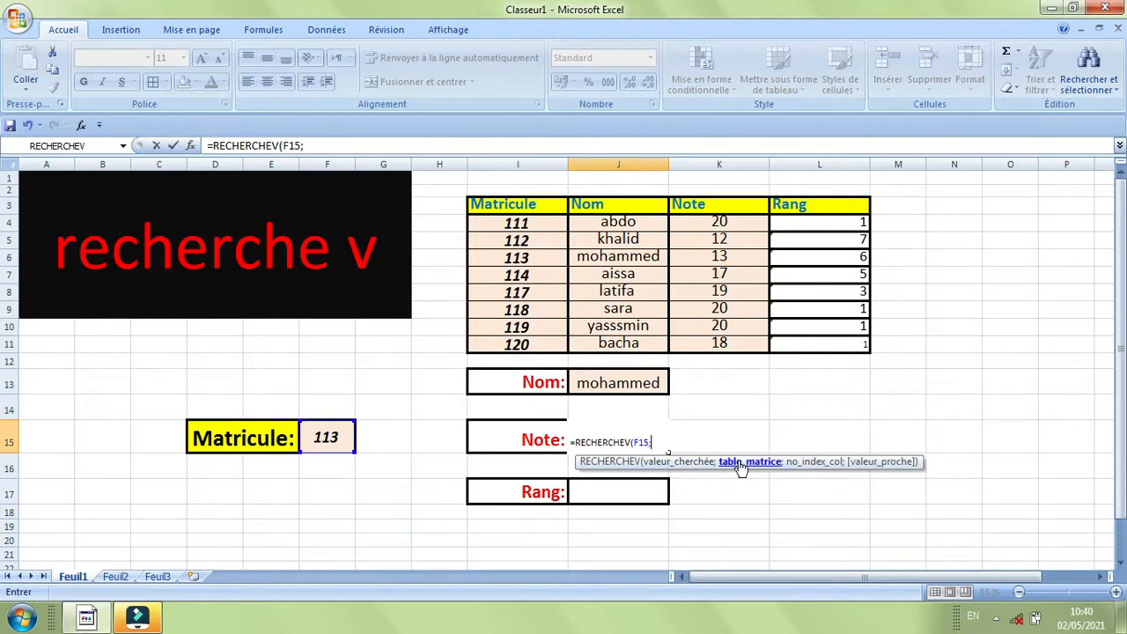
pyautogui.moveTo(533, 207); pyautogui.dragTo(800, 340)
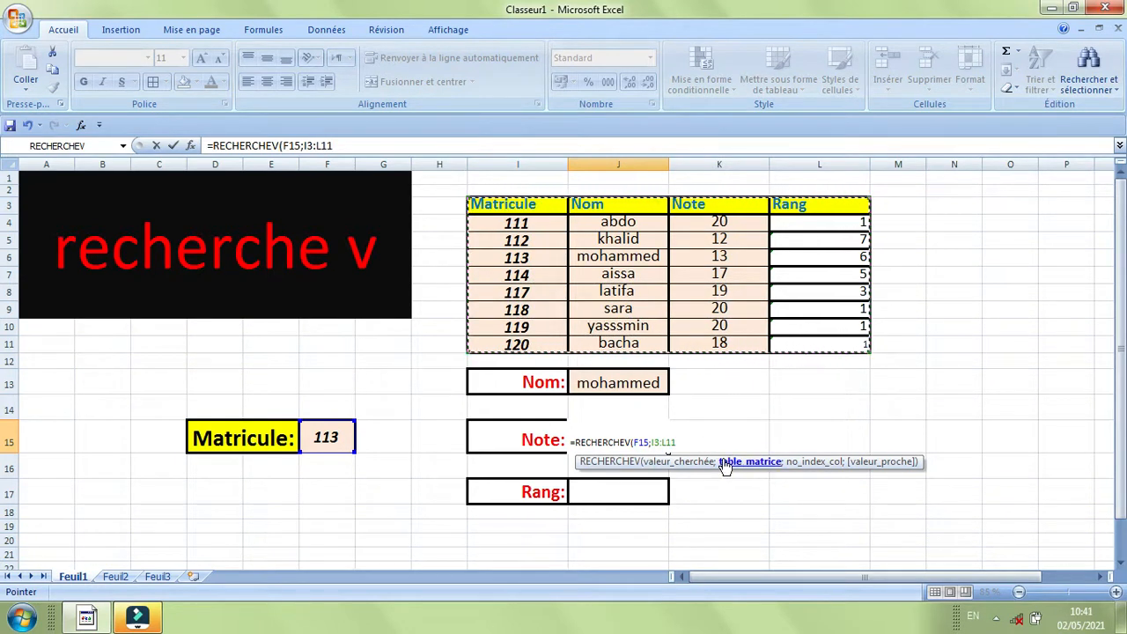
# Complete the Note formula with column index 3 and faux for an exact match, and enter it.
pyautogui.write(';3')
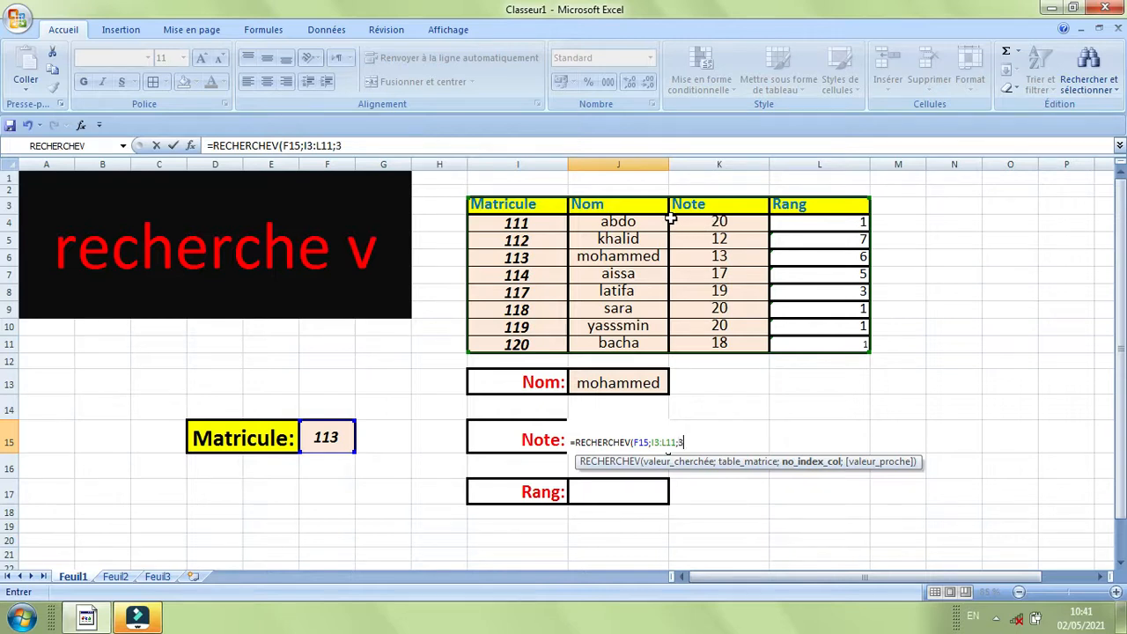
pyautogui.write(';')
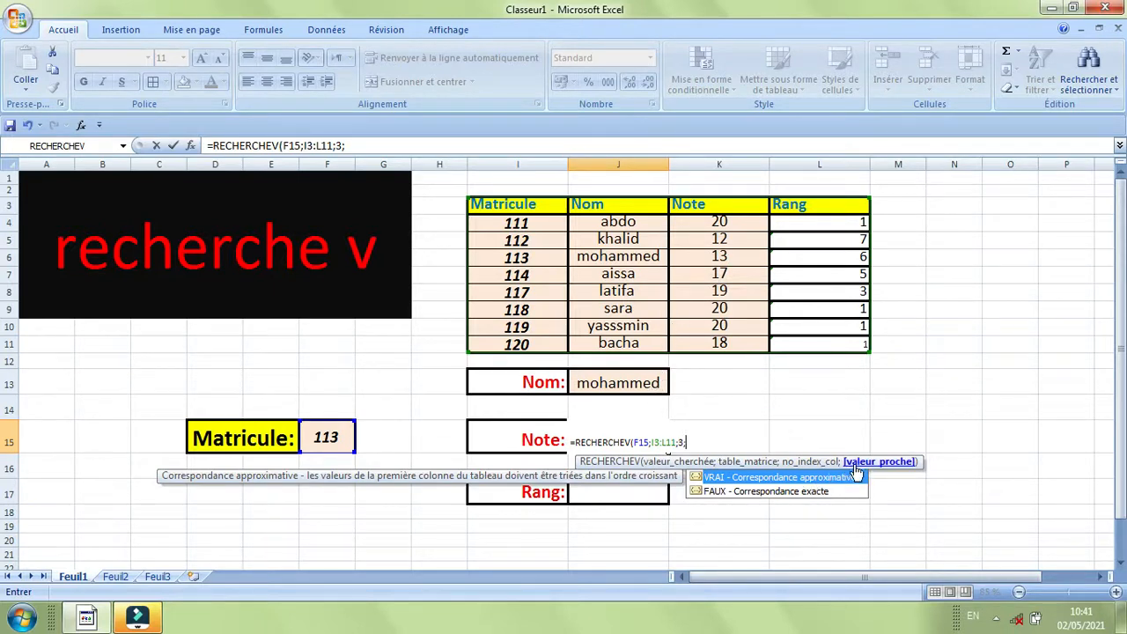
pyautogui.write('faux0')
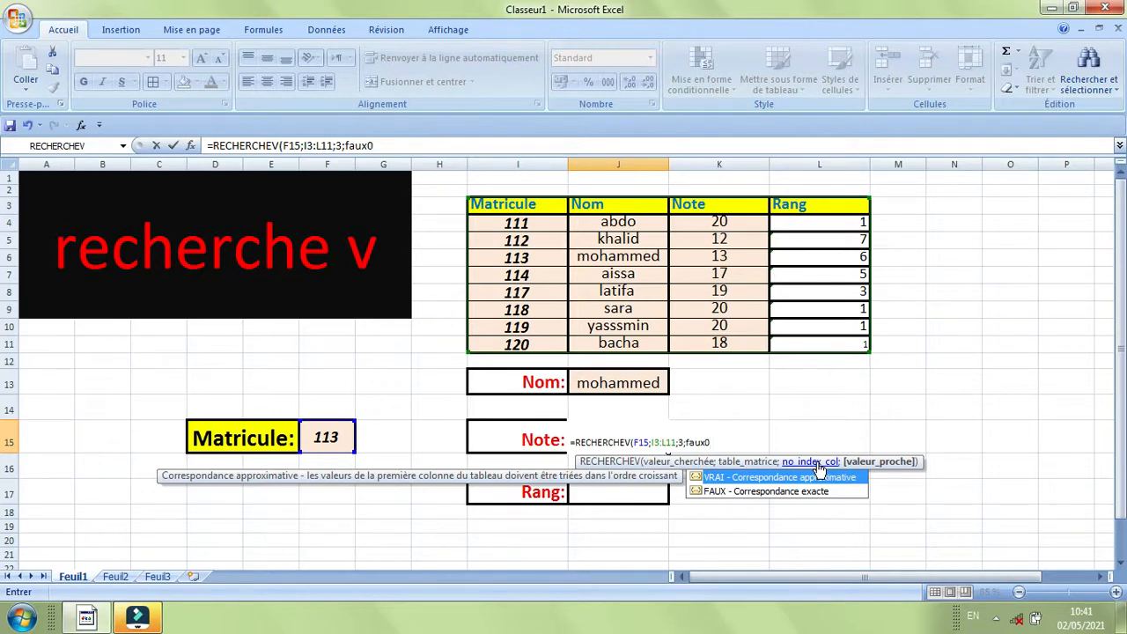
pyautogui.press('BackSpace')
pyautogui.write(')')
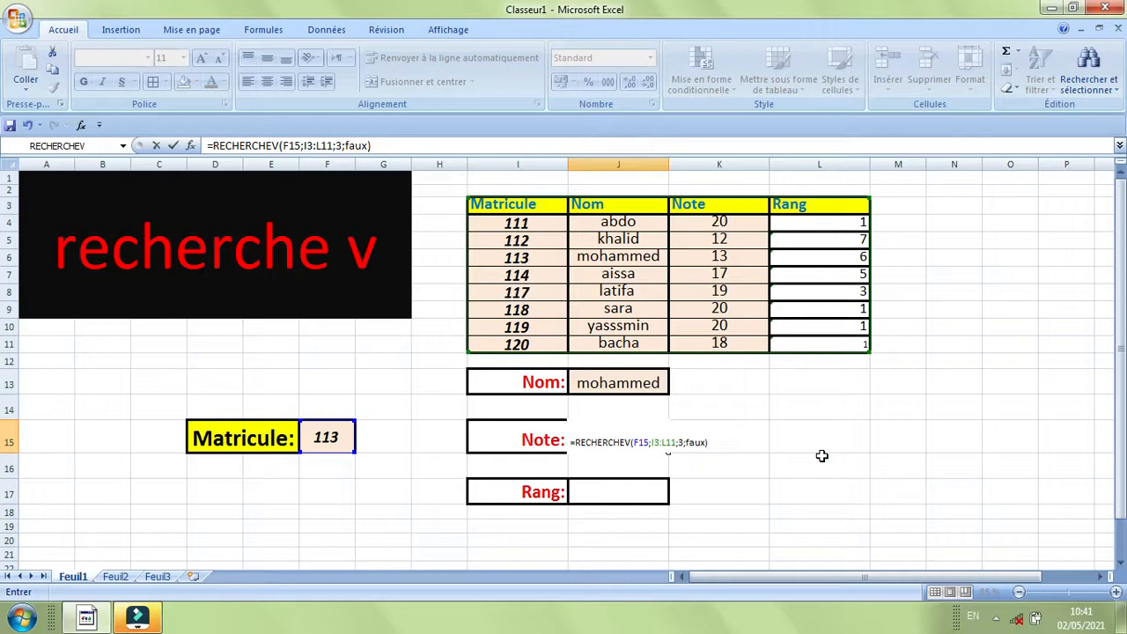
pyautogui.press('Return')
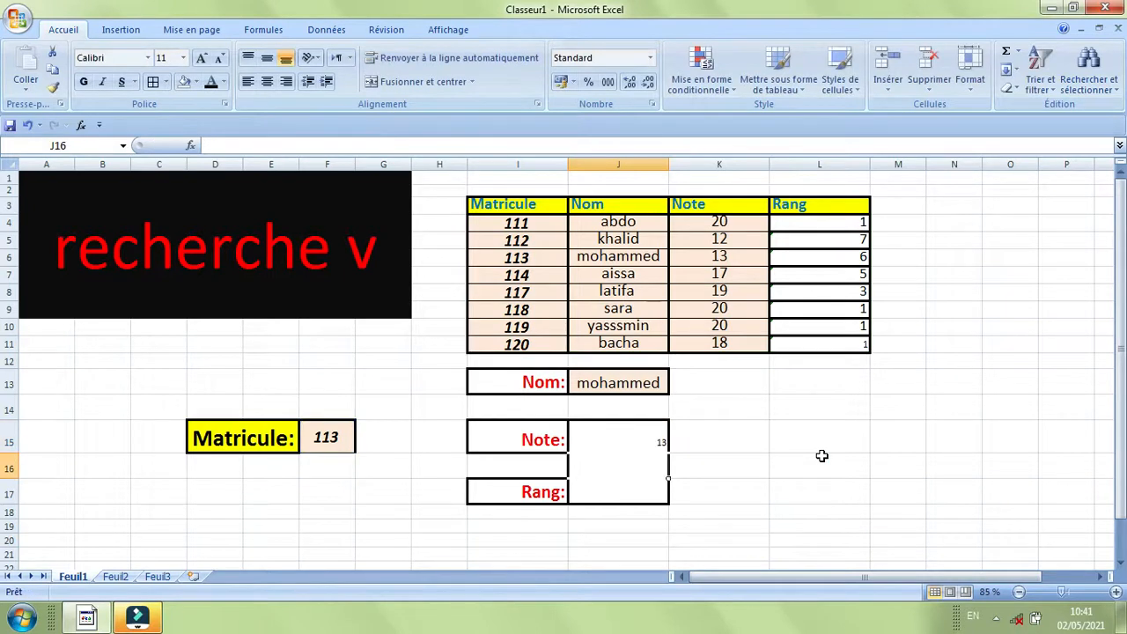
# Choose 120 from the Matricule drop-down list in F15 to test the Note lookup.
pyautogui.click(722, 432)
pyautogui.click(911, 431)
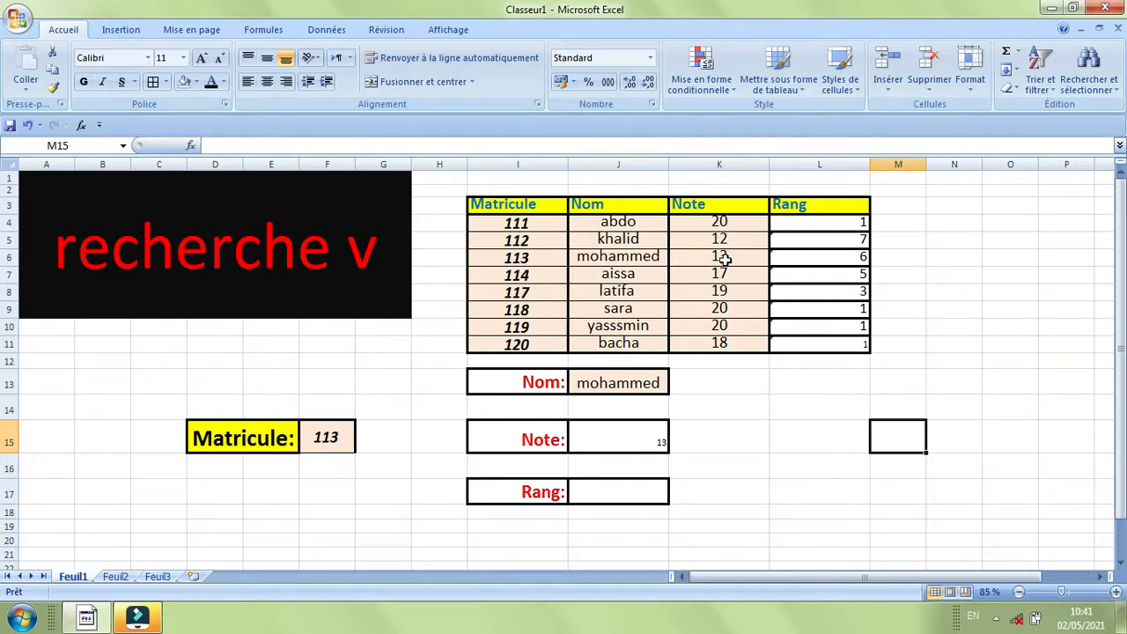
pyautogui.click(319, 438)
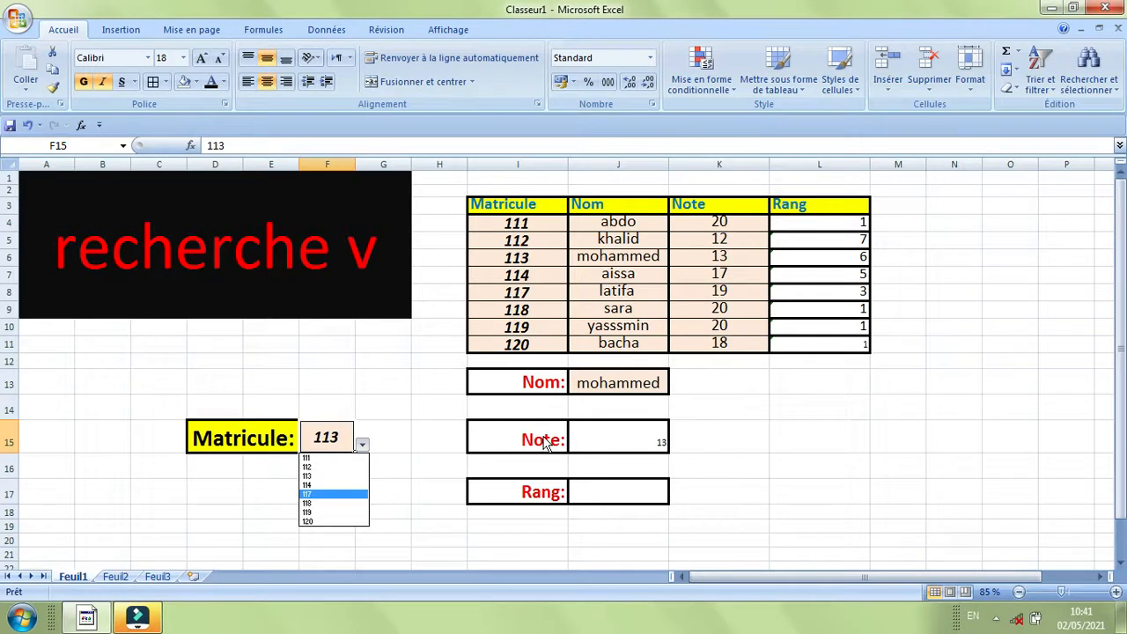
pyautogui.click(318, 522)
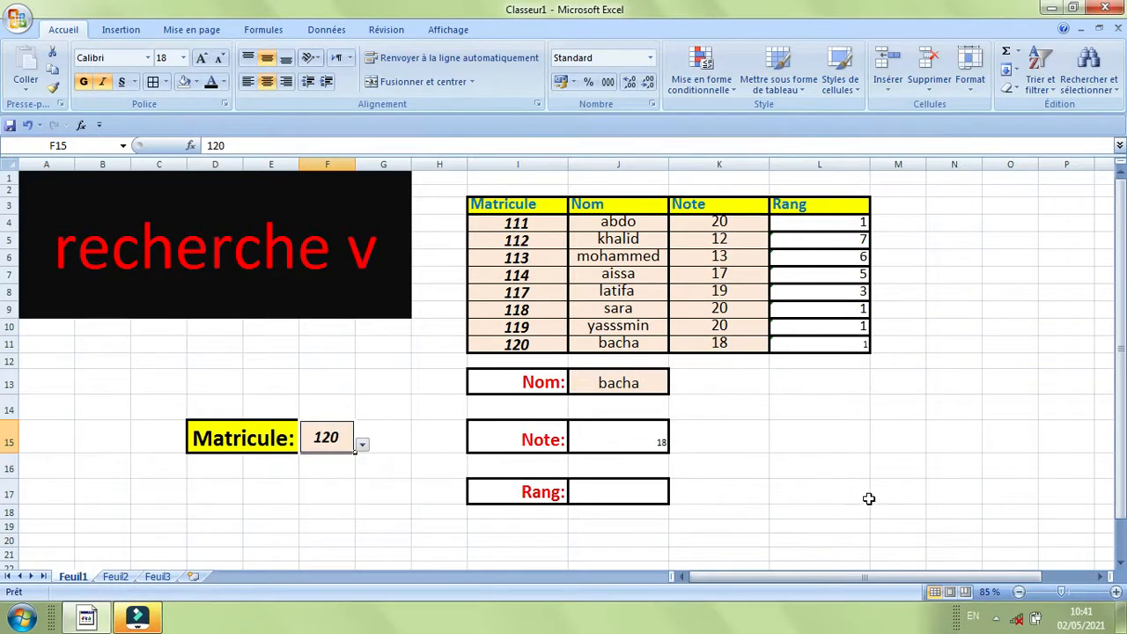
# Copy the formatting of Note cell K8 in the student table onto the Note result cell J15.
pyautogui.click(715, 294)
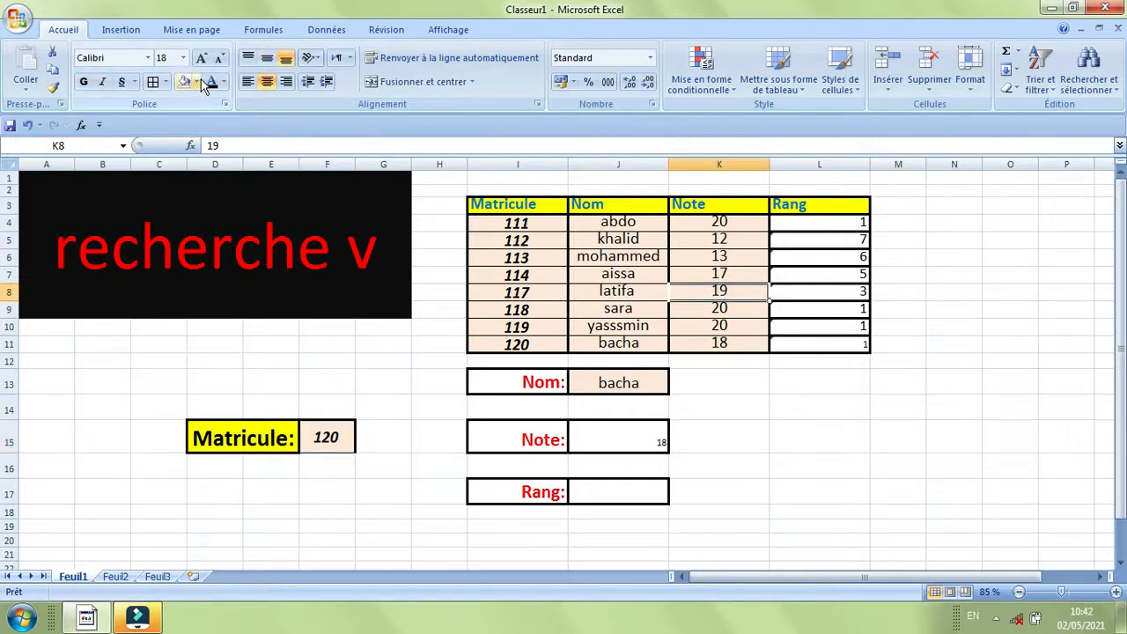
pyautogui.click(52, 87)
pyautogui.click(648, 442)
pyautogui.click(938, 435)
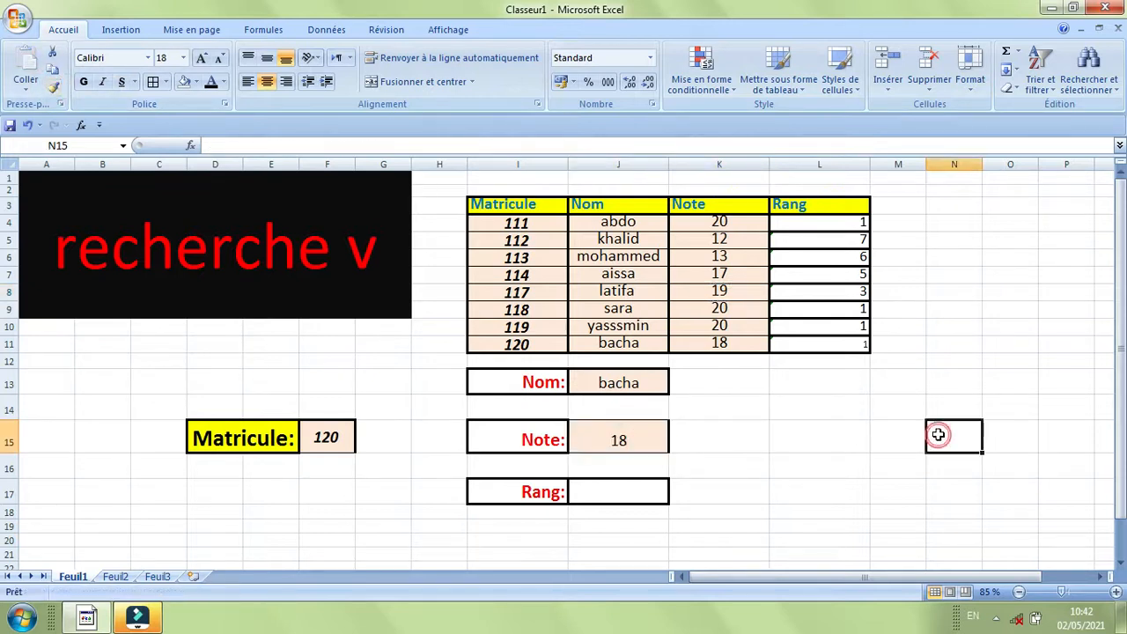
# Test the Nom and Note lookups by choosing 118, 113 and finally 111 from the Matricule drop-down list in F15.
pyautogui.click(339, 438)
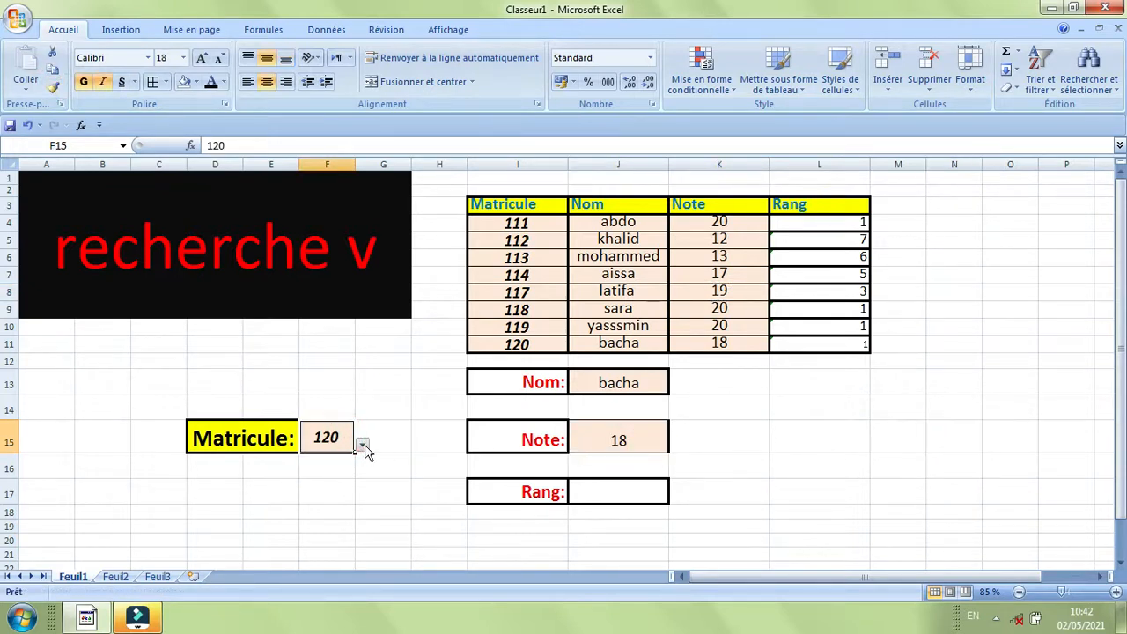
pyautogui.click(362, 445)
pyautogui.click(335, 502)
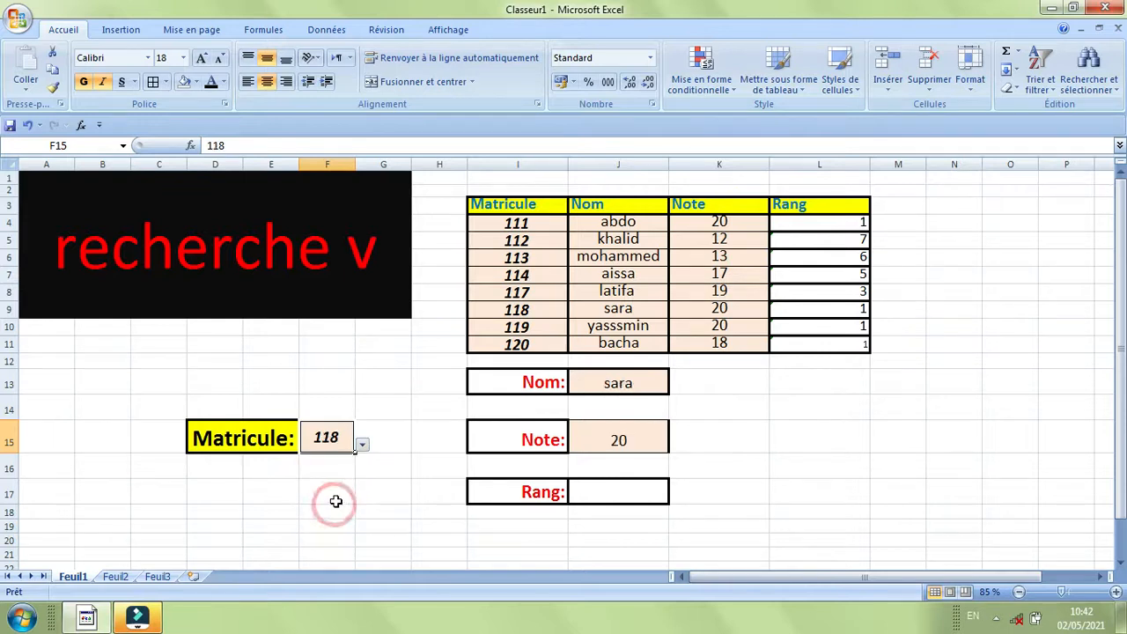
pyautogui.click(362, 444)
pyautogui.click(333, 476)
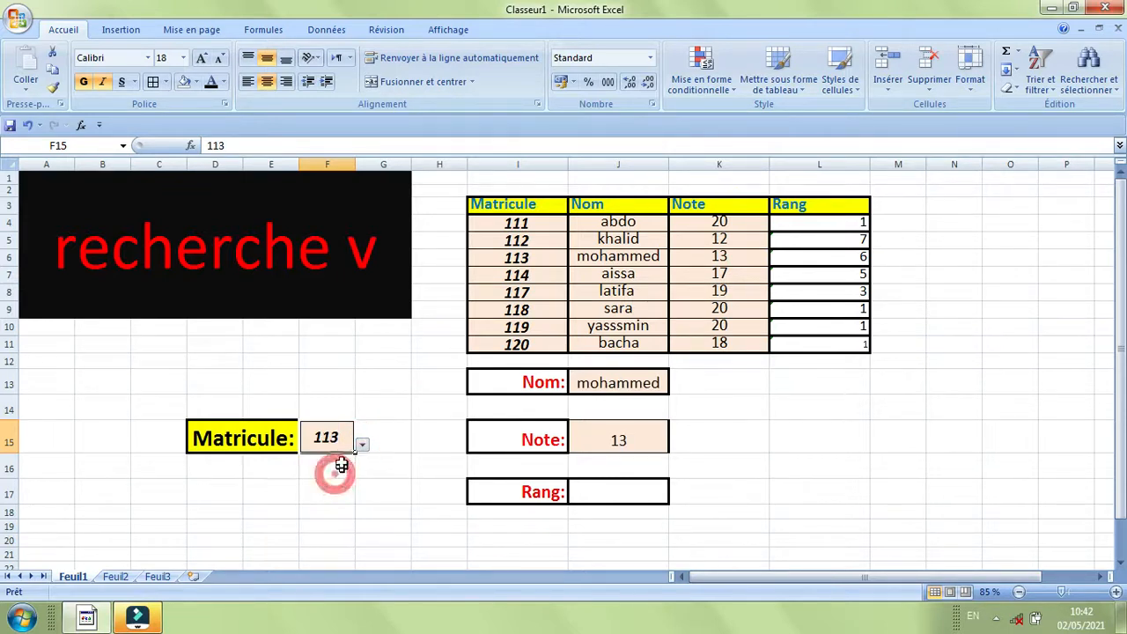
pyautogui.click(362, 444)
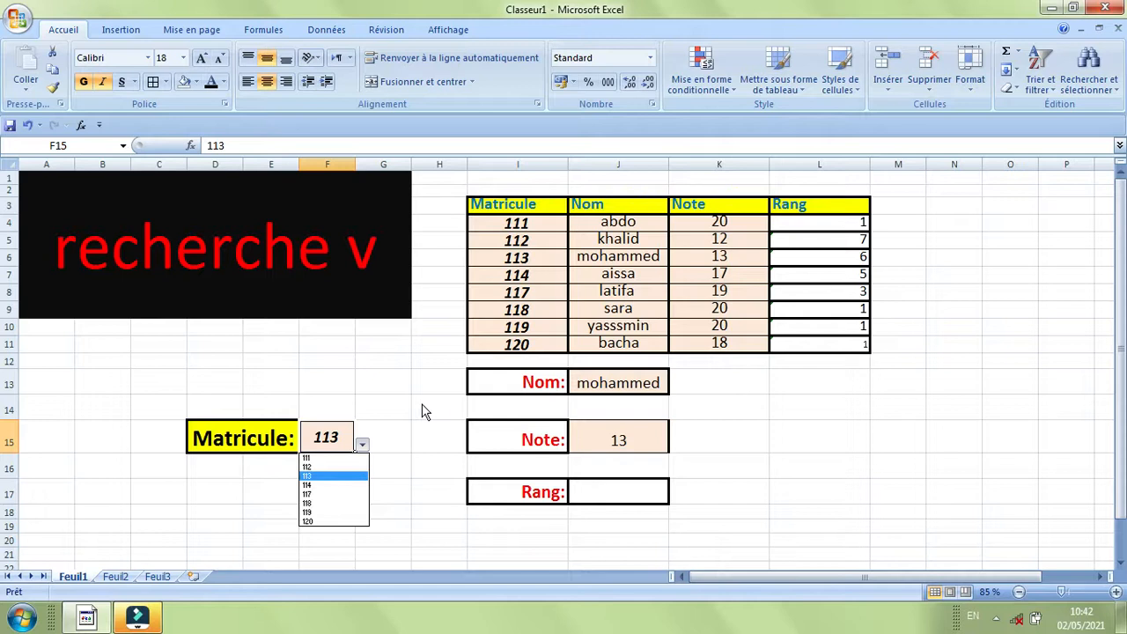
pyautogui.click(434, 385)
pyautogui.click(366, 443)
pyautogui.click(328, 456)
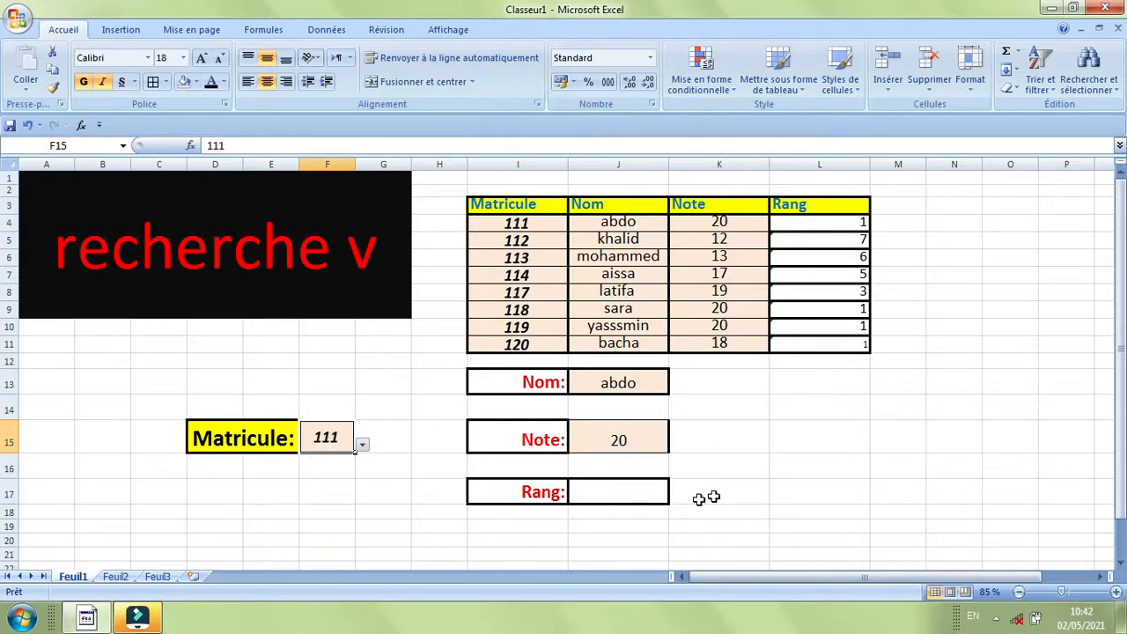
# Copy the formatting of the Note cells K4 and K9 onto the Rang cells L4:L11 of the student table.
pyautogui.click(735, 222)
pyautogui.click(53, 85)
pyautogui.moveTo(819, 222)
pyautogui.mouseDown()
pyautogui.moveTo(840, 272)
pyautogui.moveTo(821, 328)
pyautogui.mouseUp()
pyautogui.click(954, 258)
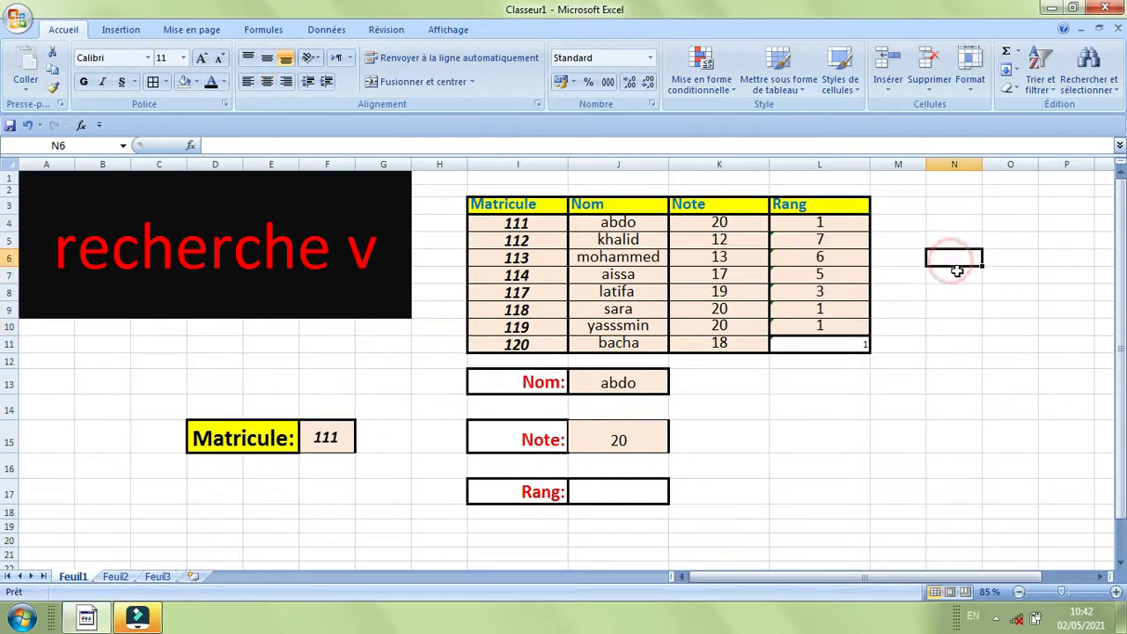
pyautogui.click(731, 310)
pyautogui.click(53, 85)
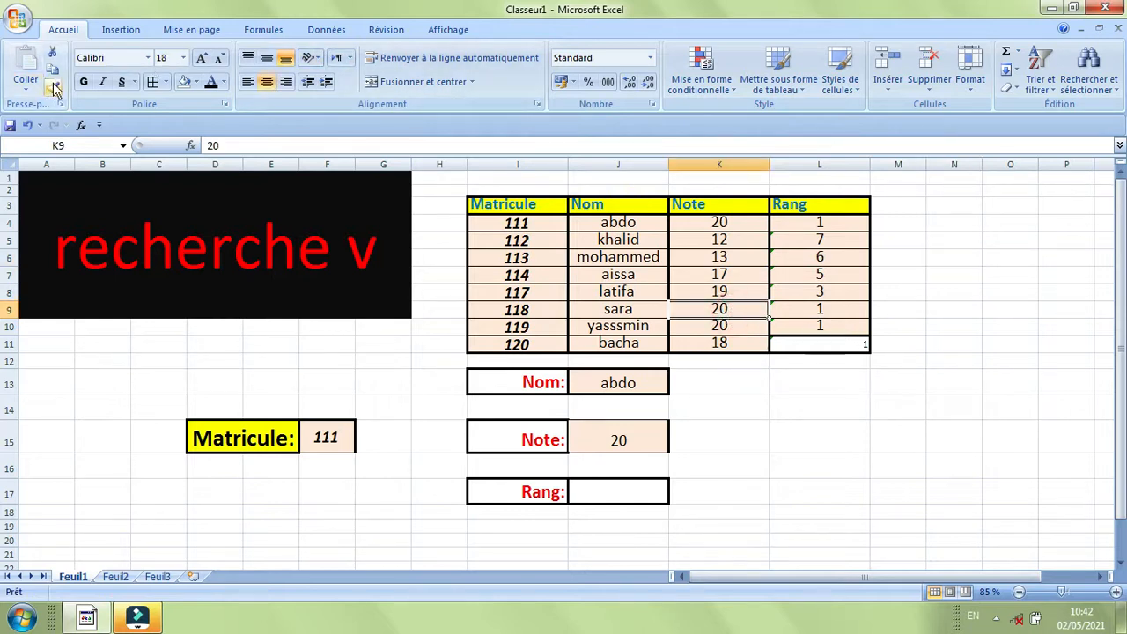
pyautogui.click(809, 343)
pyautogui.click(1083, 242)
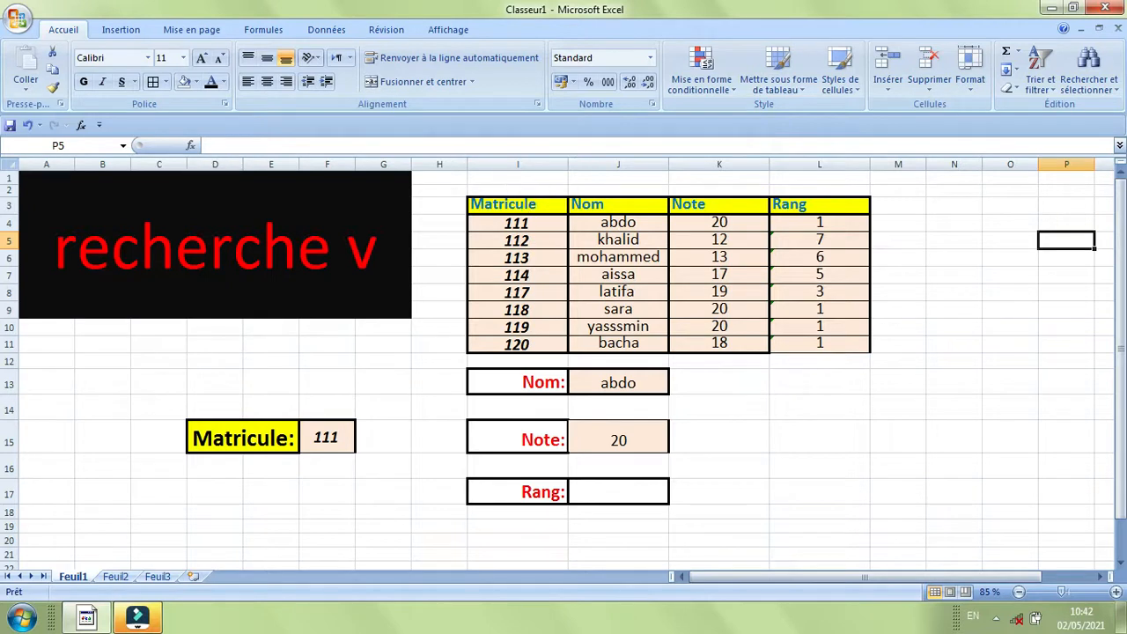
# Try to define a name for the student table range I3:L11.
pyautogui.moveTo(489, 205); pyautogui.dragTo(820, 342)
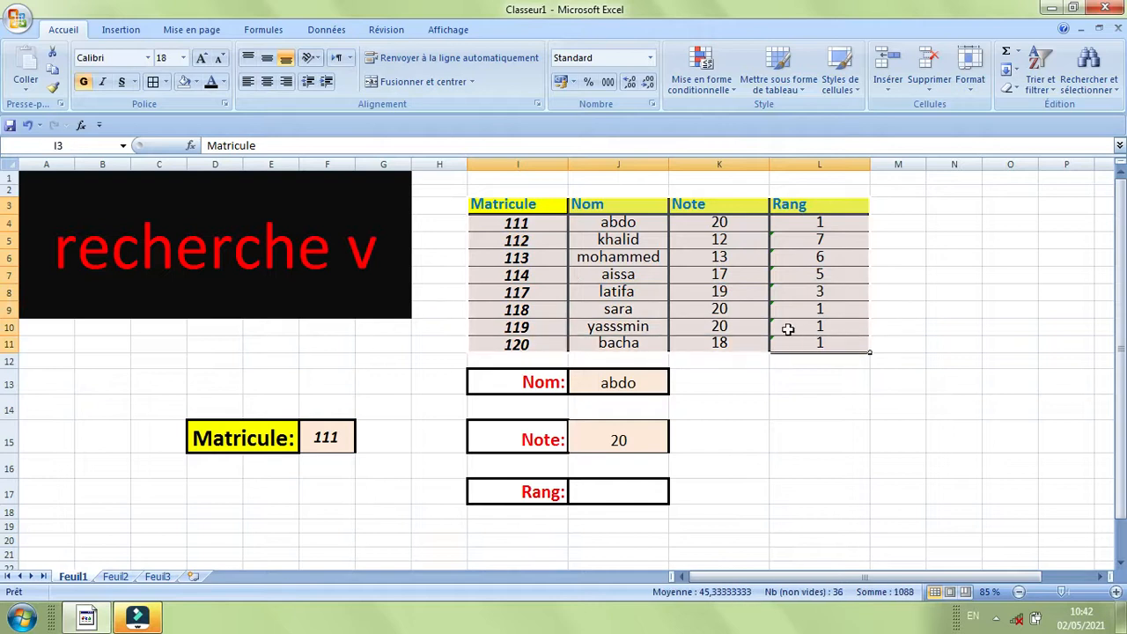
pyautogui.click(67, 148)
pyautogui.press('Return')
# Start a RECHERCHEV formula in the Rang result cell J17 with F15 as lookup value.
pyautogui.click(622, 490)
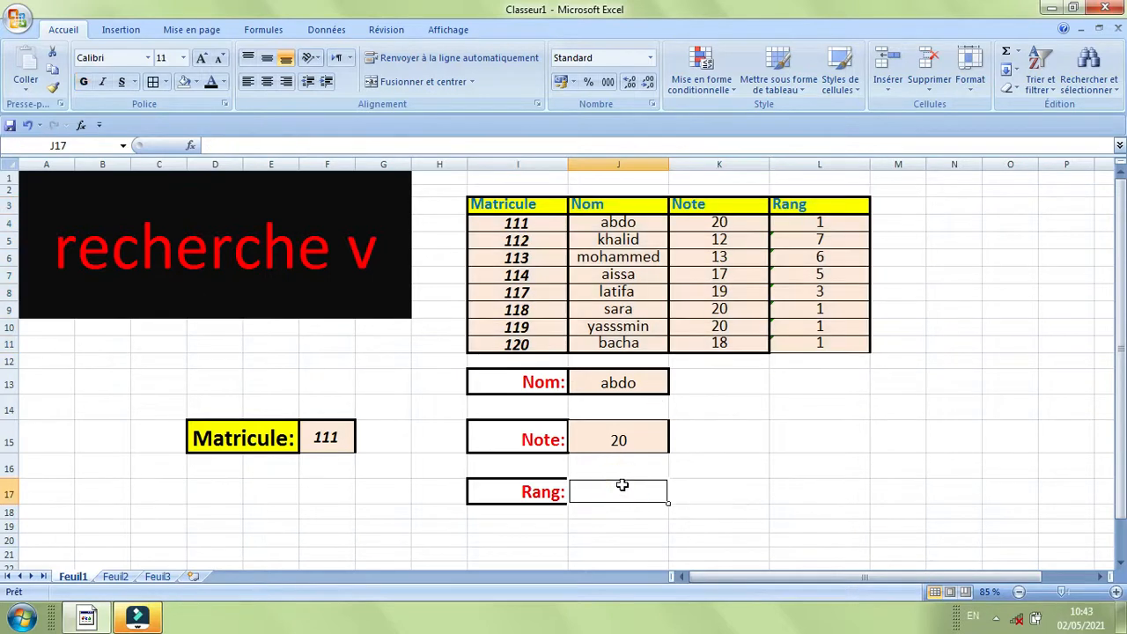
pyautogui.write('=')
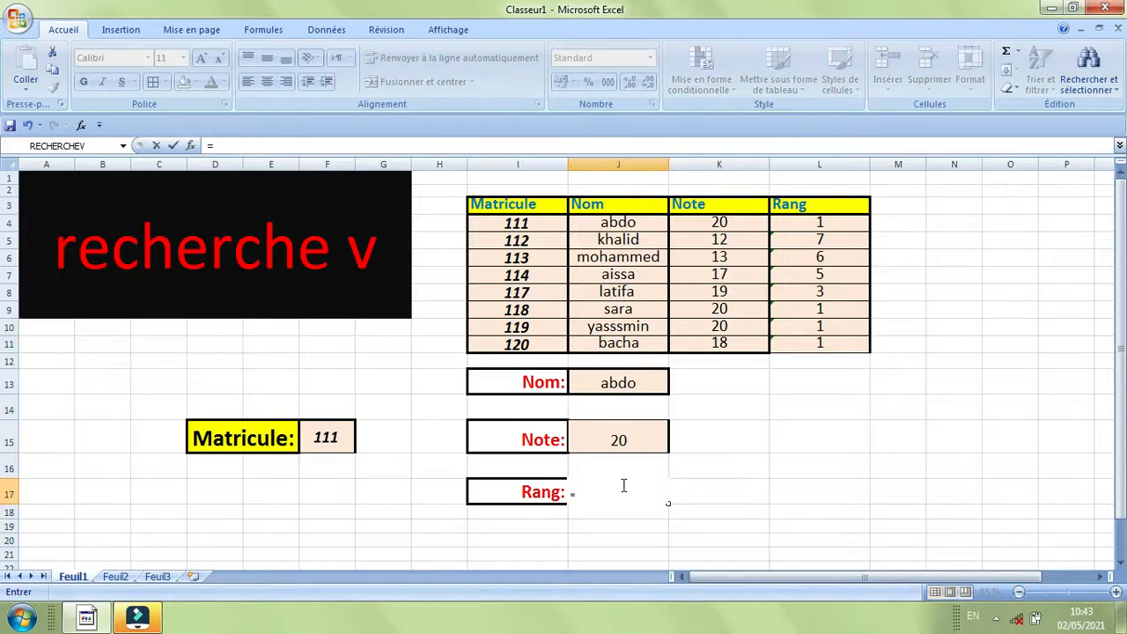
pyautogui.write('rech')
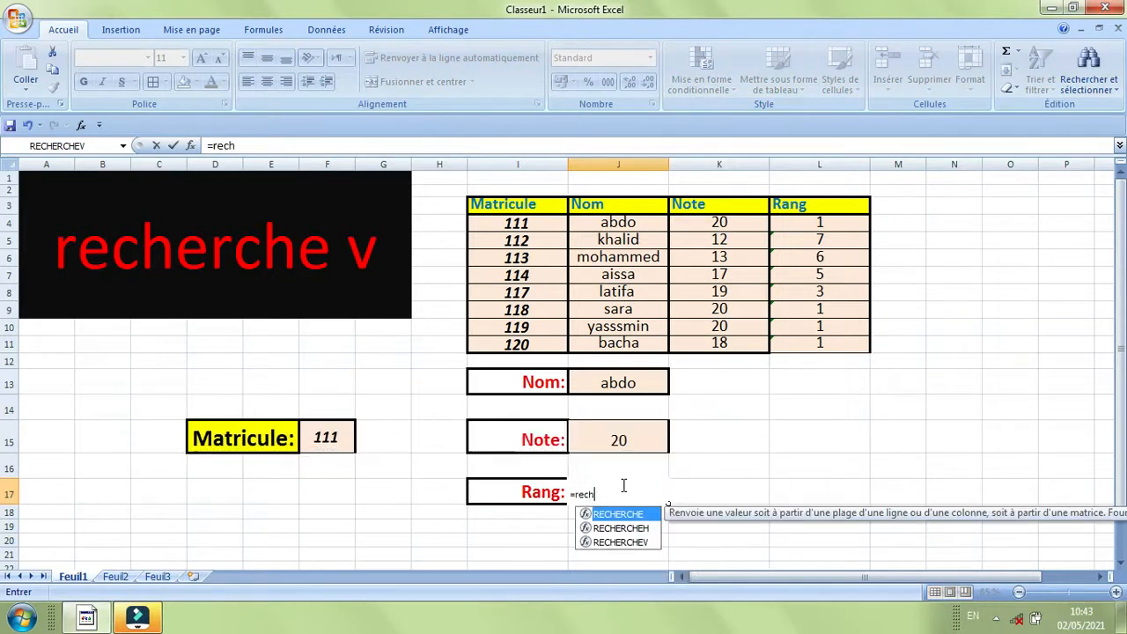
pyautogui.click(635, 543)
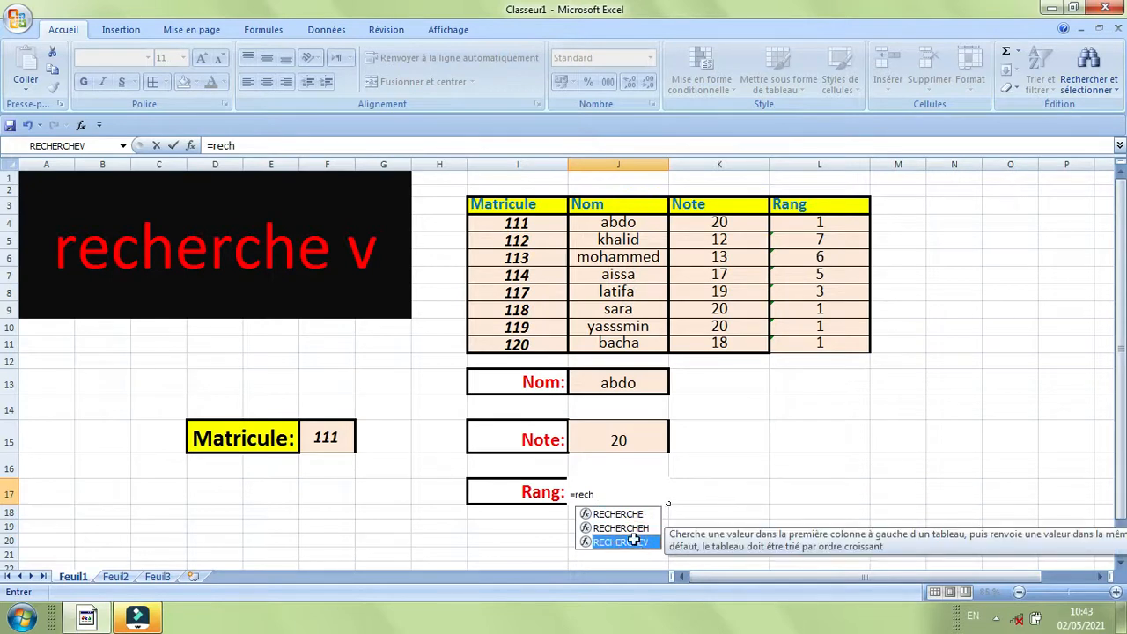
pyautogui.doubleClick(634, 541)
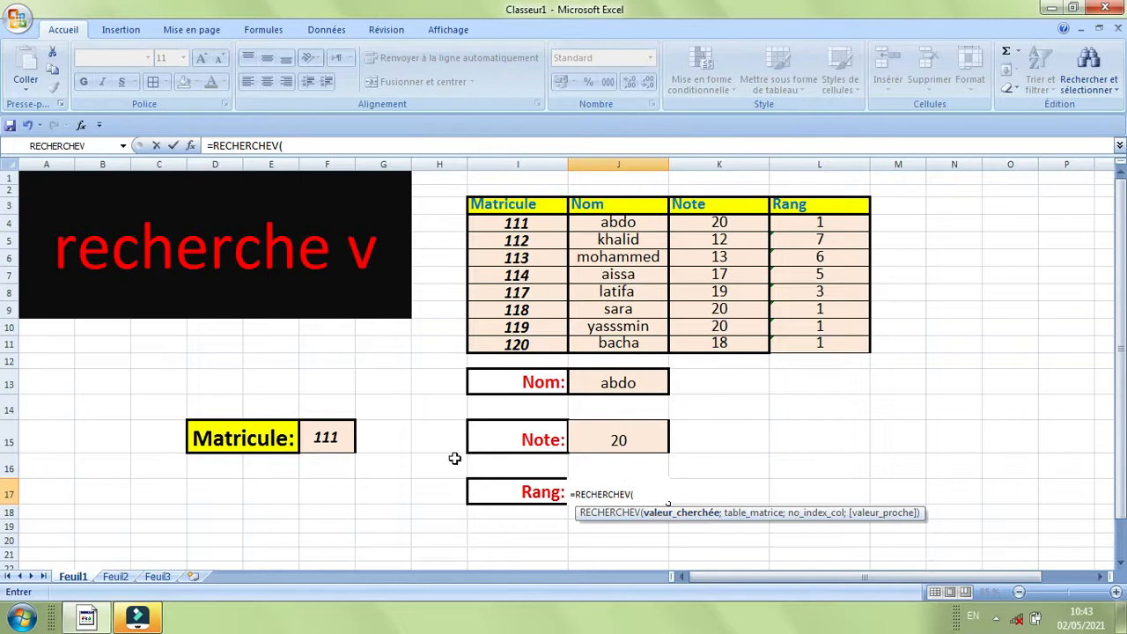
pyautogui.click(327, 437)
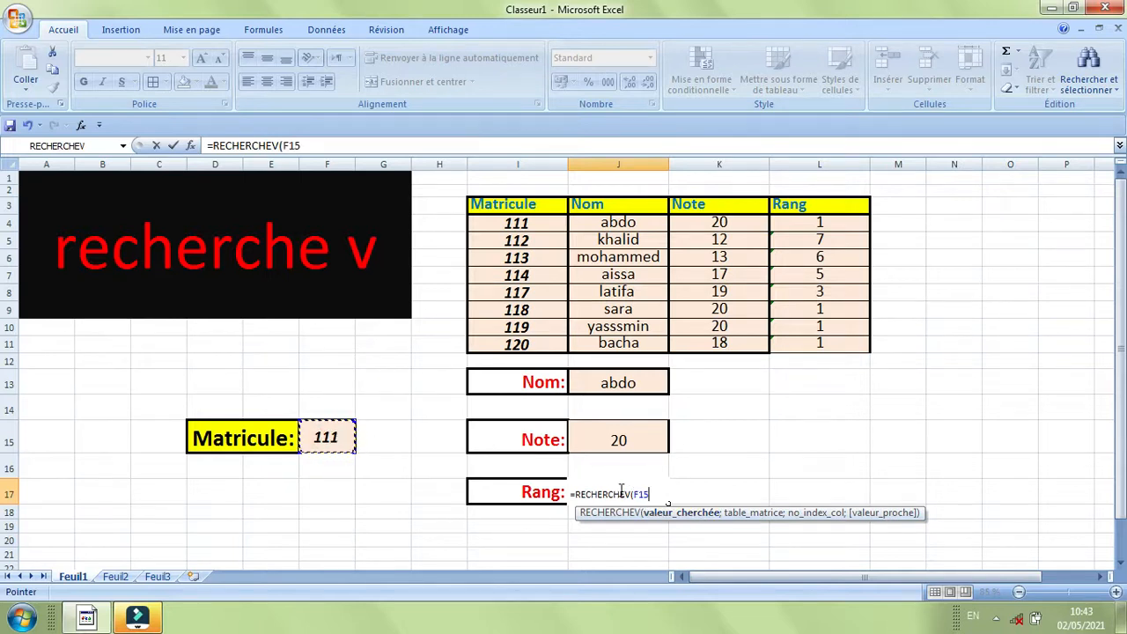
pyautogui.write(';')
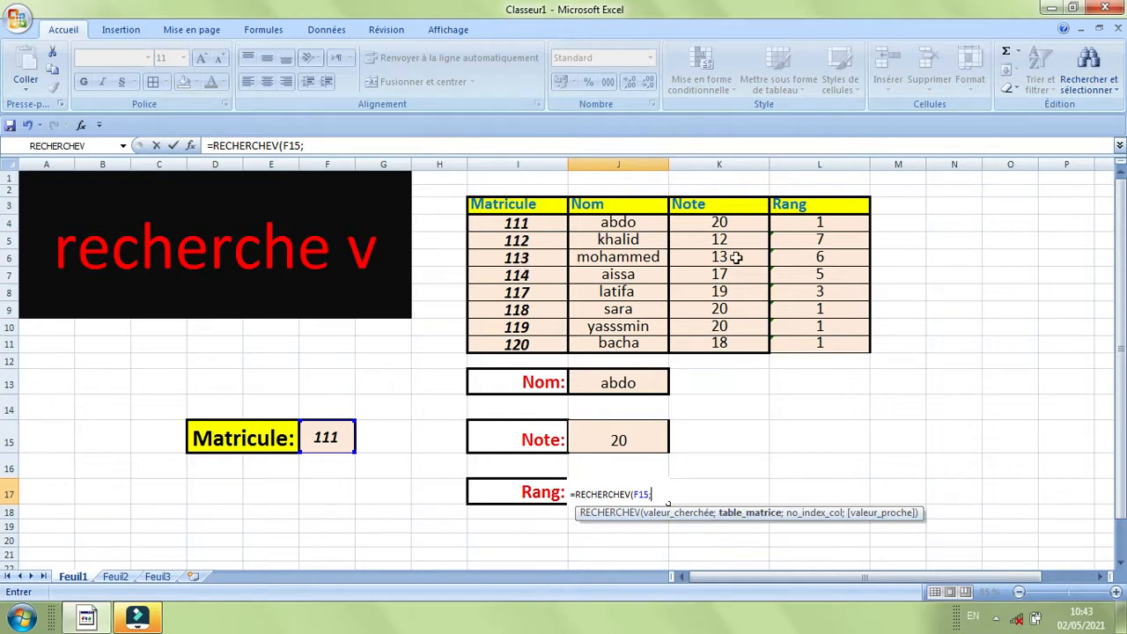
# Complete the Rang formula with tableau as table, column index 4 and faux for an exact match, and enter it.
pyautogui.write('t')
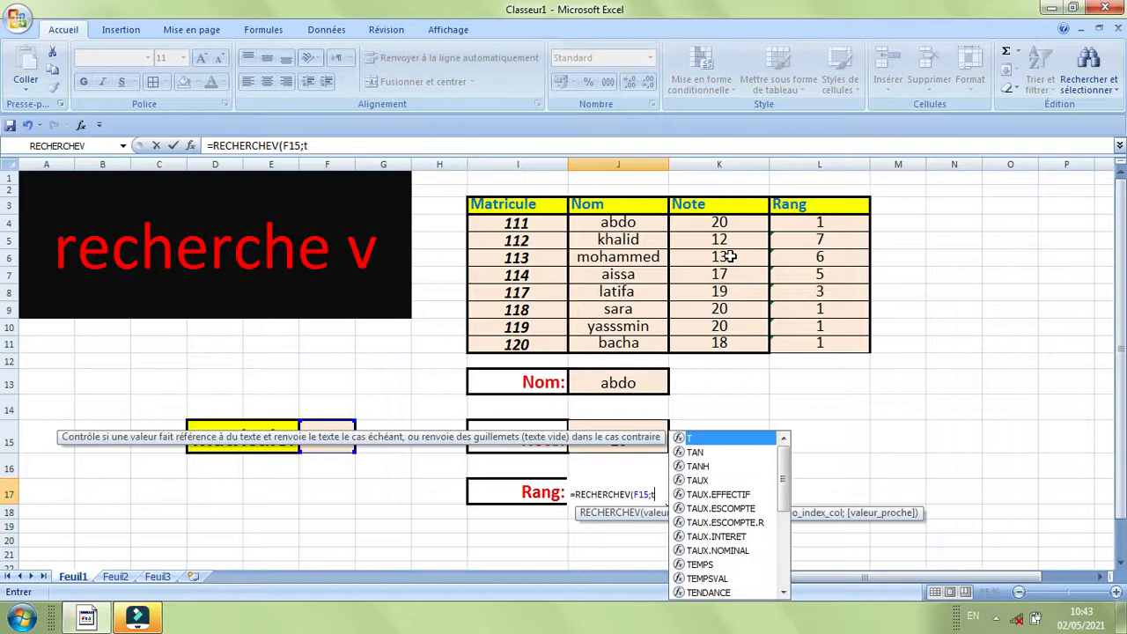
pyautogui.write('abl')
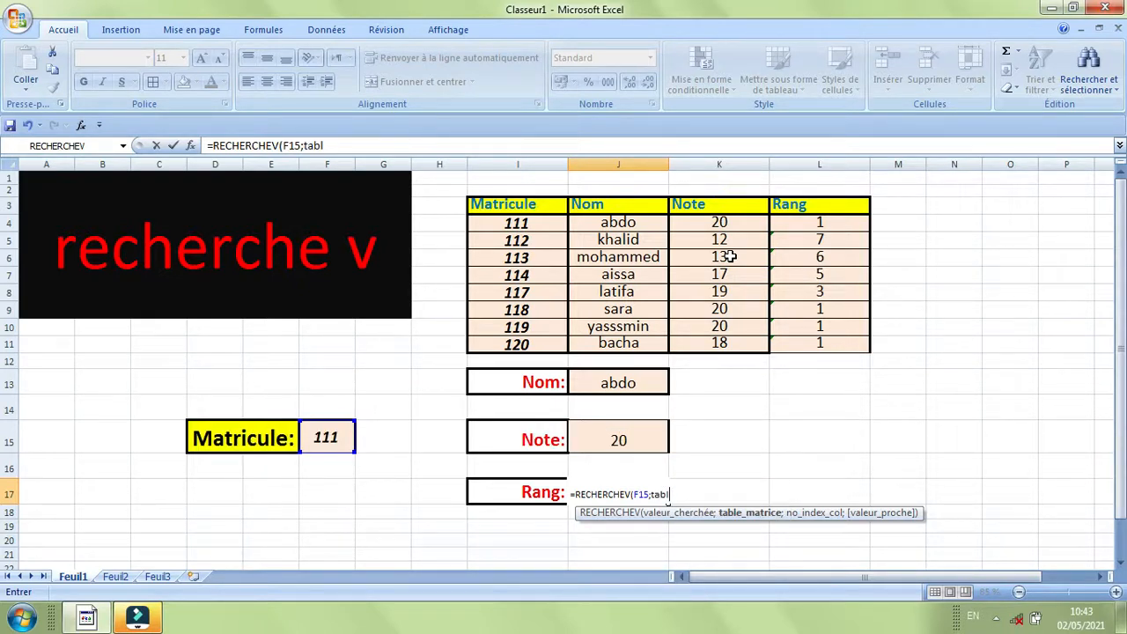
pyautogui.write('eau;4')
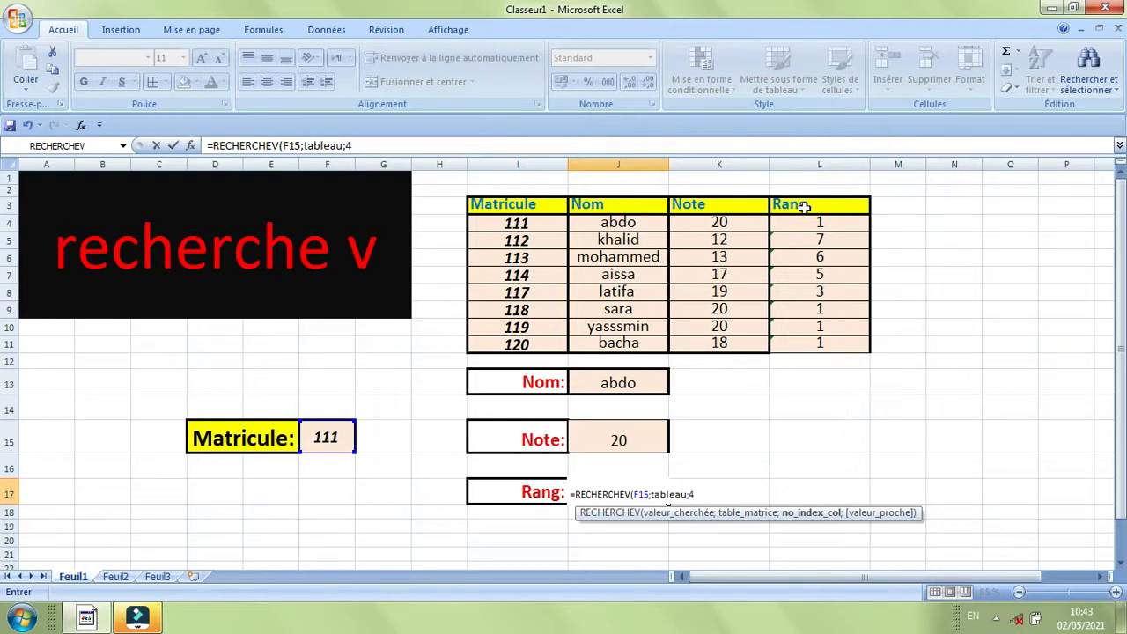
pyautogui.write(';')
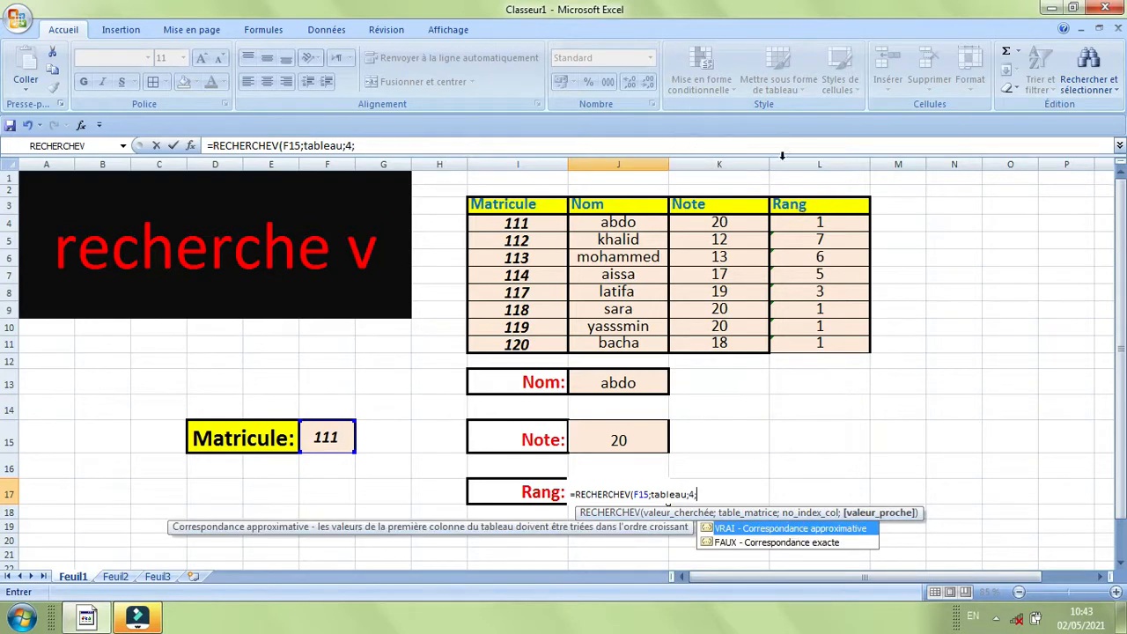
pyautogui.write('faux)')
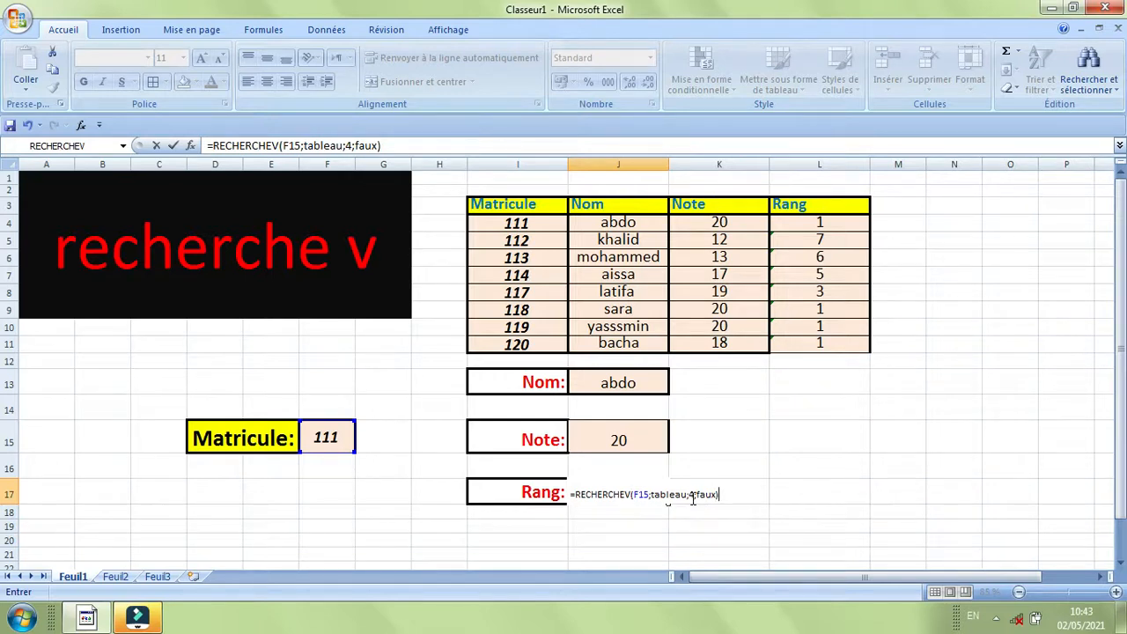
pyautogui.press('Return')
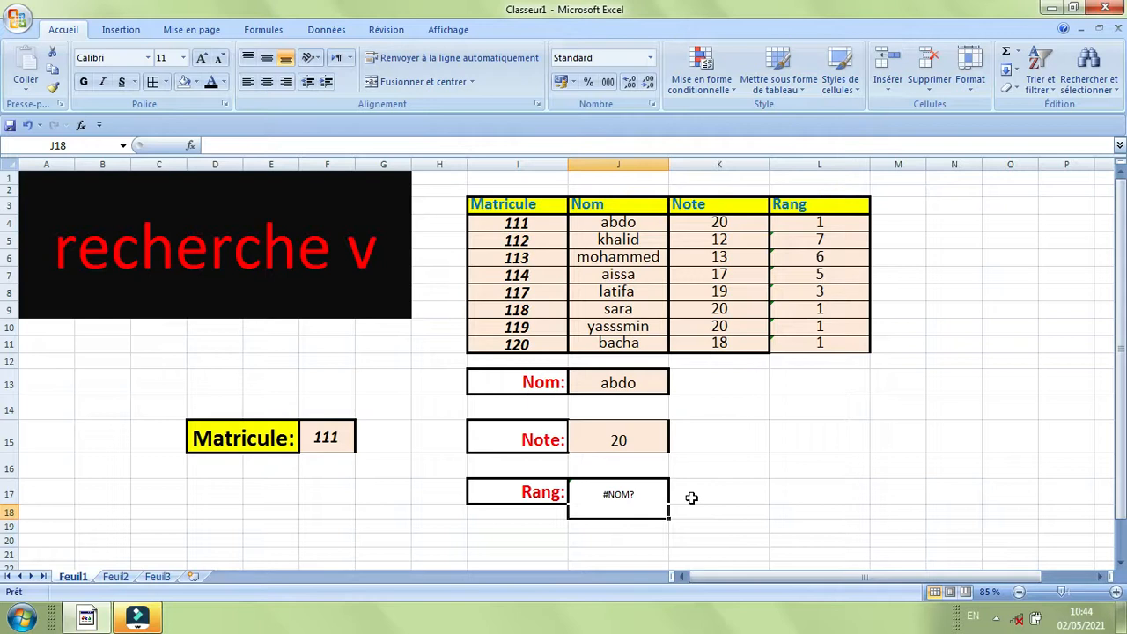
# Clear the RECHERCHEV formula from the Rang result cell J17.
pyautogui.click(633, 496)
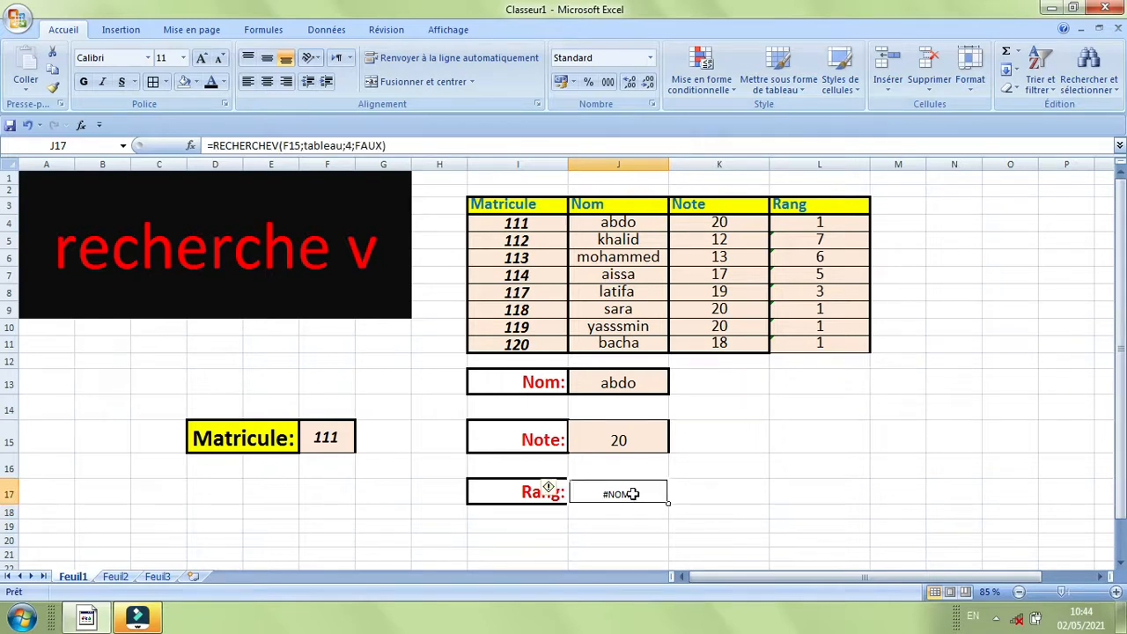
pyautogui.doubleClick(630, 494)
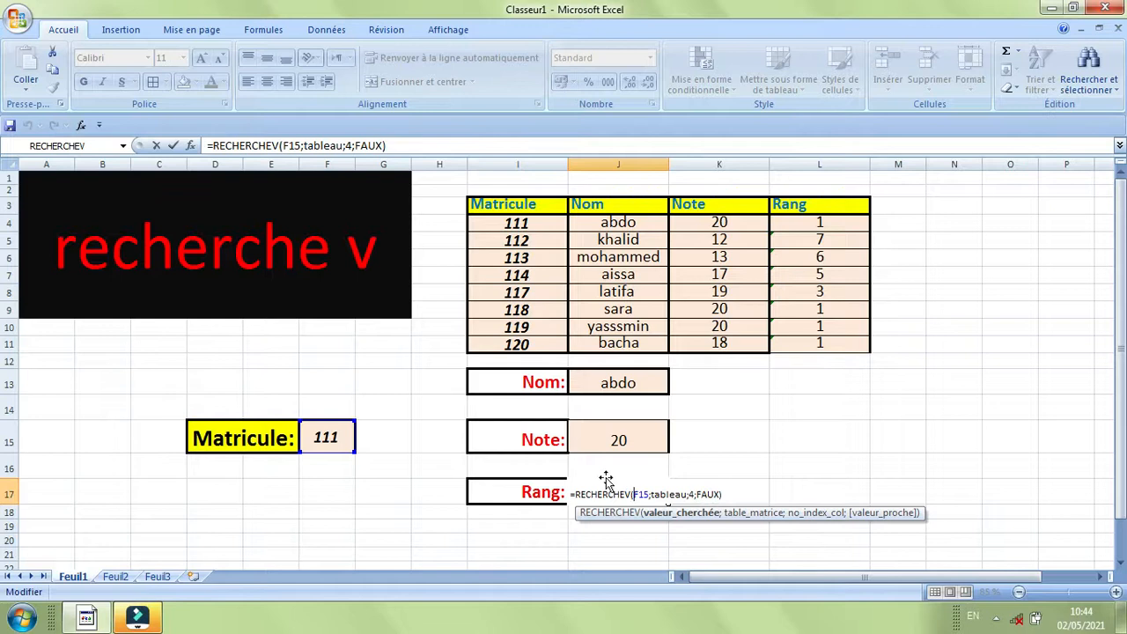
pyautogui.click(118, 146)
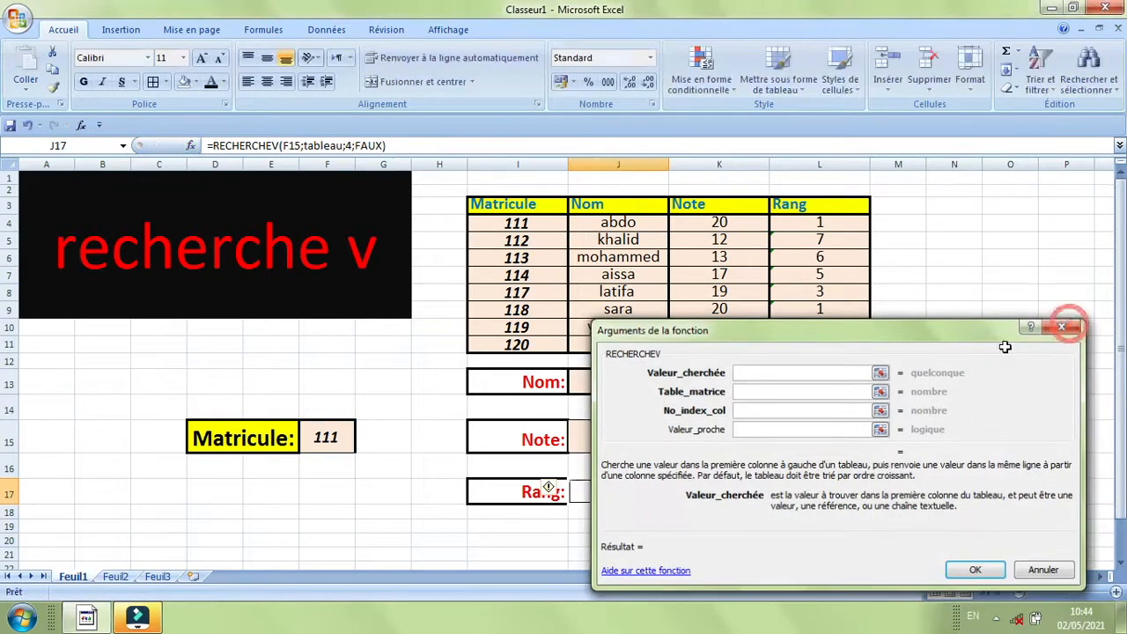
pyautogui.click(1063, 327)
pyautogui.click(662, 494)
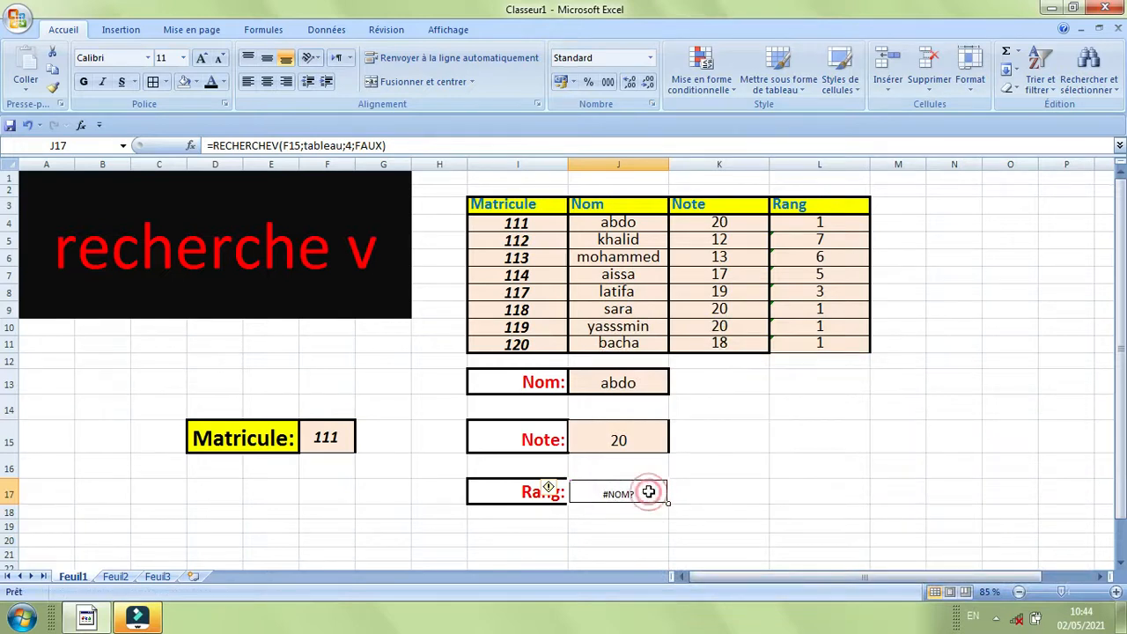
pyautogui.rightClick(649, 493)
pyautogui.click(722, 349)
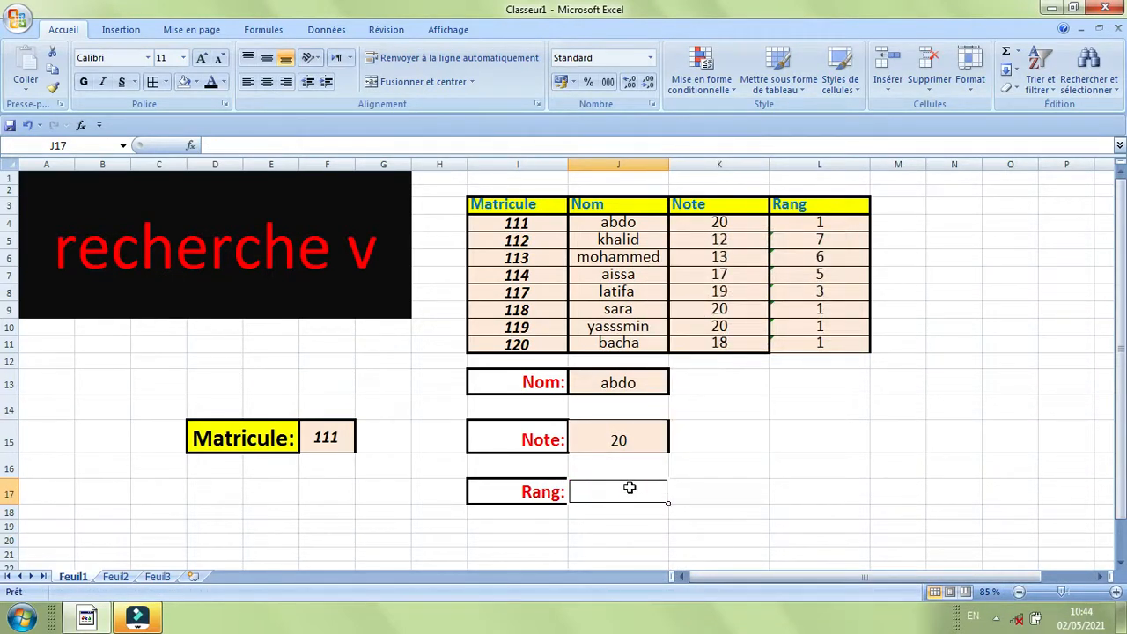
# Name the student table range I3:L11, including its header row, Tableau.
pyautogui.moveTo(478, 205); pyautogui.dragTo(810, 344)
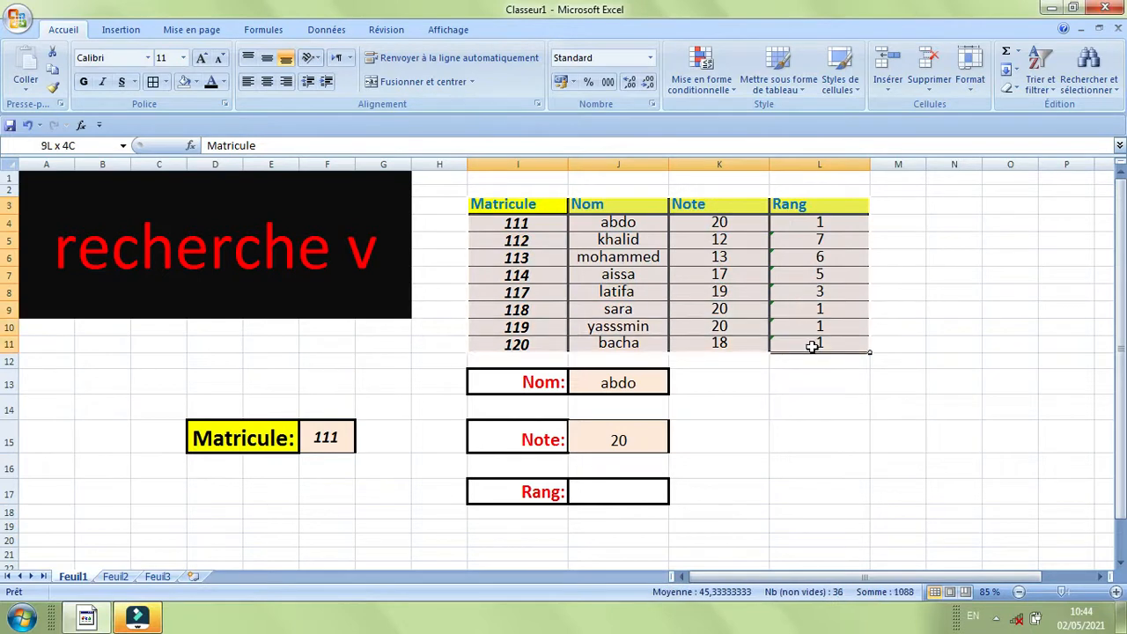
pyautogui.click(79, 148)
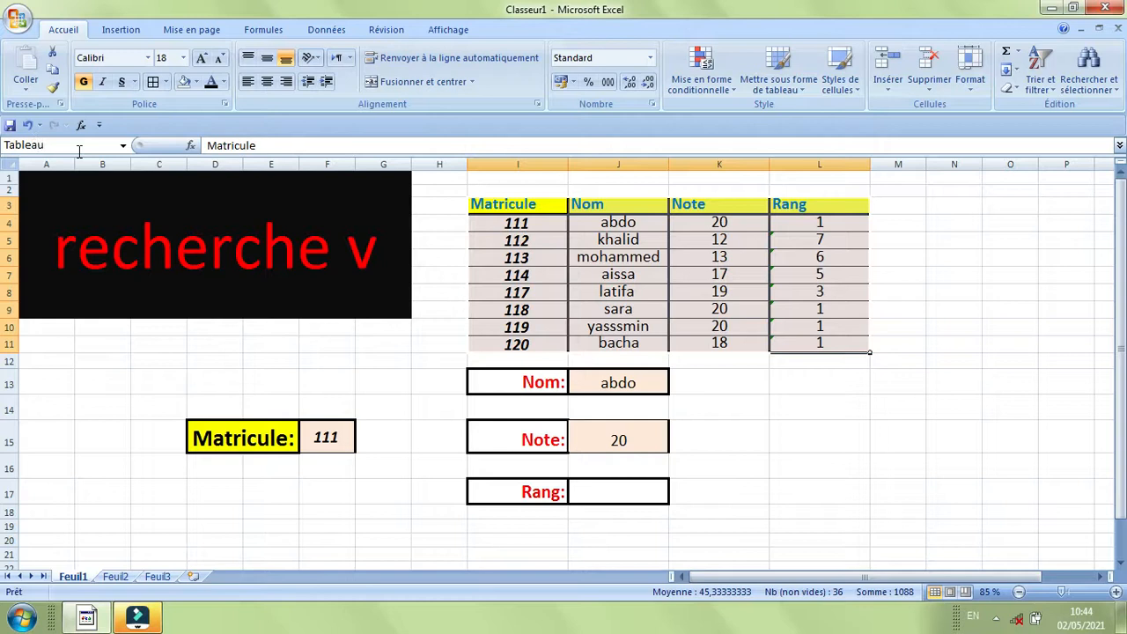
pyautogui.press('Return')
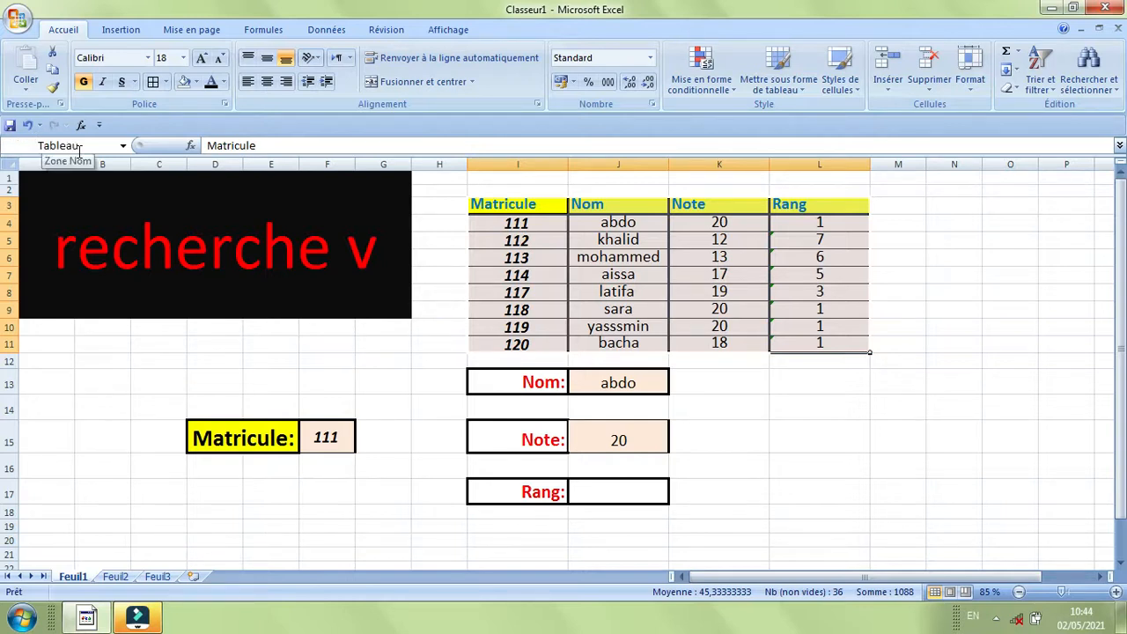
pyautogui.press('Return')
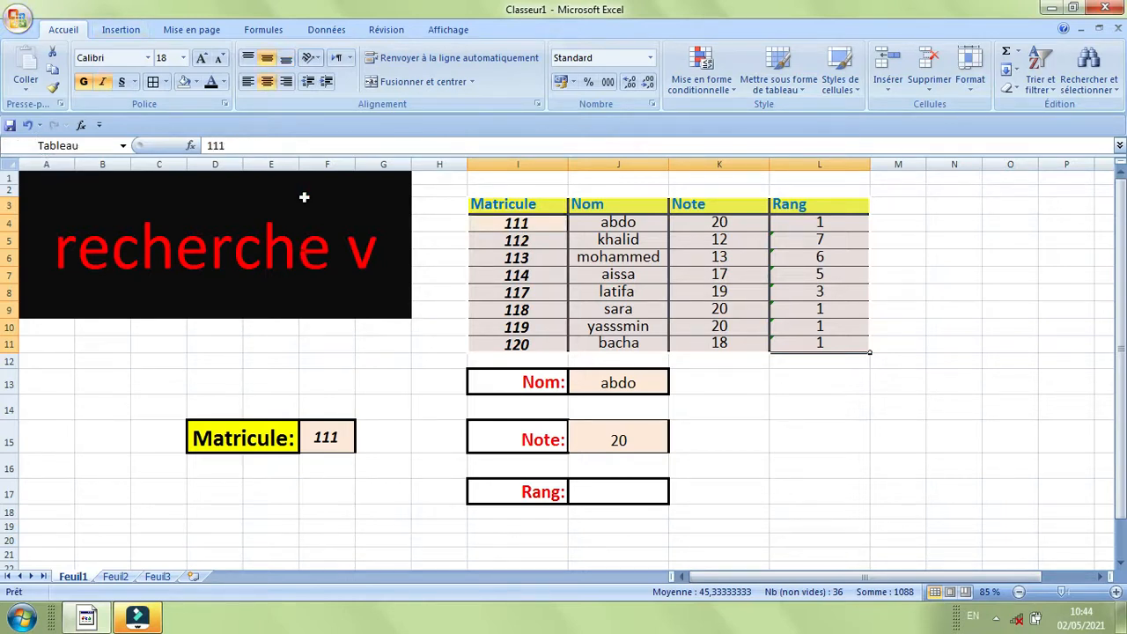
# Begin a RECHERCHEV formula in the empty Rang result cell J17, using the Matricule cell F15 as lookup value.
pyautogui.click(625, 495)
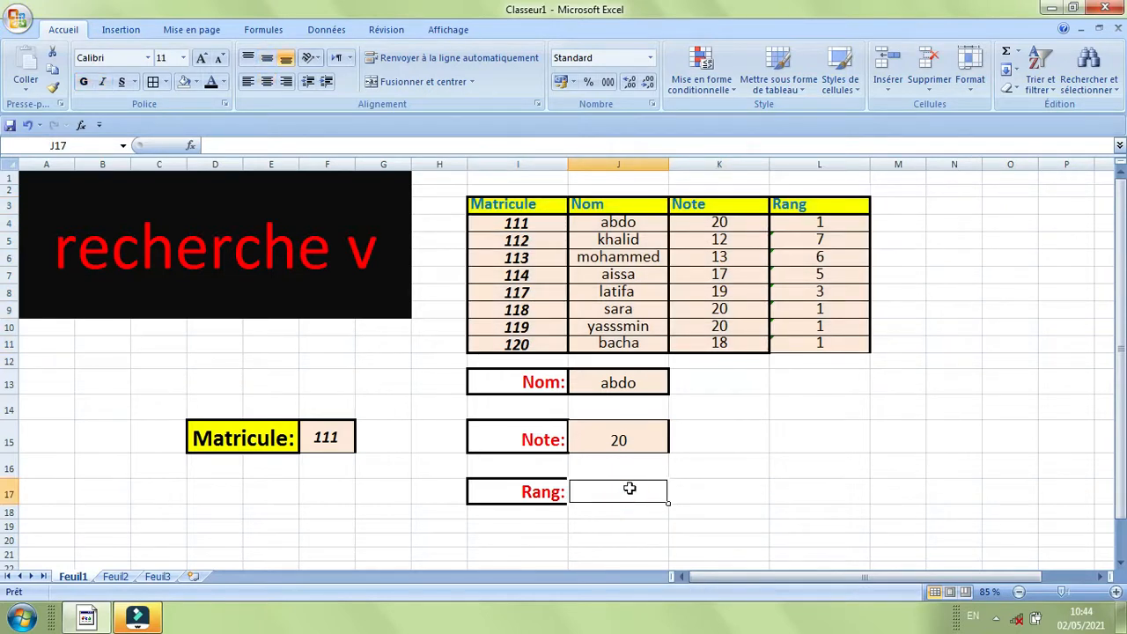
pyautogui.write('=rec')
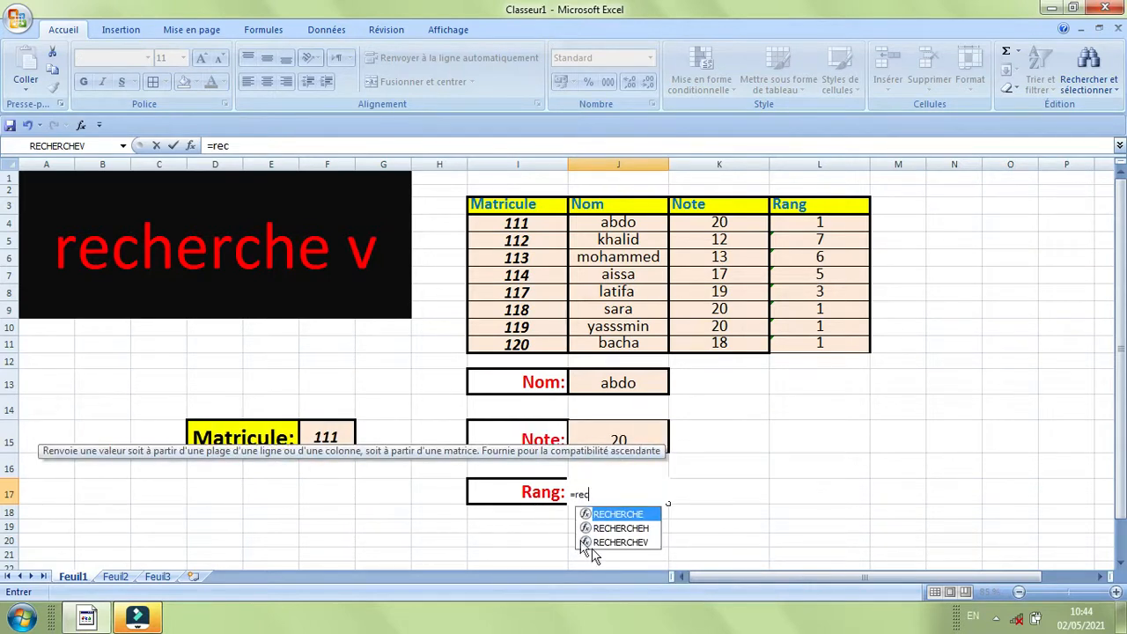
pyautogui.click(617, 544)
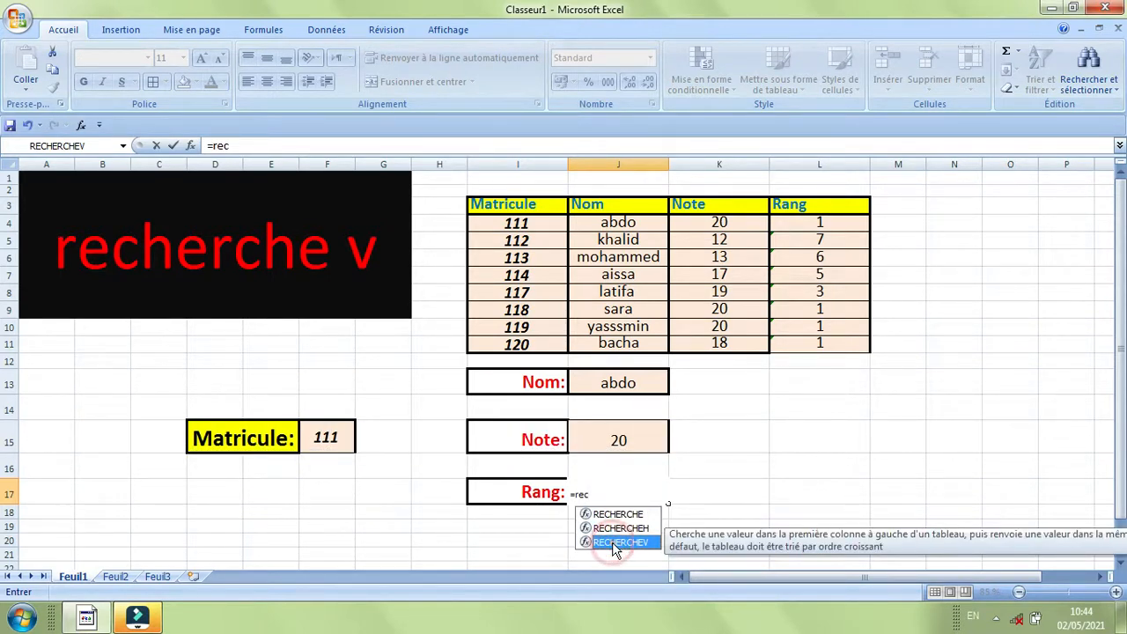
pyautogui.doubleClick(617, 544)
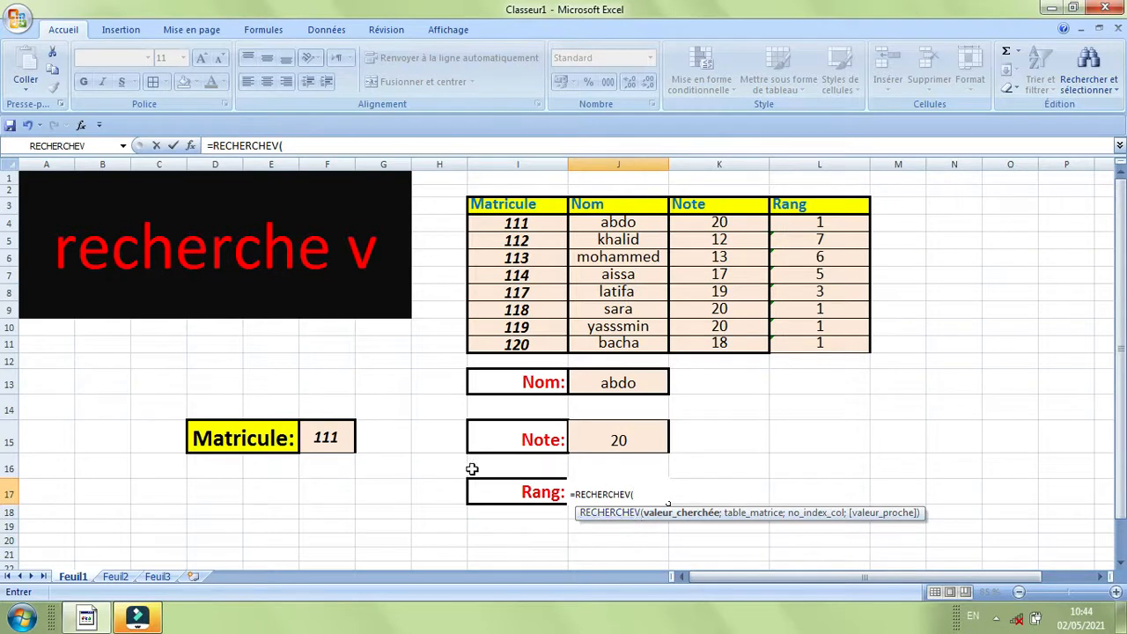
pyautogui.click(320, 438)
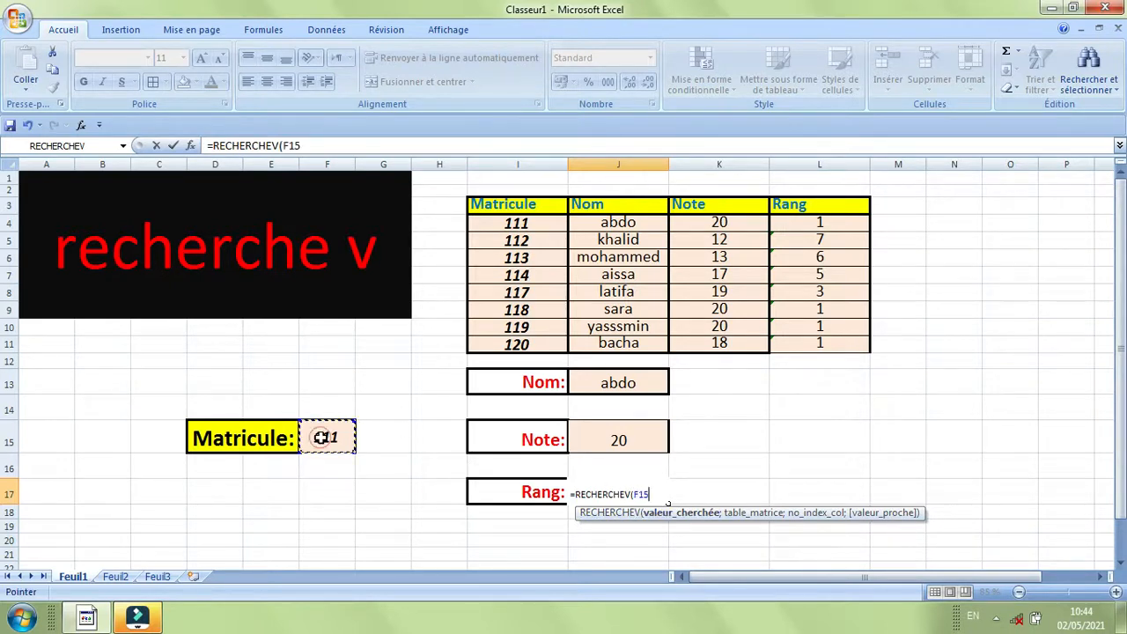
pyautogui.write(';')
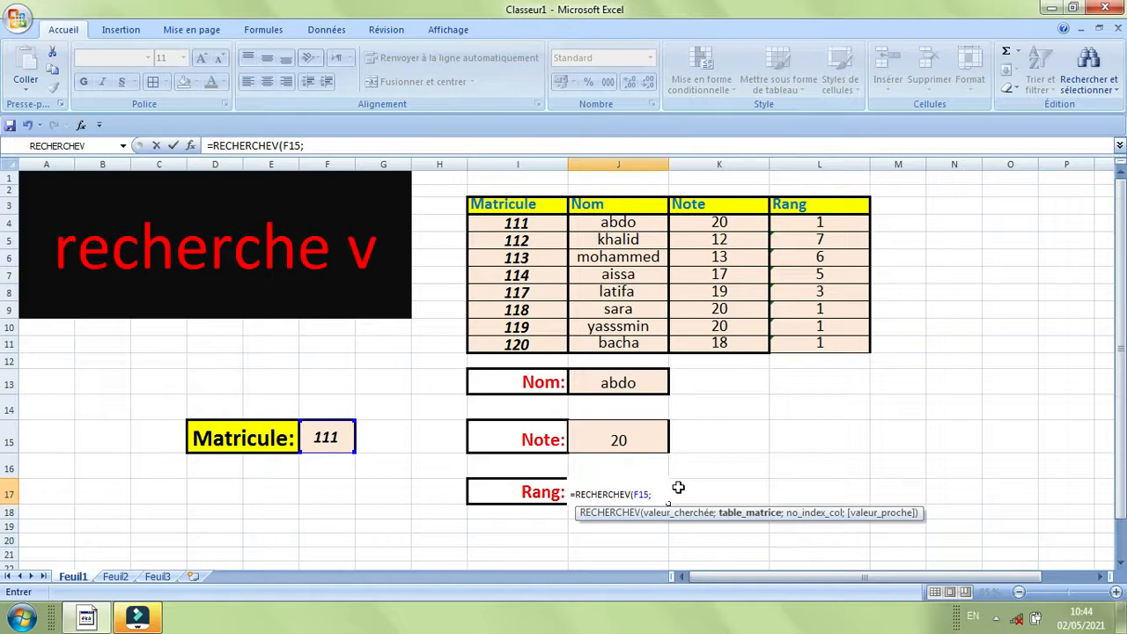
# Finish the J17 formula with the named range Tableau, column index 4 and faux for an exact match, and enter it.
pyautogui.write('t')
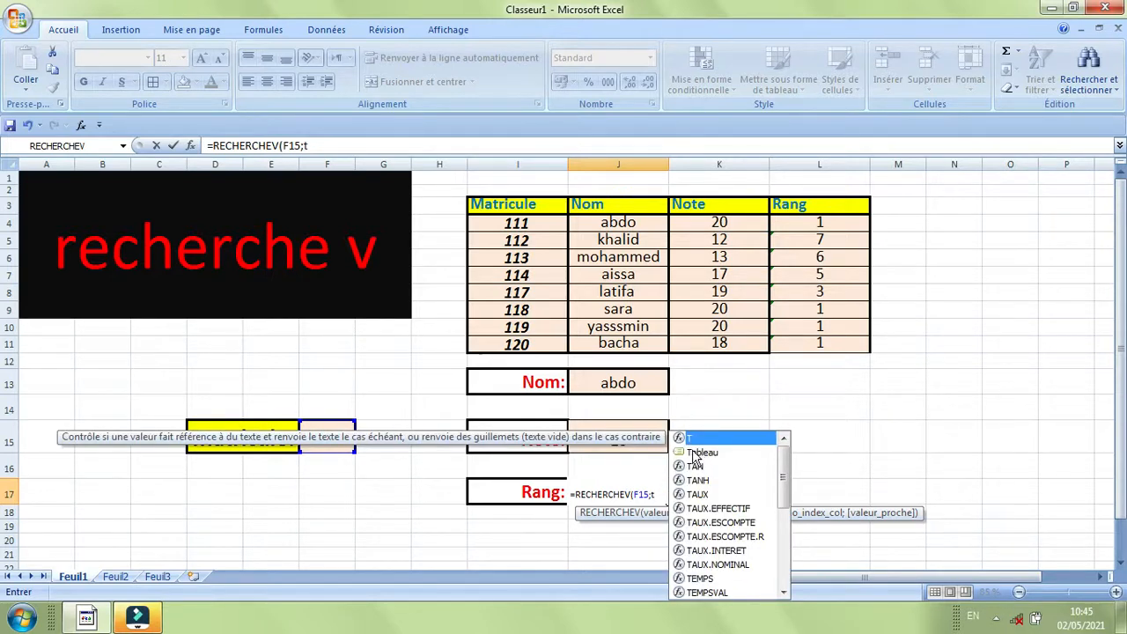
pyautogui.click(697, 454)
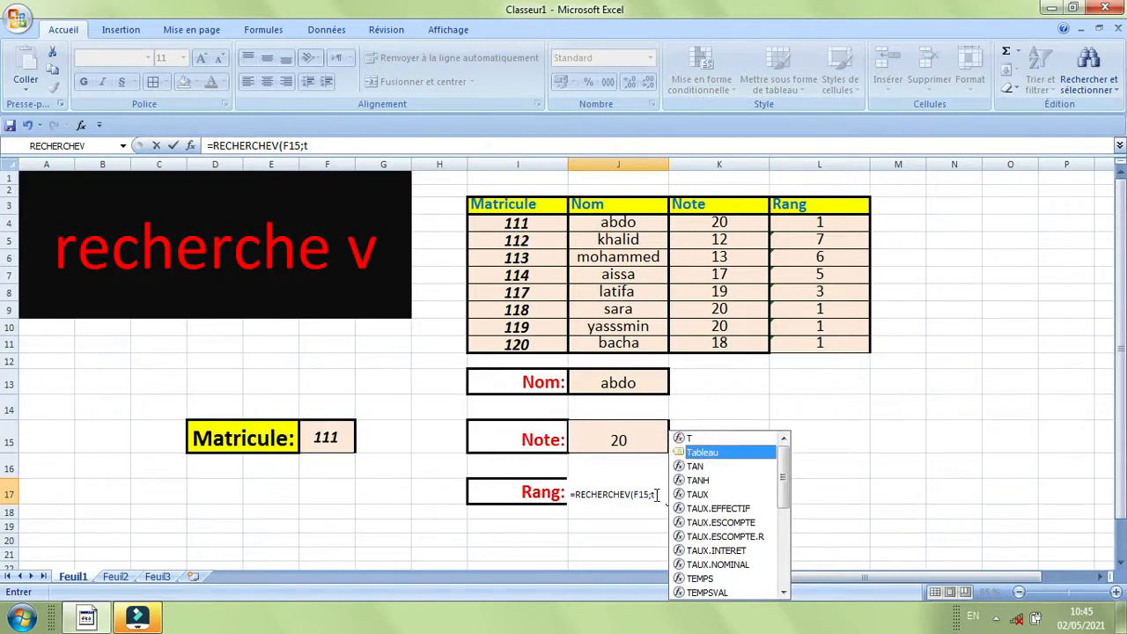
pyautogui.doubleClick(690, 454)
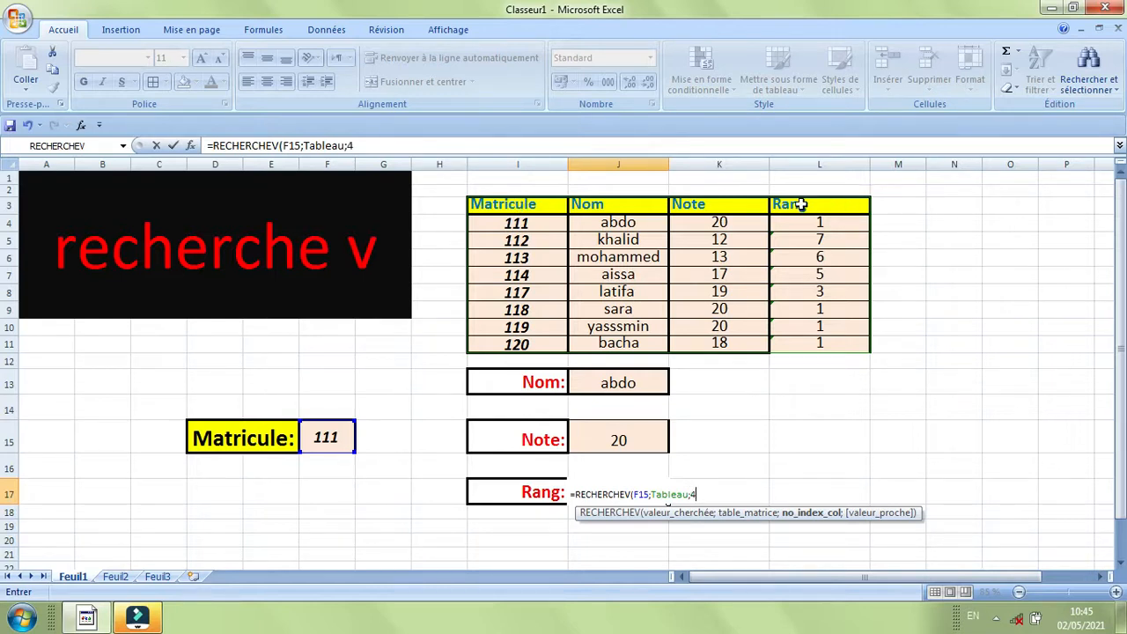
pyautogui.write(';fau')
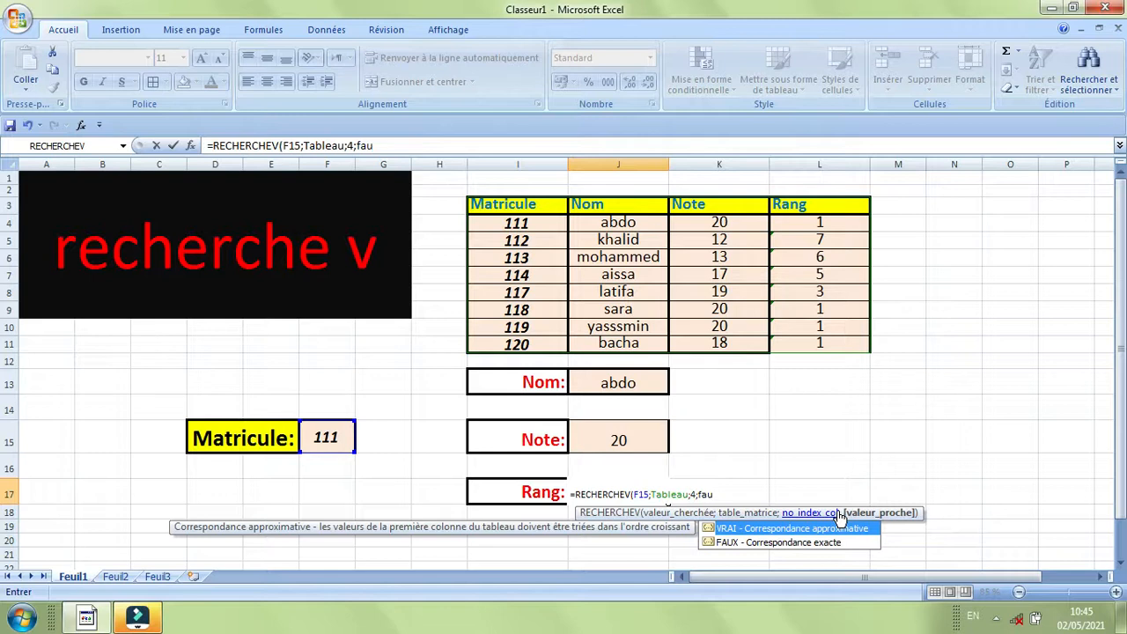
pyautogui.write('x)')
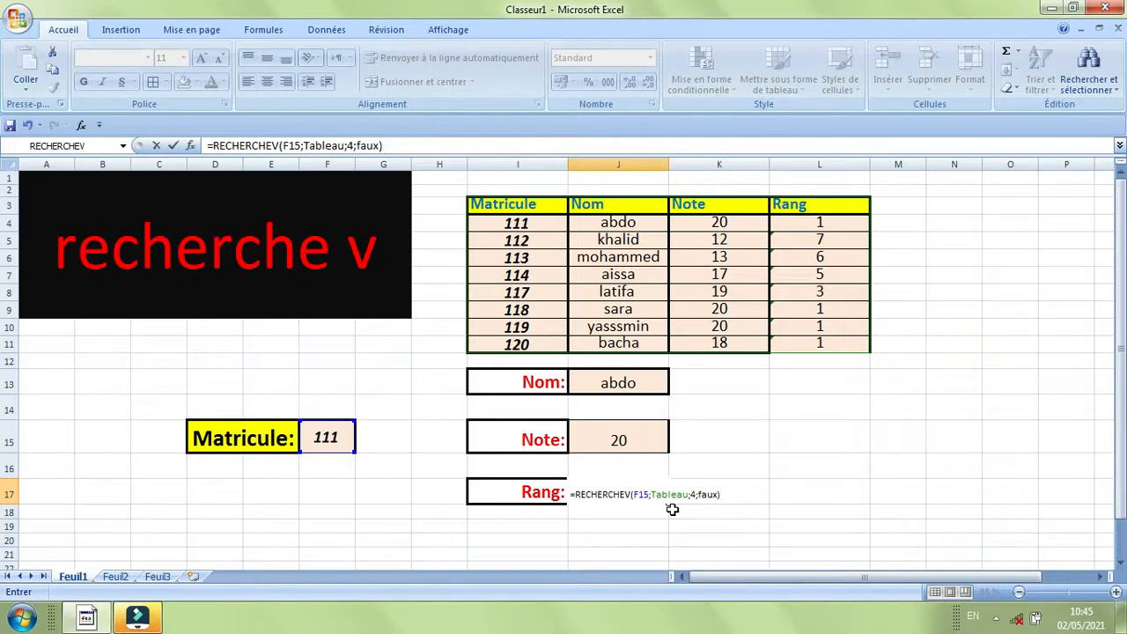
pyautogui.press('Return')
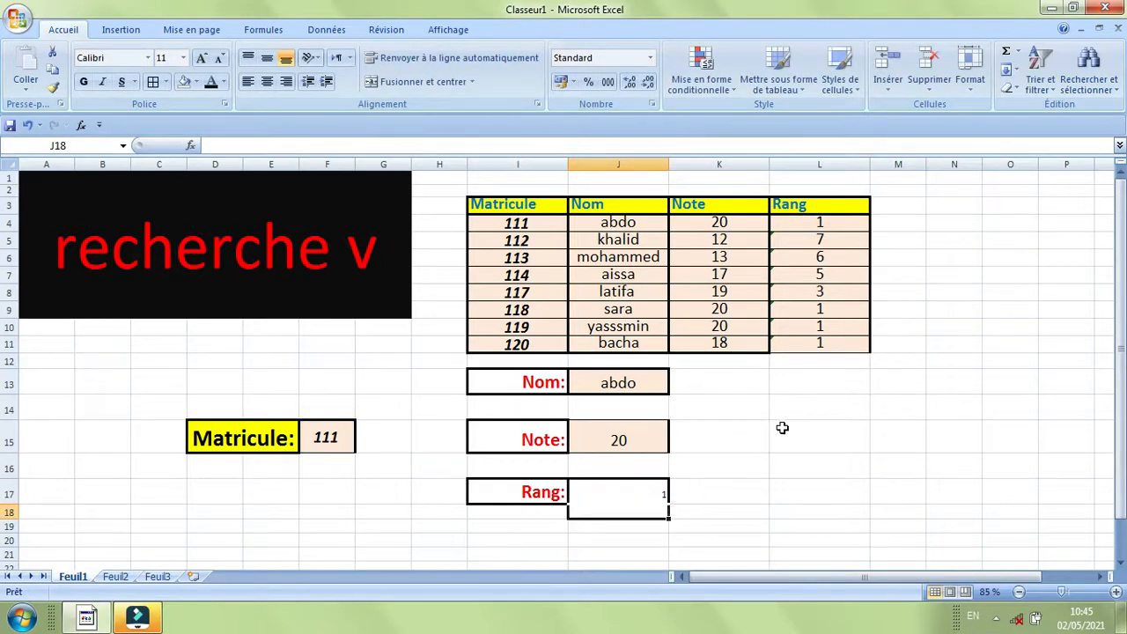
pyautogui.click(781, 428)
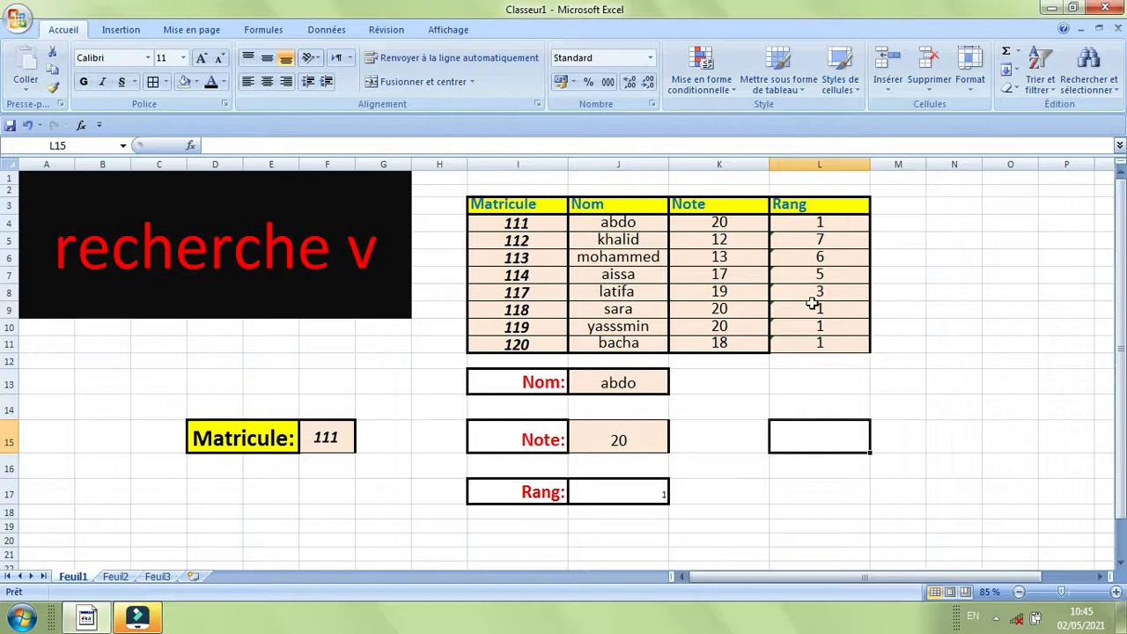
# Copy the formatting of cell L7 in the table's Rang column onto the Rang result cell J17.
pyautogui.click(814, 275)
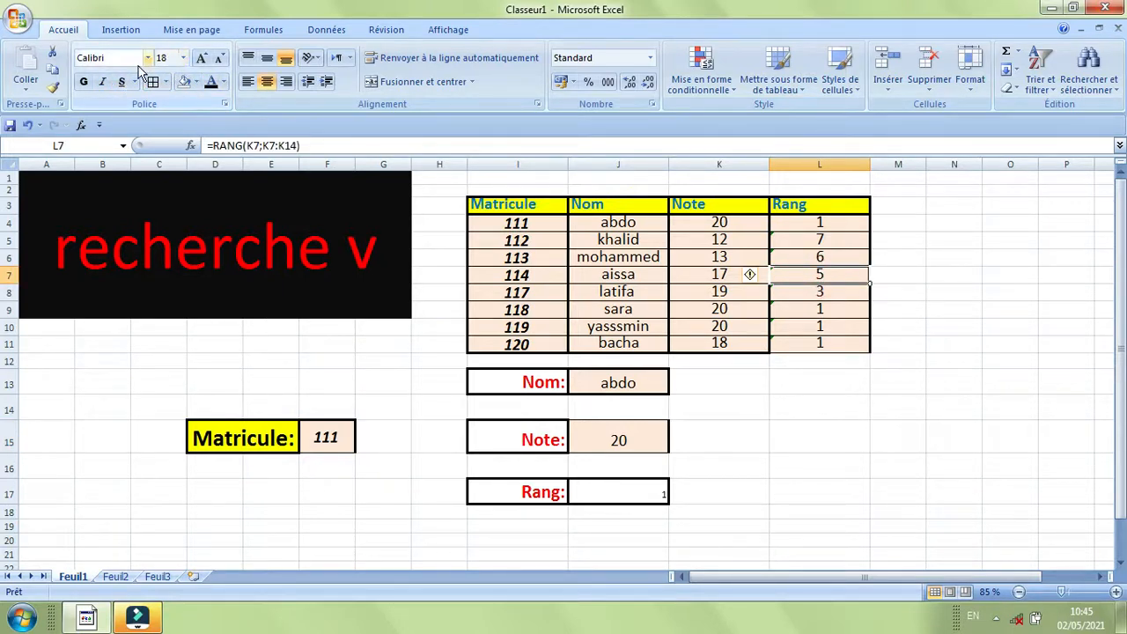
pyautogui.click(52, 87)
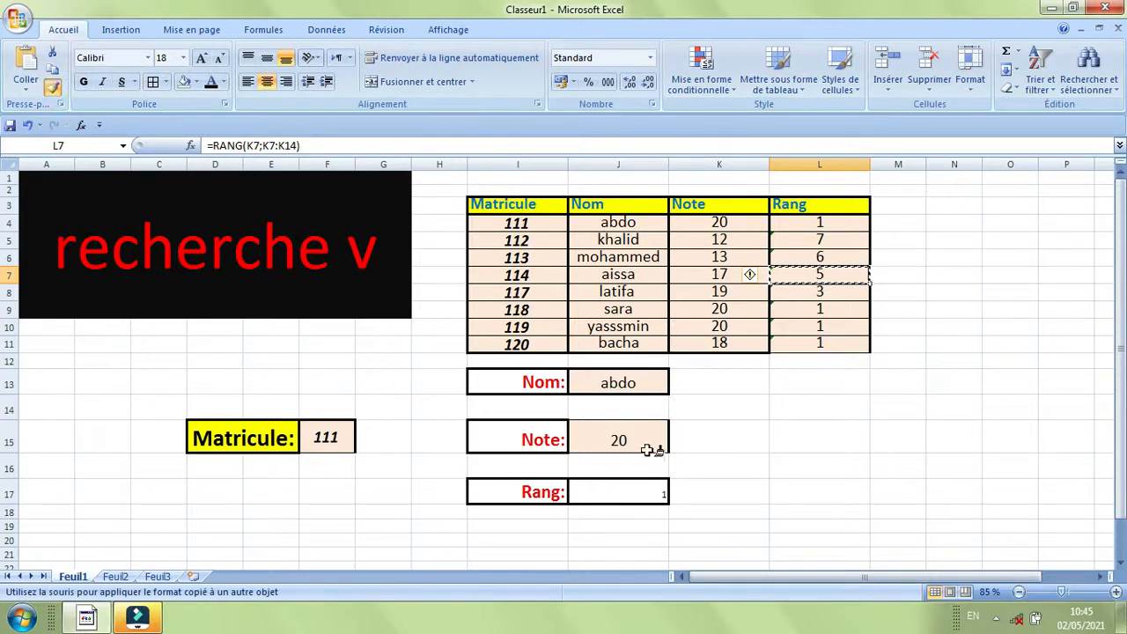
pyautogui.click(618, 491)
pyautogui.click(985, 449)
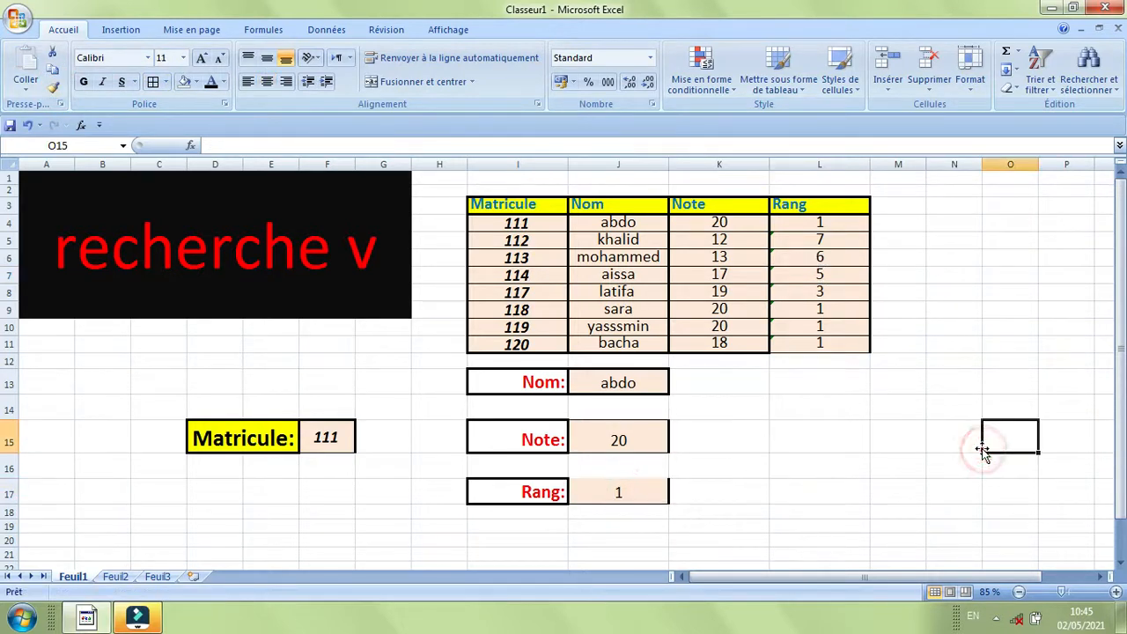
pyautogui.click(947, 239)
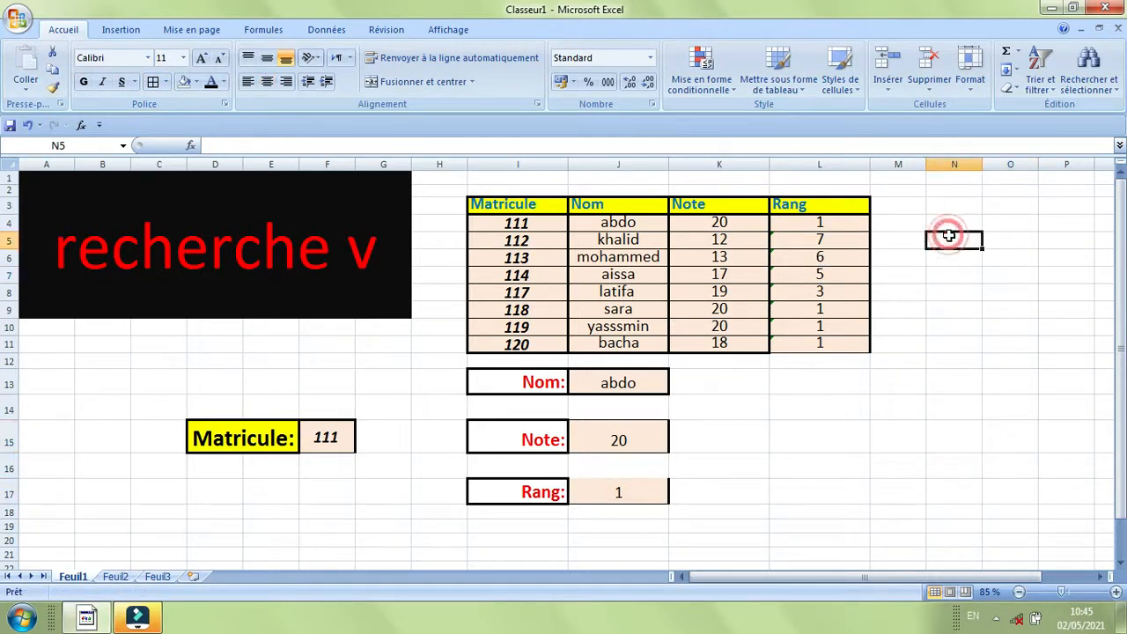
pyautogui.click(911, 192)
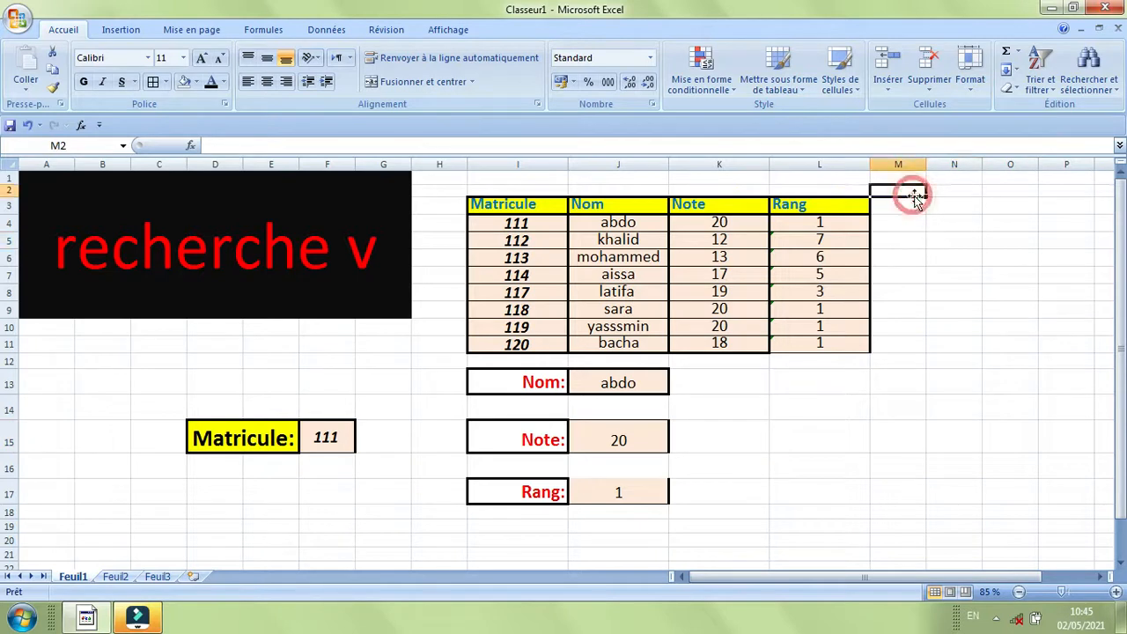
pyautogui.click(978, 221)
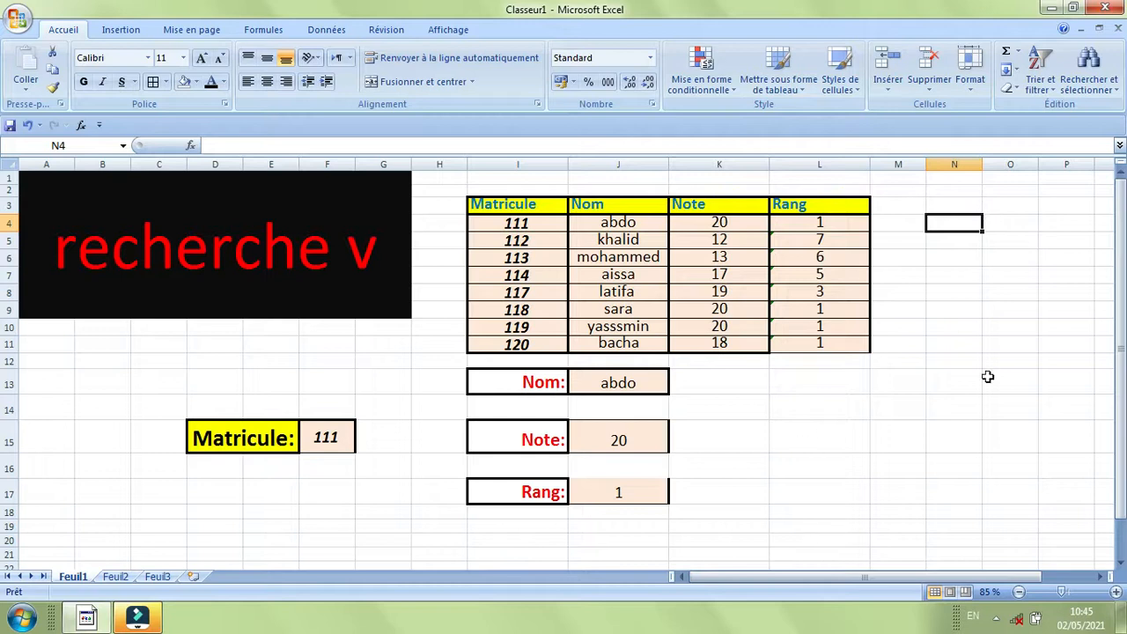
pyautogui.click(1014, 210)
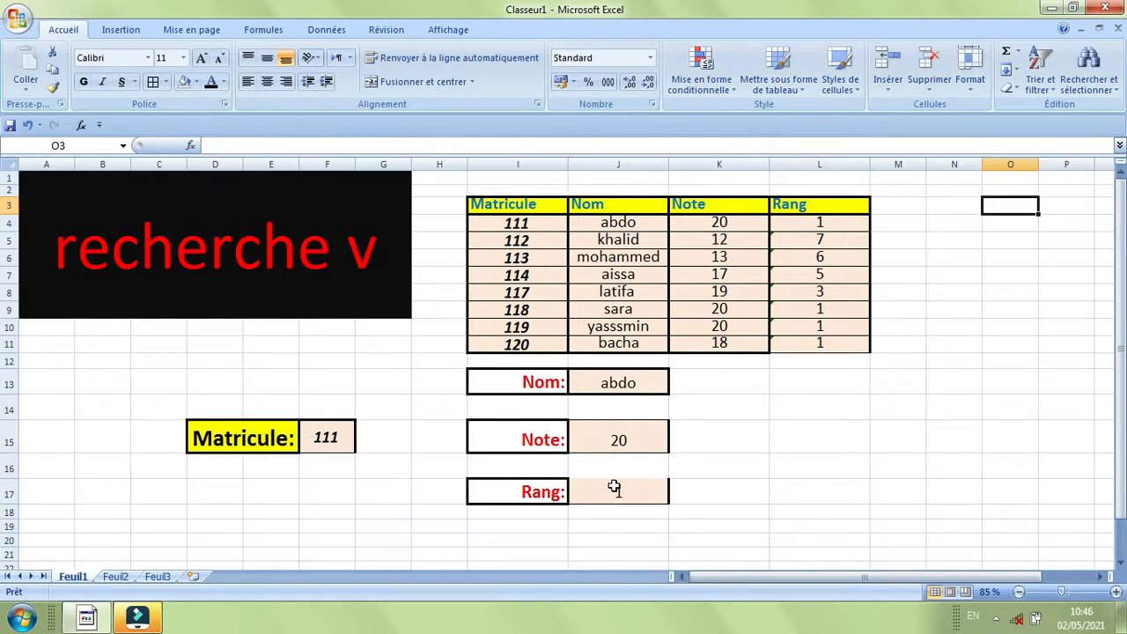
# Test the lookup by choosing Matricule 113 from the drop-down list in cell F15.
pyautogui.click(338, 437)
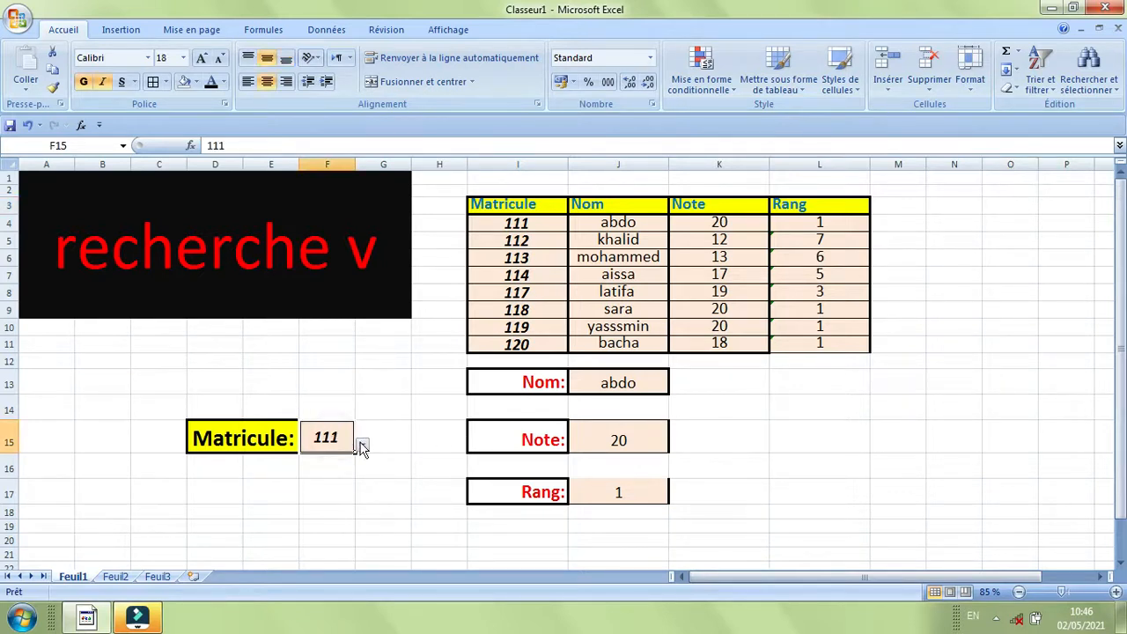
pyautogui.click(362, 447)
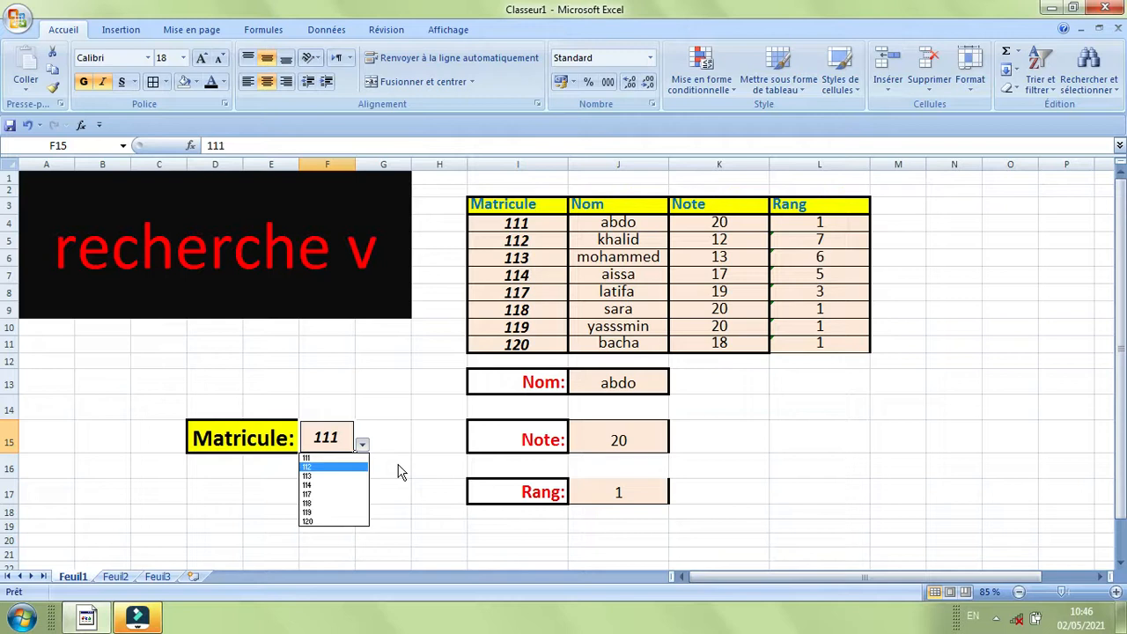
pyautogui.click(390, 406)
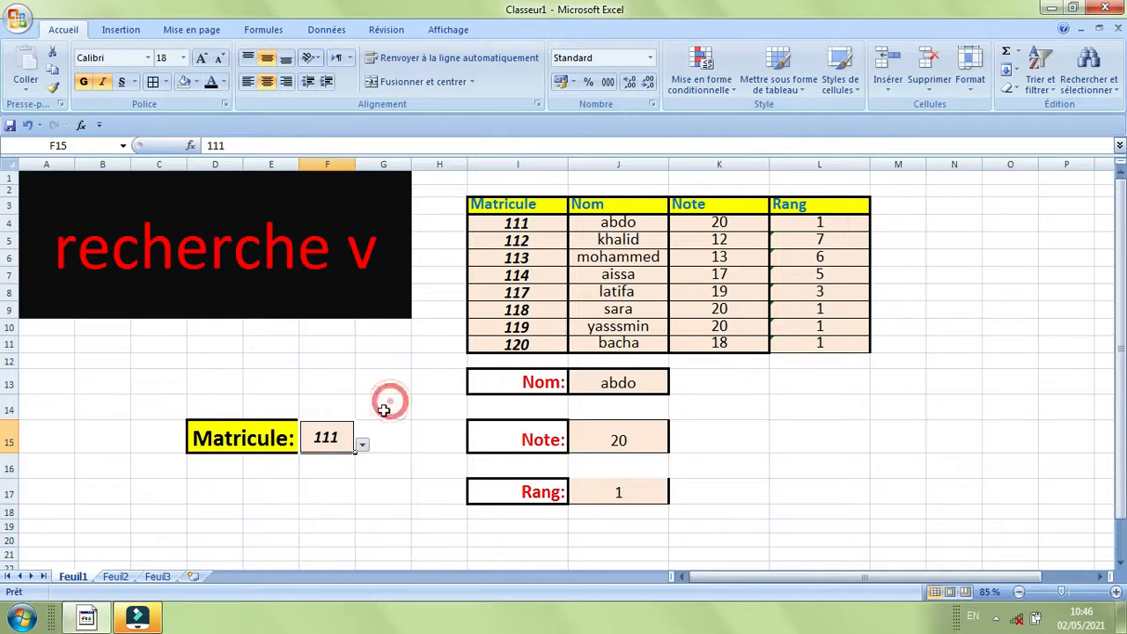
pyautogui.click(363, 447)
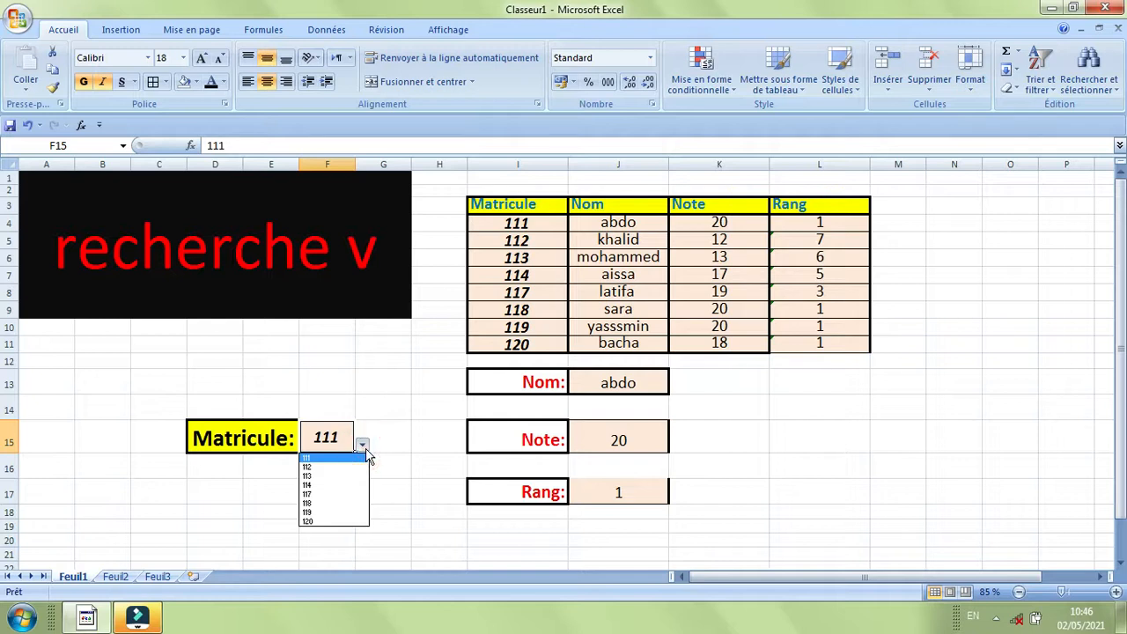
pyautogui.scroll(1, 497, 455)
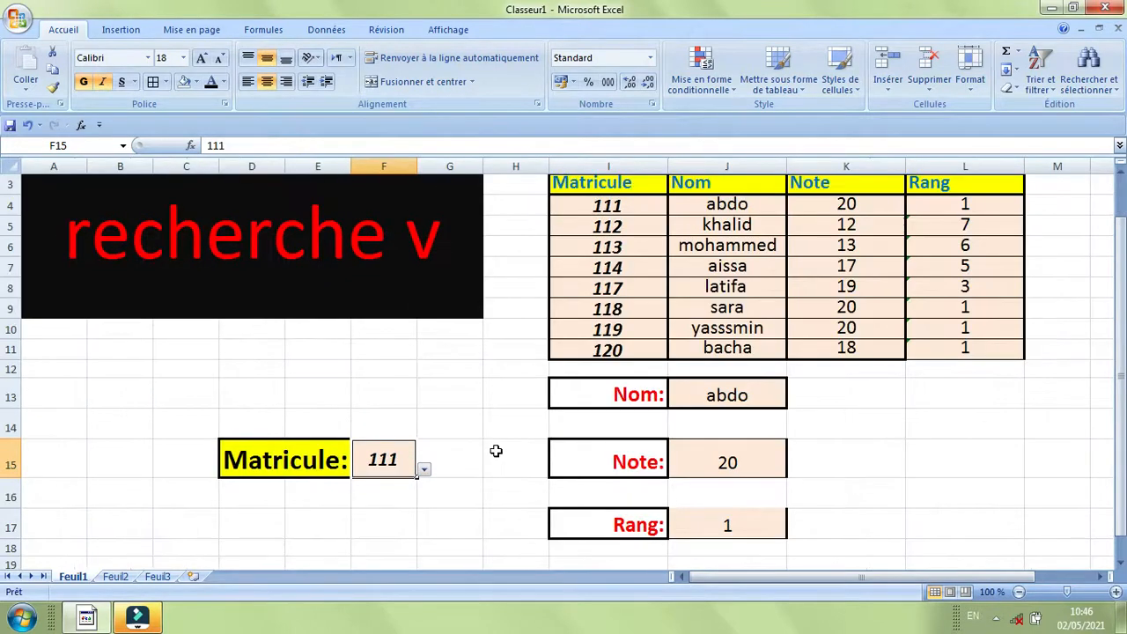
pyautogui.scroll(1, 496, 451)
pyautogui.scroll(-1, 496, 451)
pyautogui.click(423, 471)
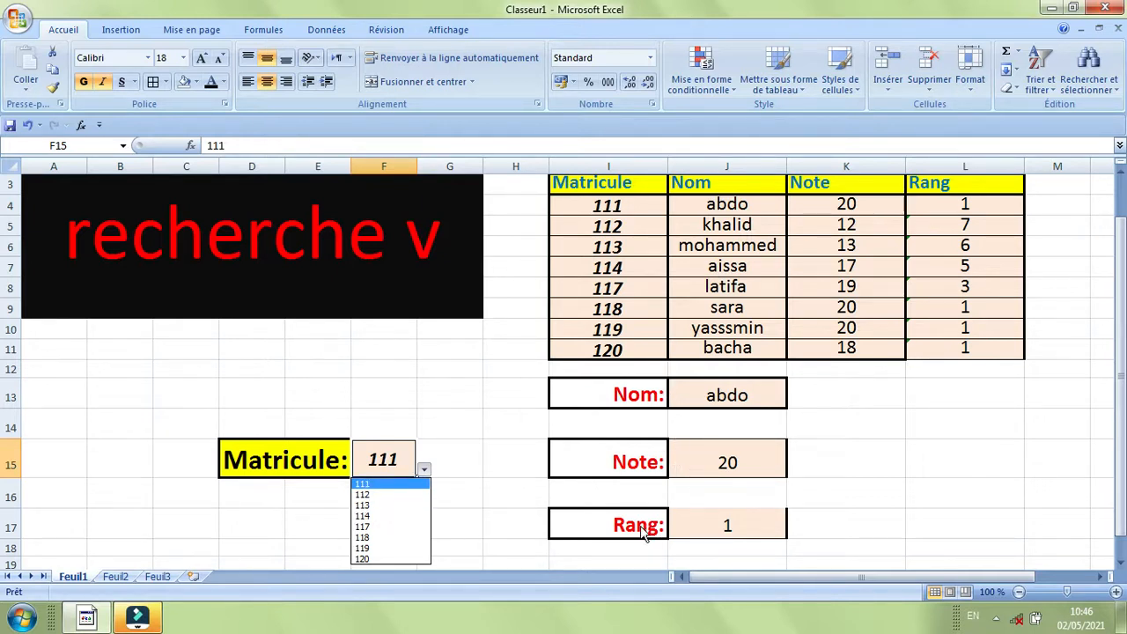
pyautogui.click(380, 506)
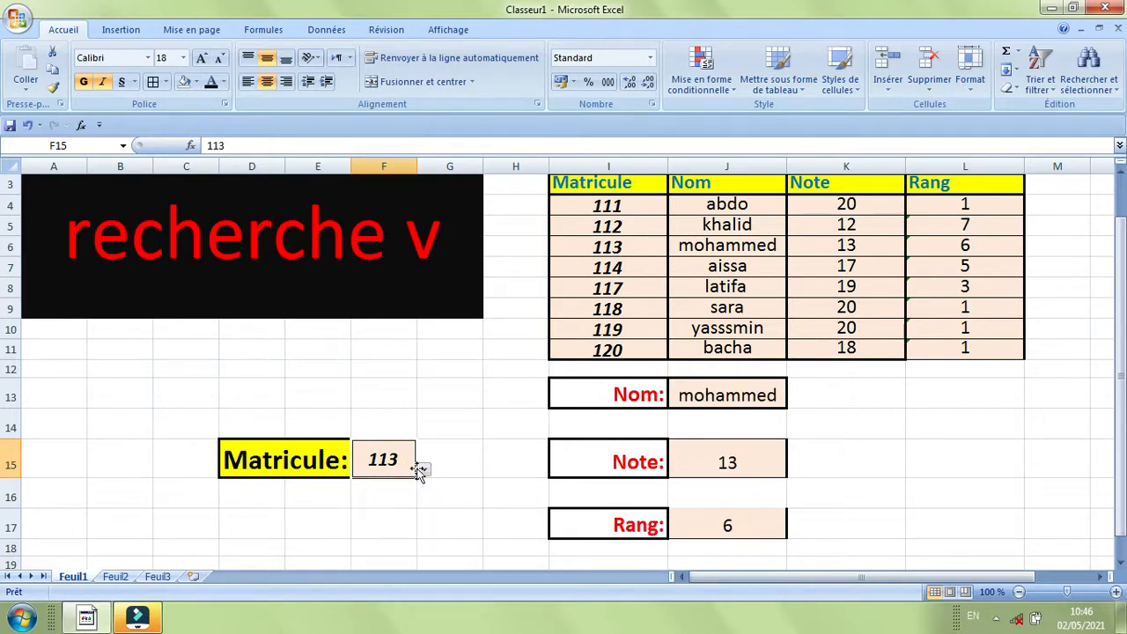
# Try Matricule 114, 117 and 111 in turn in cell F15 to check the Nom, Note and Rang results.
pyautogui.click(424, 470)
pyautogui.click(385, 518)
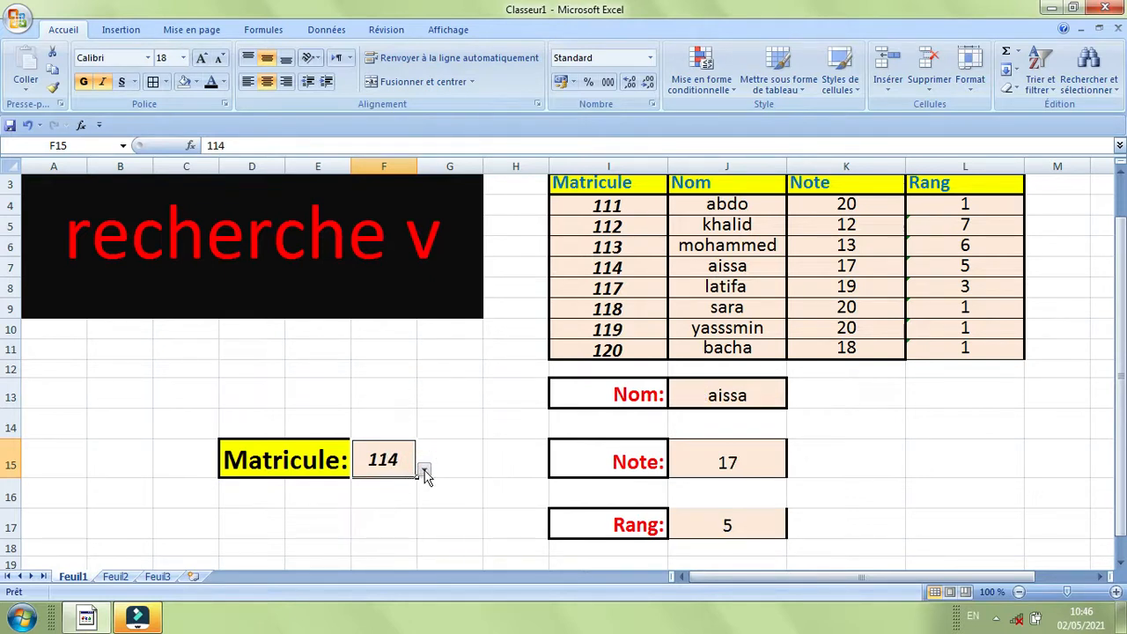
pyautogui.click(423, 472)
pyautogui.click(390, 526)
pyautogui.click(423, 472)
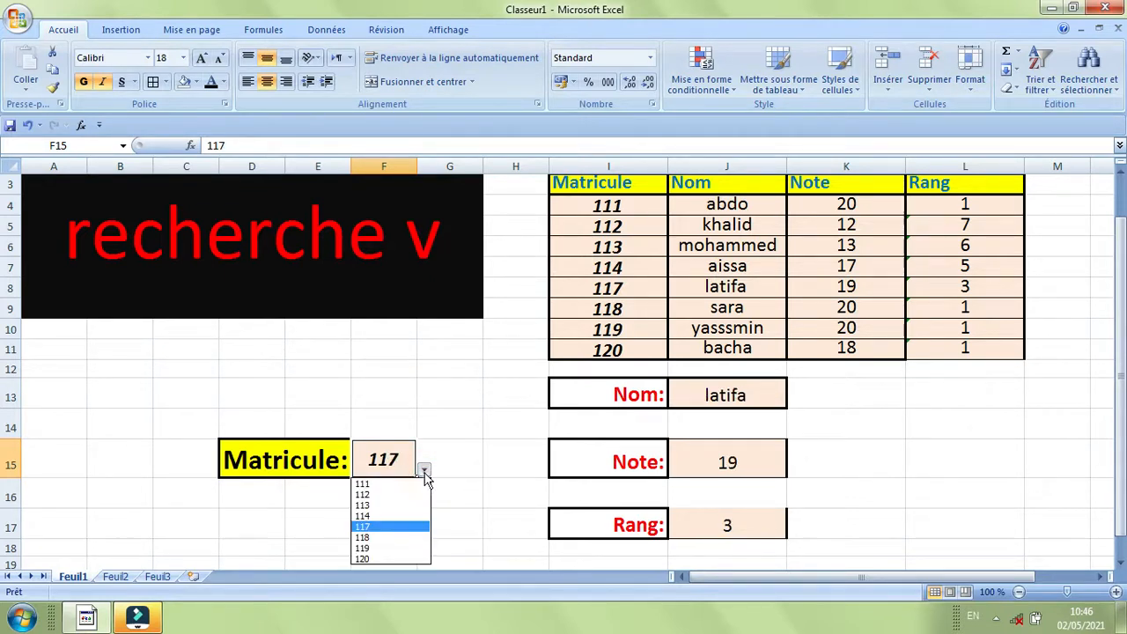
pyautogui.click(387, 483)
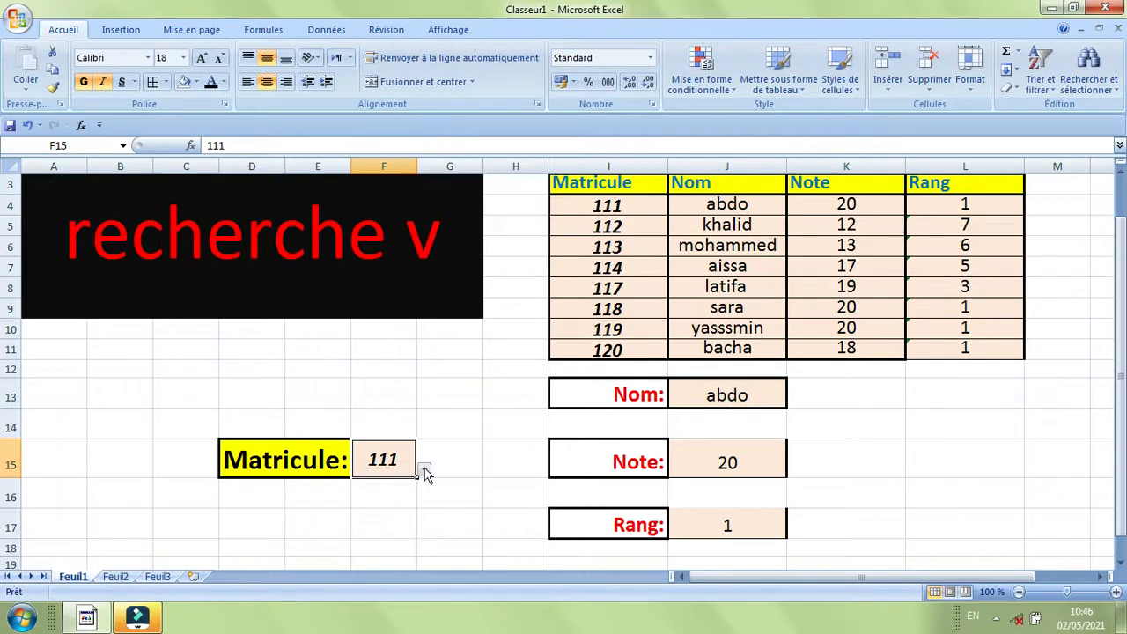
# Check the results for Matricule 120, and set cell F15 to Matricule 114.
pyautogui.click(424, 473)
pyautogui.click(390, 562)
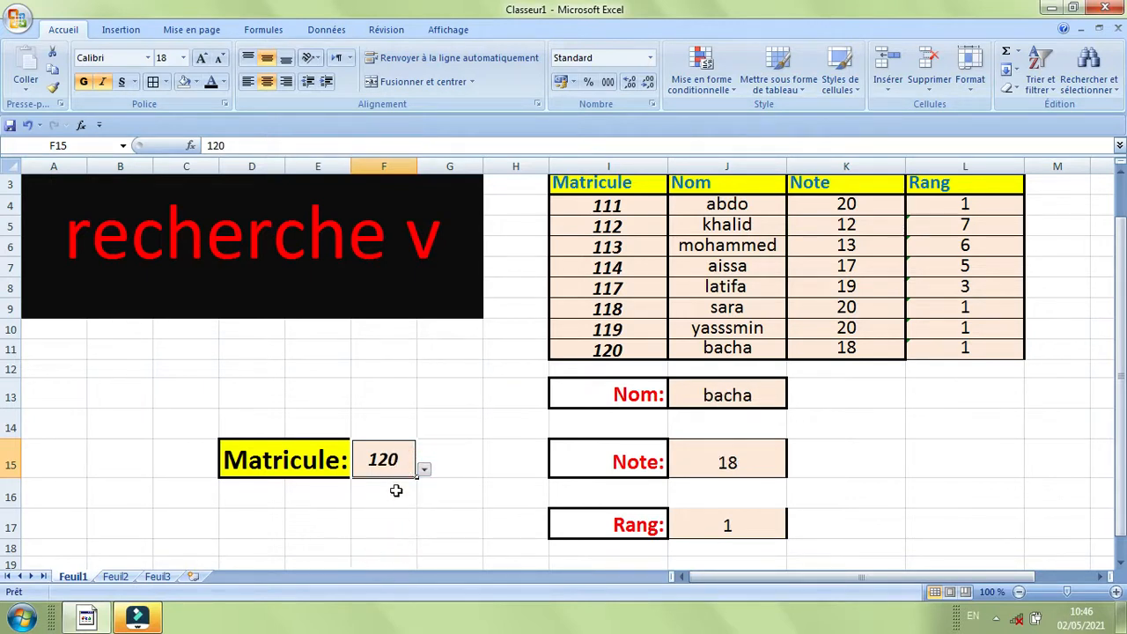
pyautogui.click(423, 470)
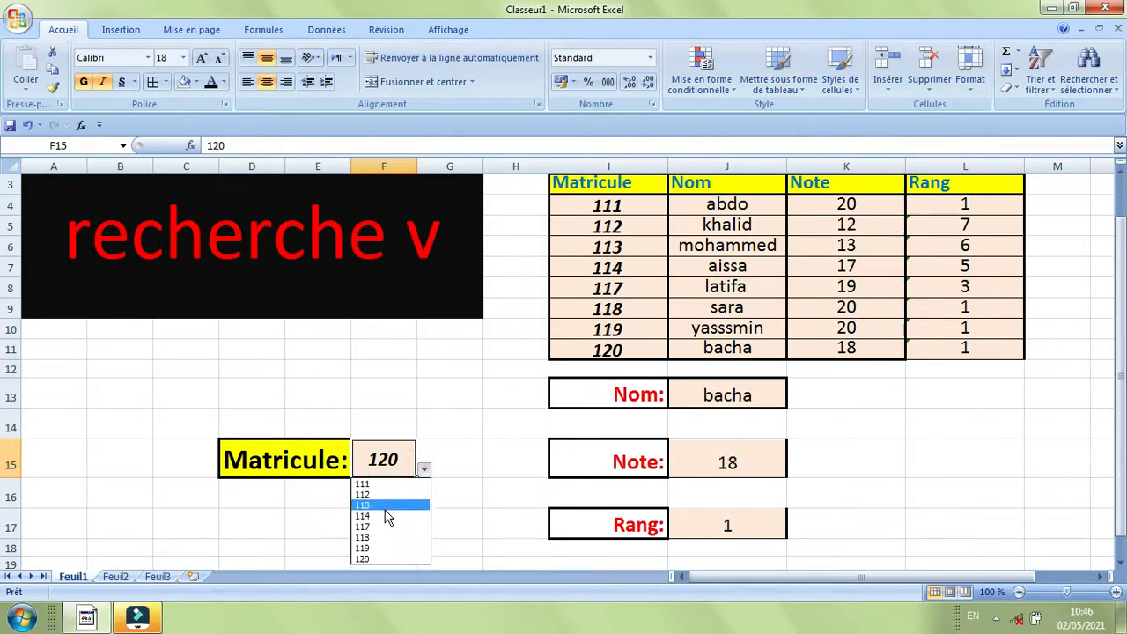
pyautogui.click(387, 517)
pyautogui.click(440, 420)
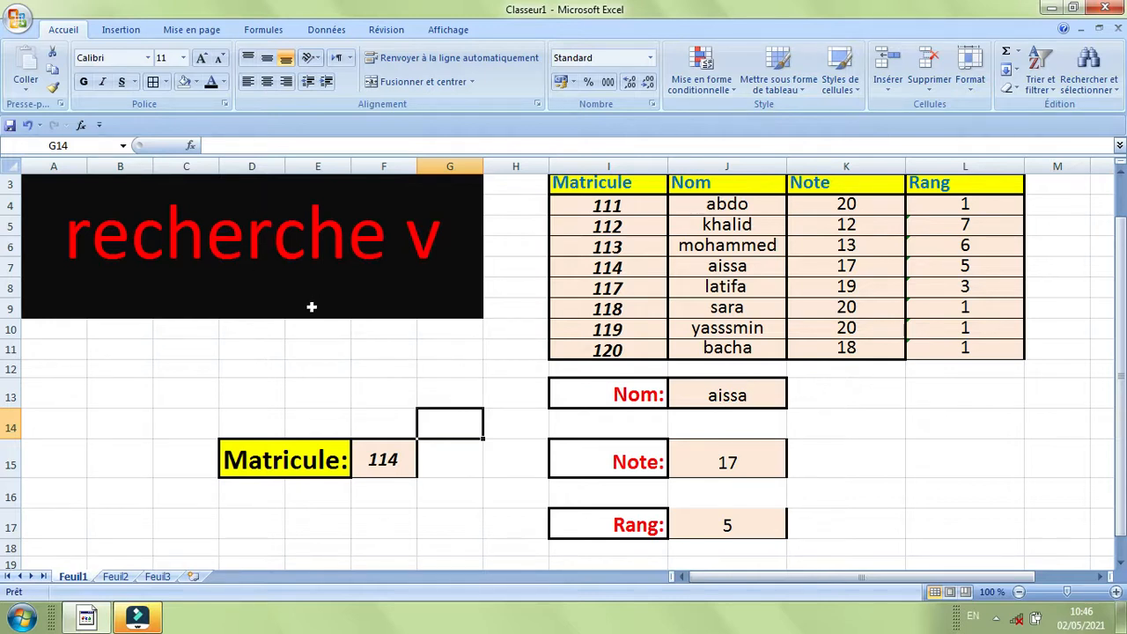
pyautogui.moveTo(47, 335); pyautogui.dragTo(443, 414)
pyautogui.click(64, 353)
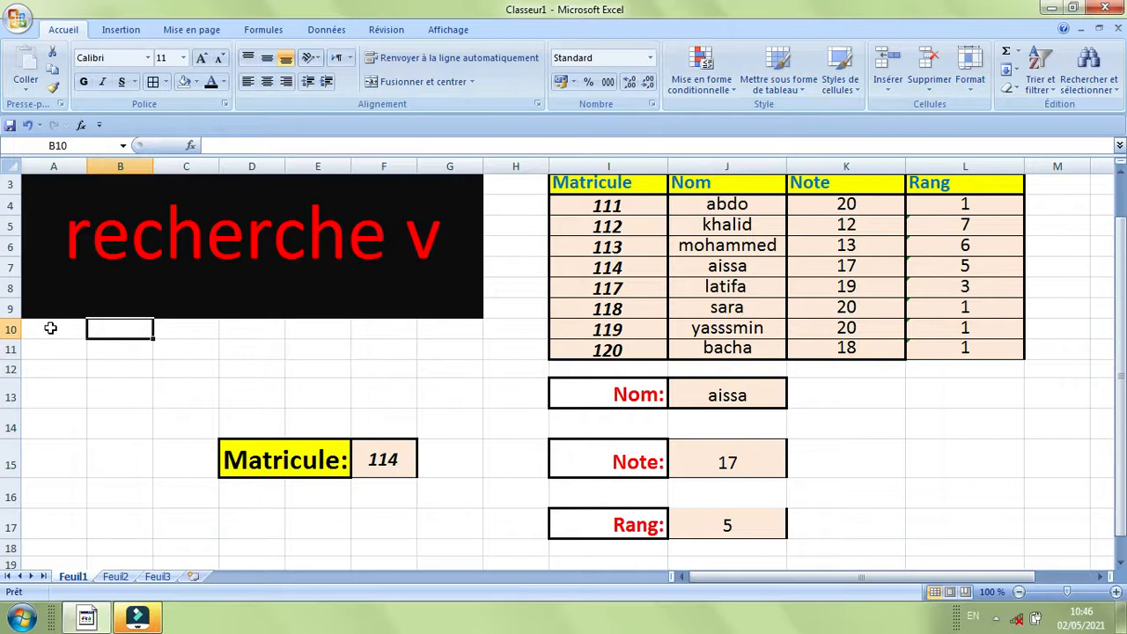
pyautogui.click(50, 329)
pyautogui.click(132, 327)
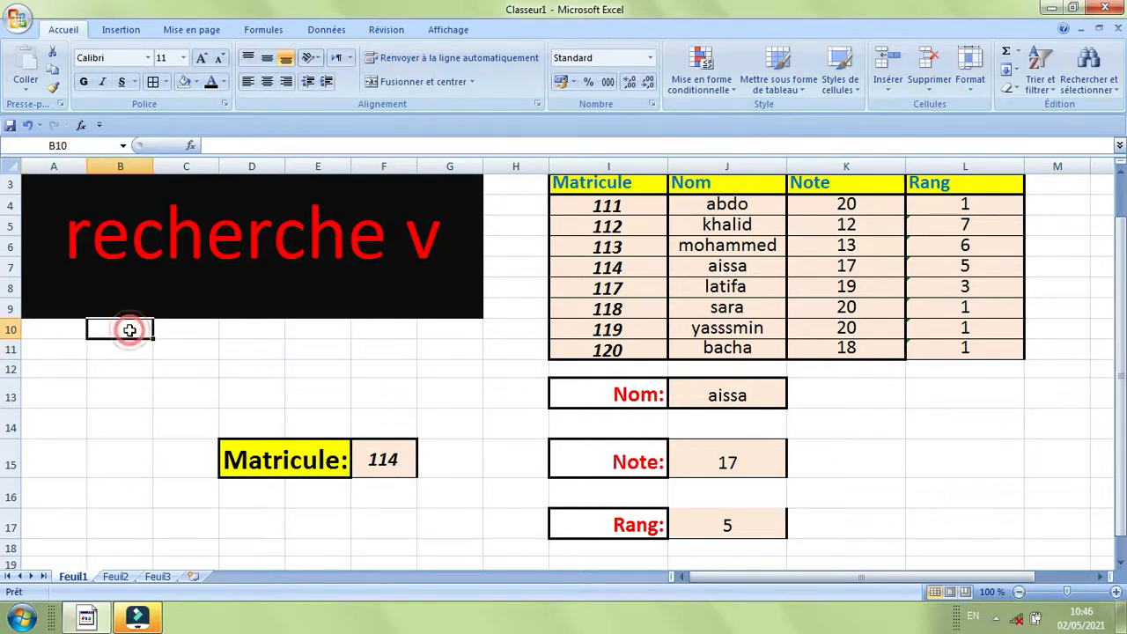
pyautogui.click(50, 329)
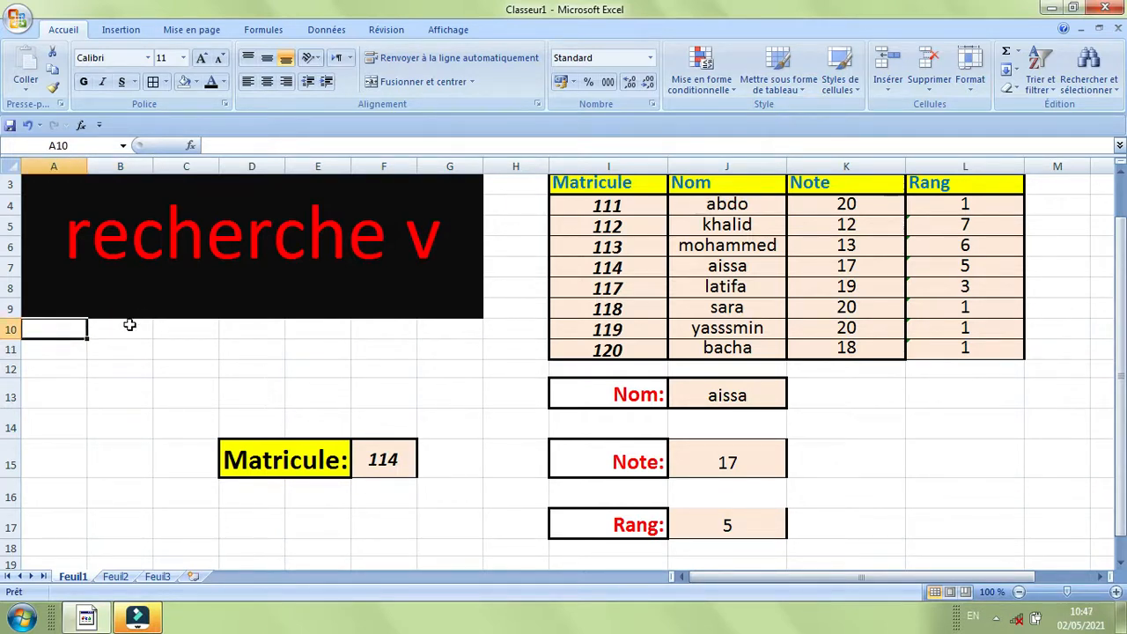
pyautogui.click(332, 347)
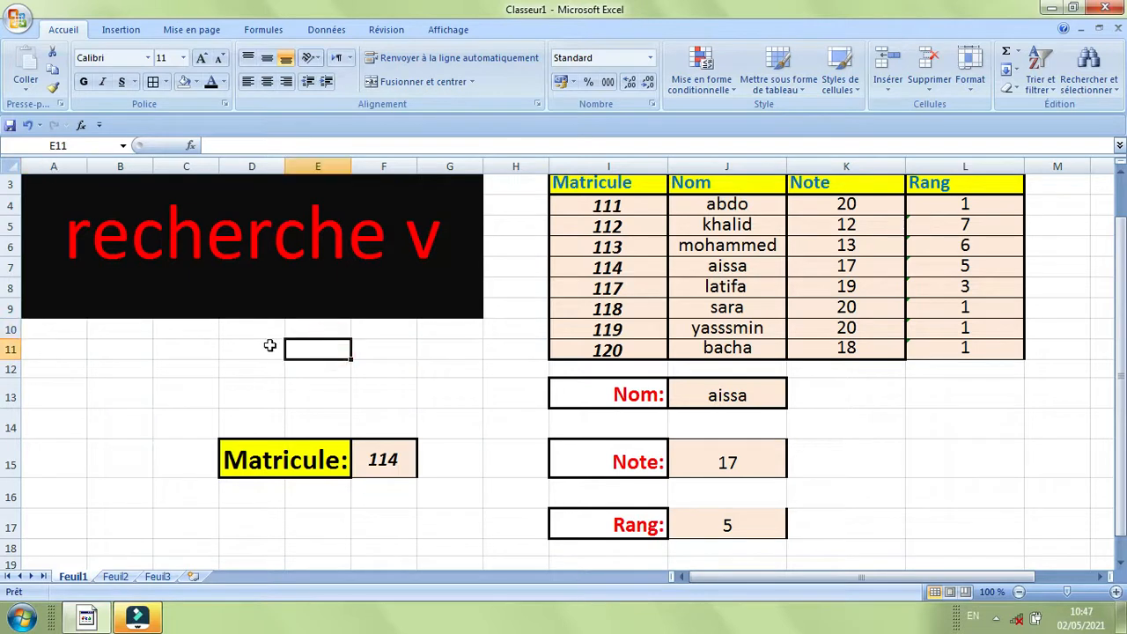
pyautogui.click(56, 349)
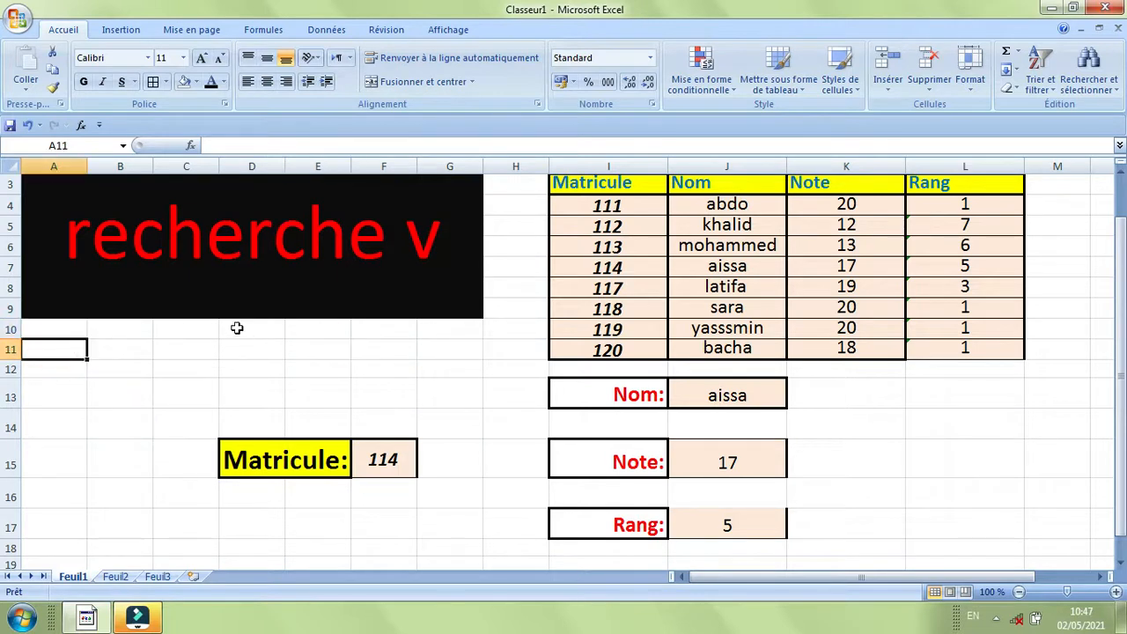
pyautogui.click(237, 327)
pyautogui.click(182, 324)
pyautogui.click(110, 324)
pyautogui.click(66, 326)
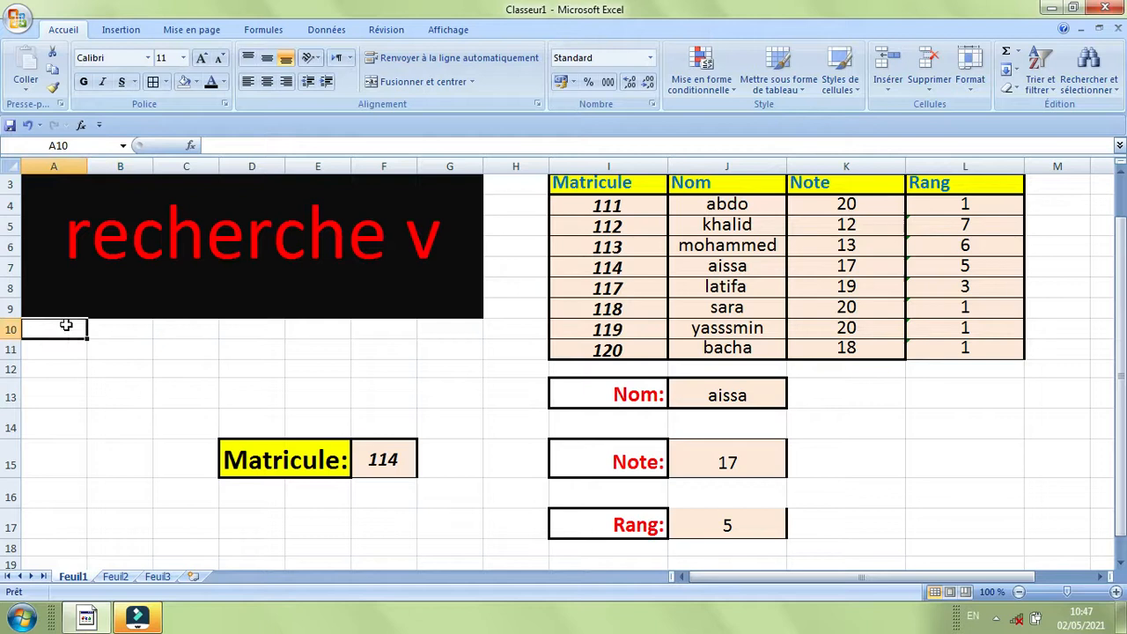
pyautogui.click(77, 350)
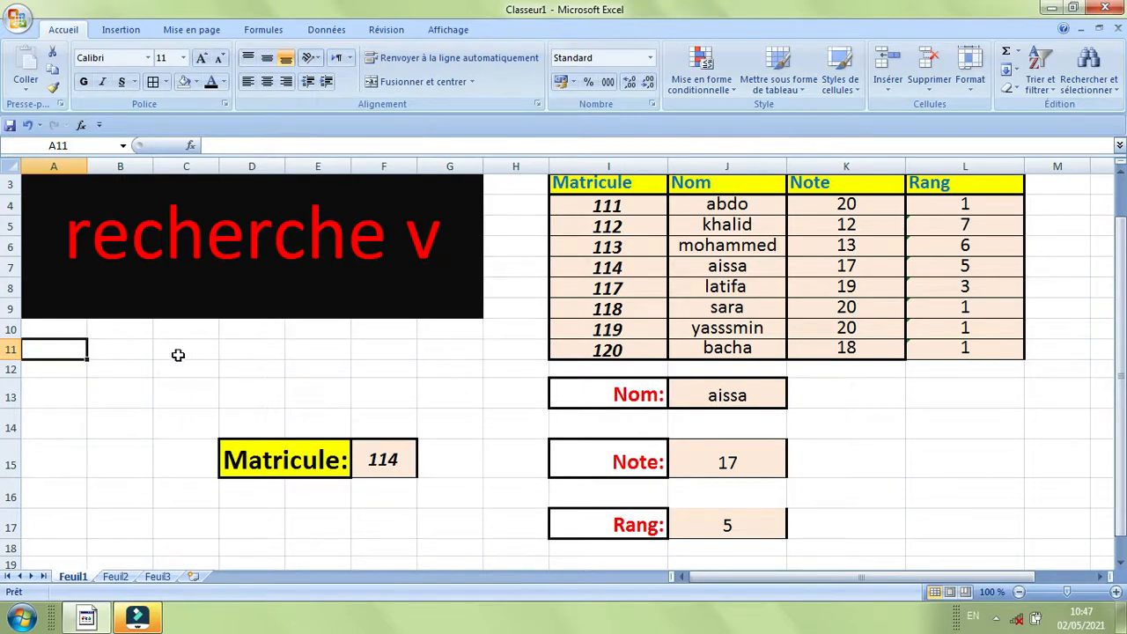
pyautogui.click(178, 355)
pyautogui.click(132, 348)
pyautogui.click(68, 348)
pyautogui.moveTo(467, 336); pyautogui.dragTo(465, 484)
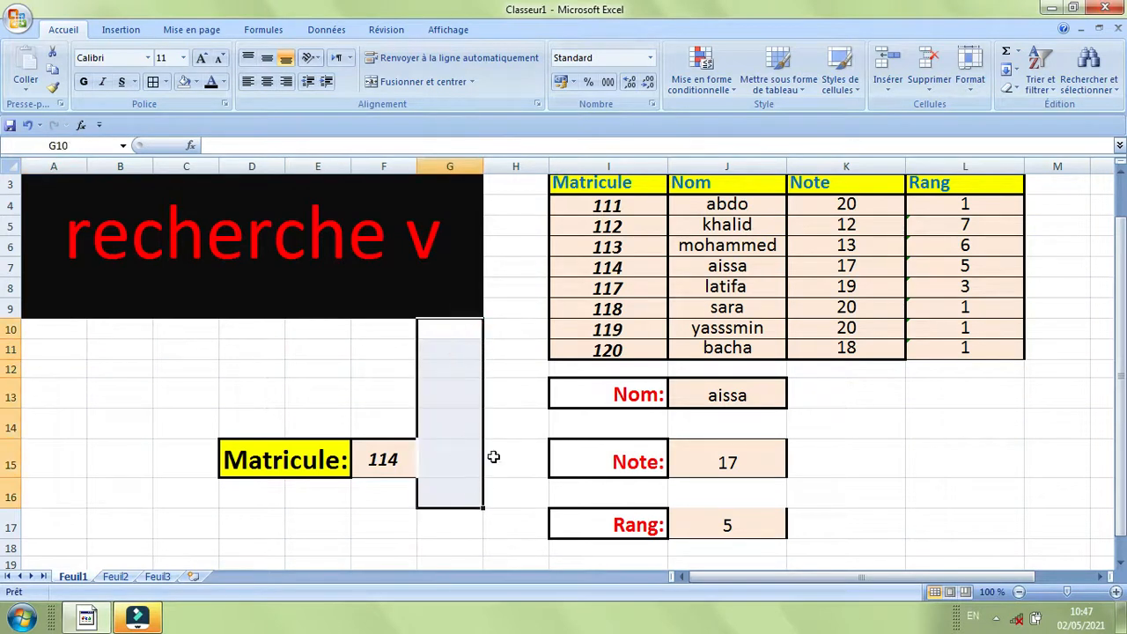